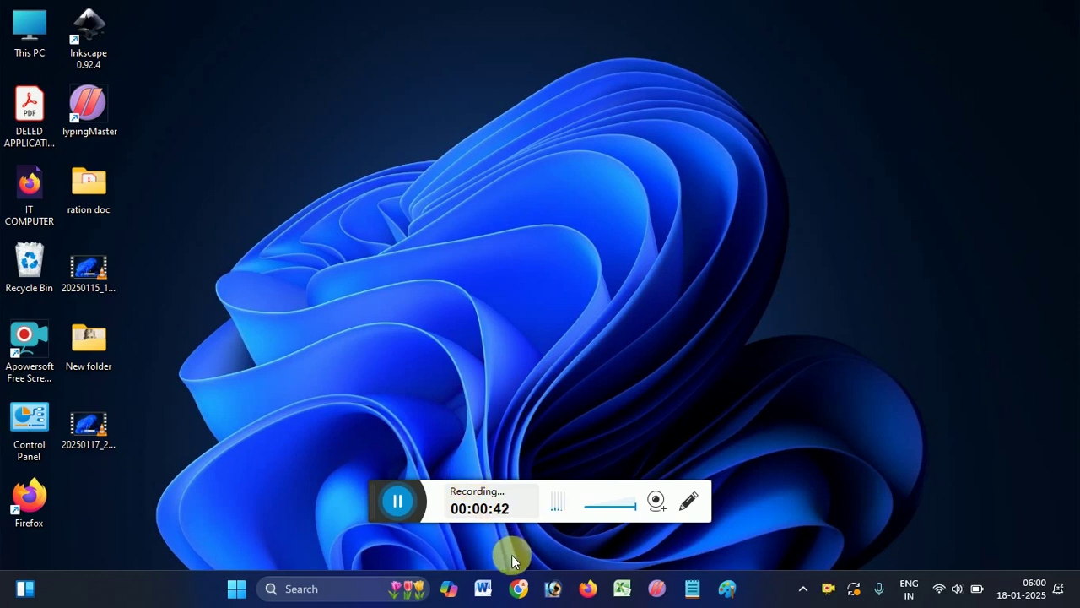
Launch Google Chrome from the Windows taskbar
left_click(515, 589)
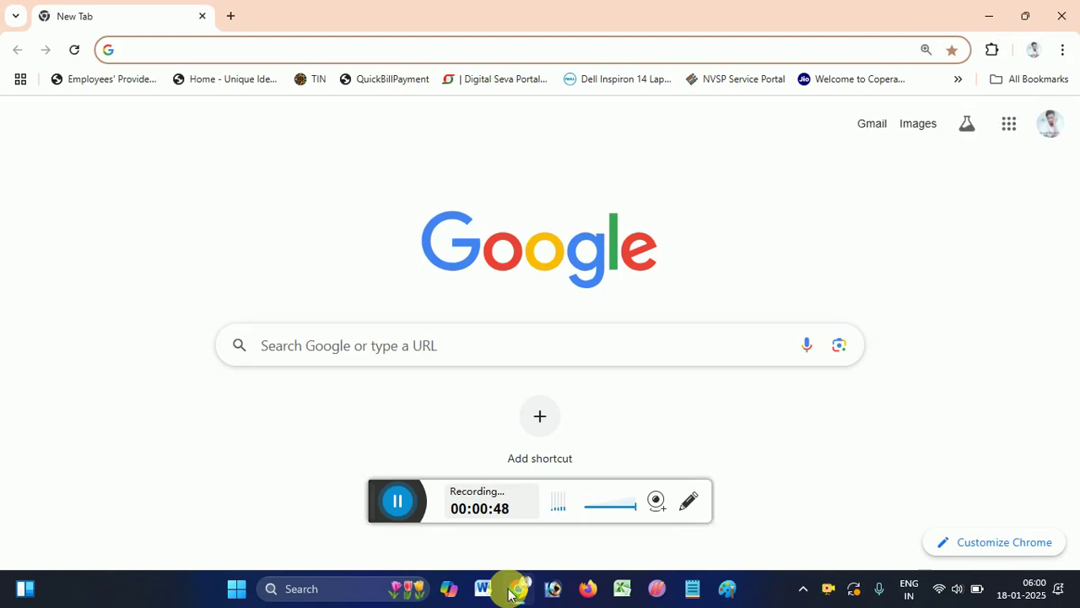
Search Google for 'land record bihar' and open the Land Record - bihar.gov.in result
type("LAnd record bihar")
key("Return")
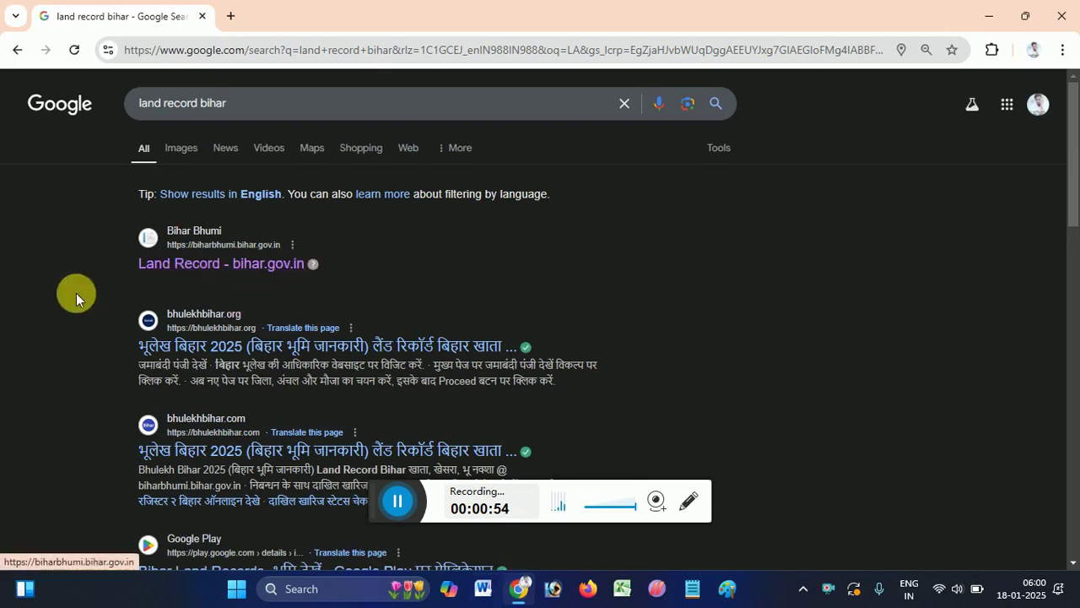
left_click(214, 270)
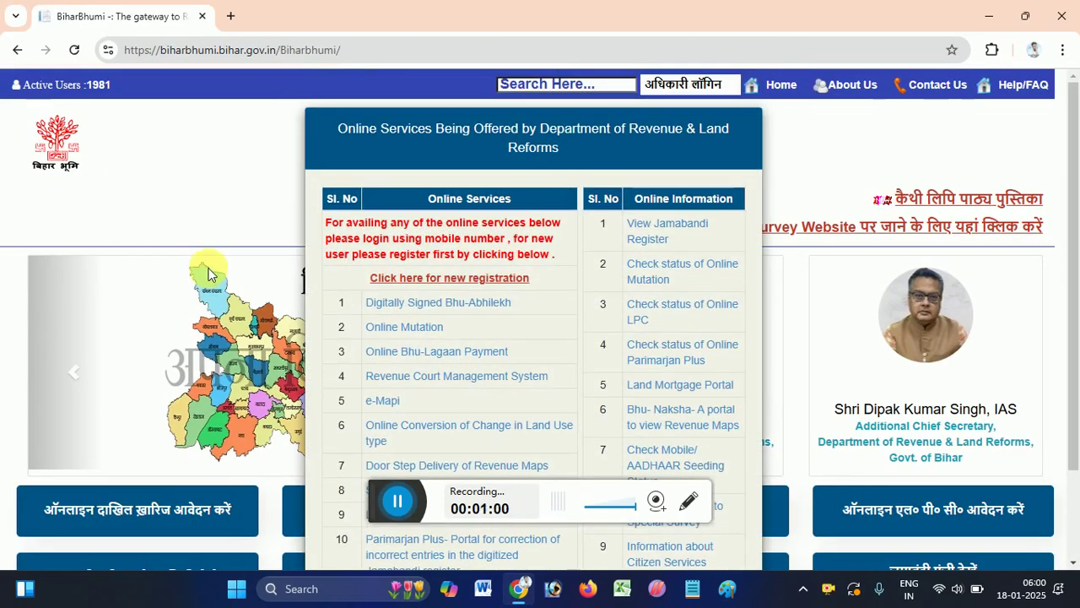
Close the online services popup on the Bihar Bhumi home page
scroll(579, 357, "down", 3)
scroll(582, 359, "up", 2)
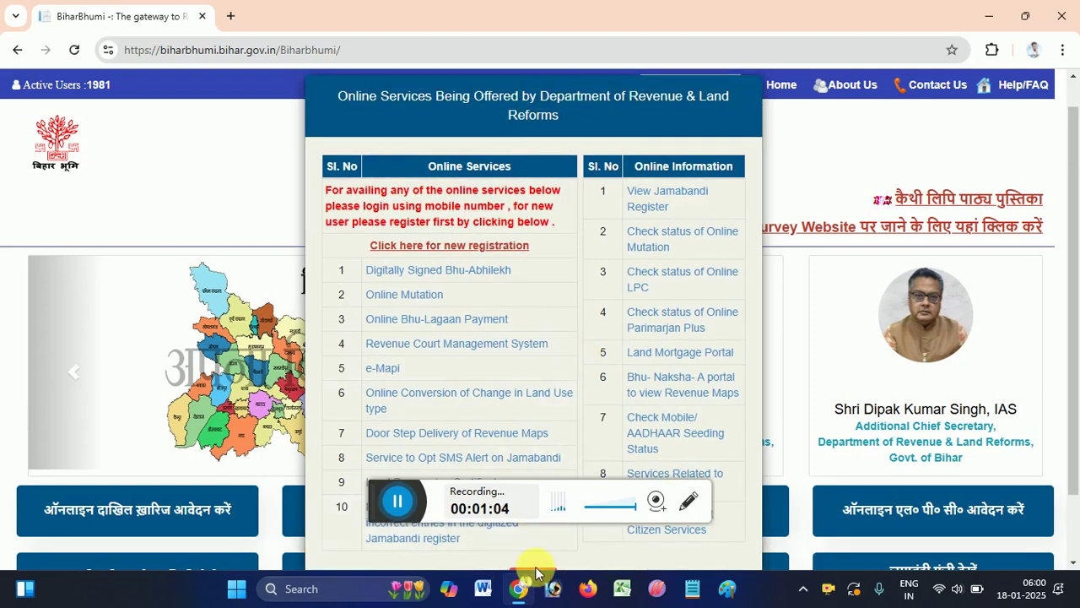
left_click(528, 568)
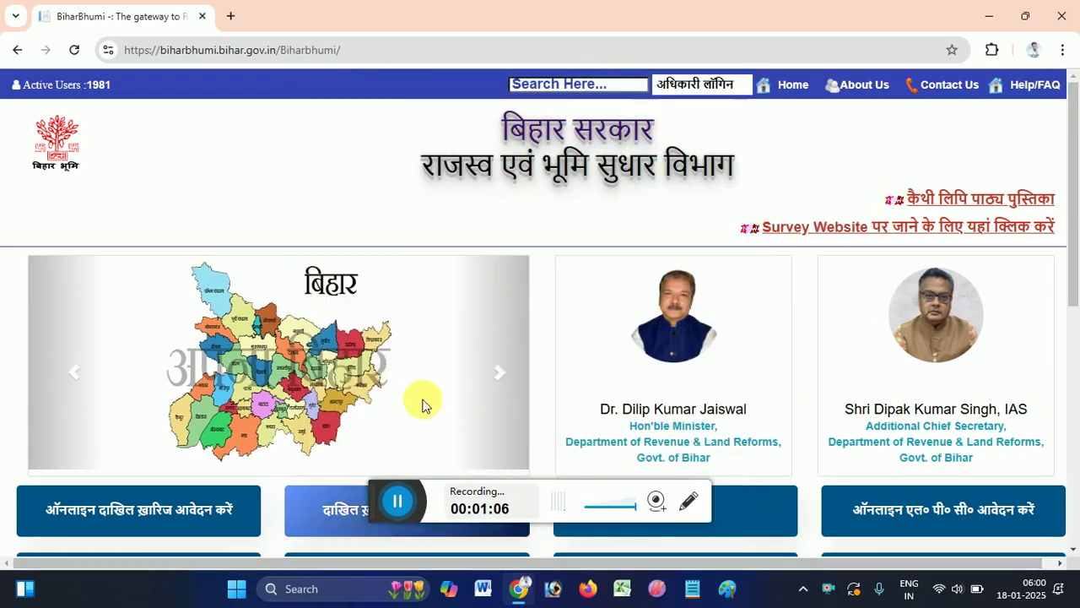
scroll(589, 302, "down", 2)
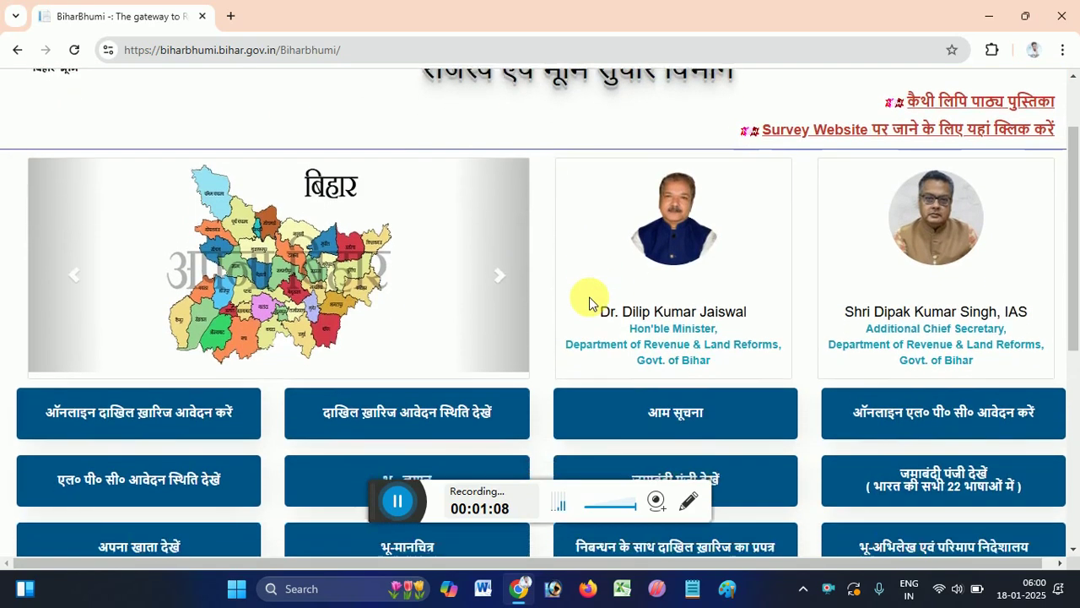
scroll(589, 302, "down", 5)
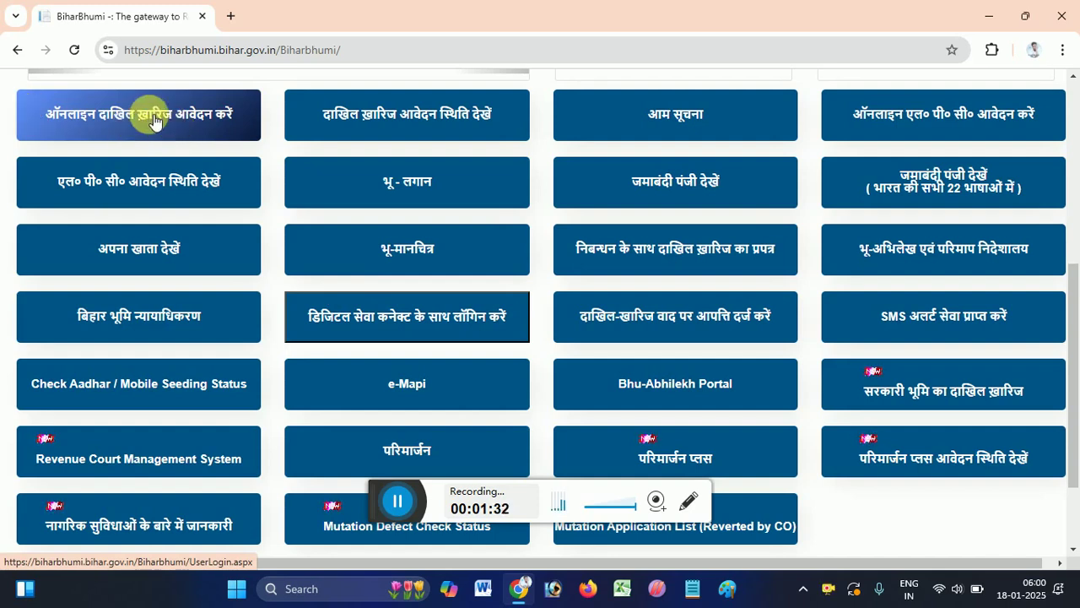
Go from 'ऑनलाइन दाखिल ख़ारिज आवेदन करें' to the User Registration form and review its fields
left_click(143, 127)
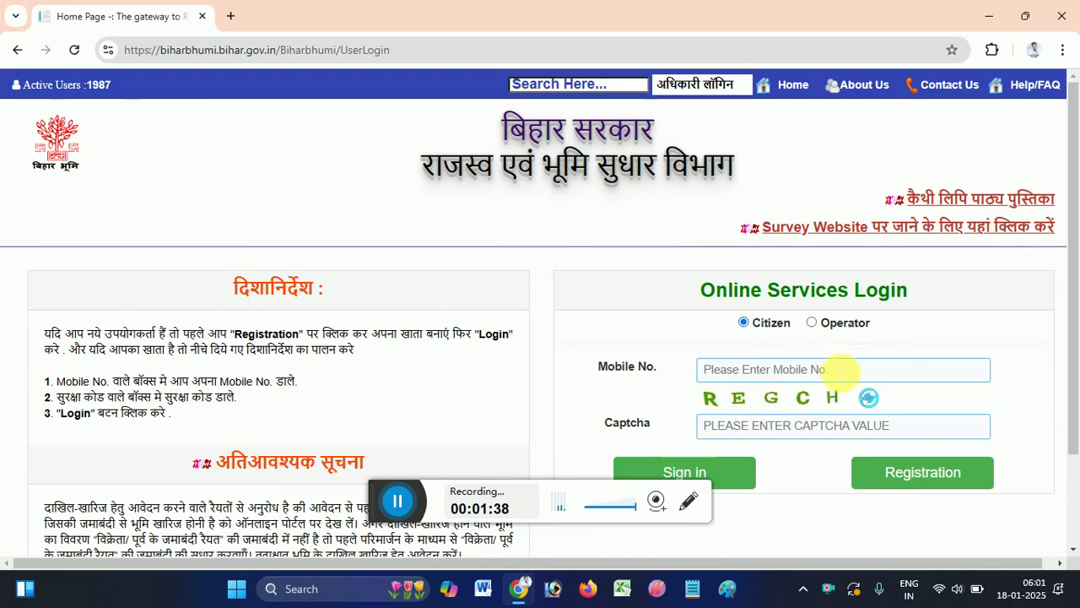
scroll(840, 368, "down", 3)
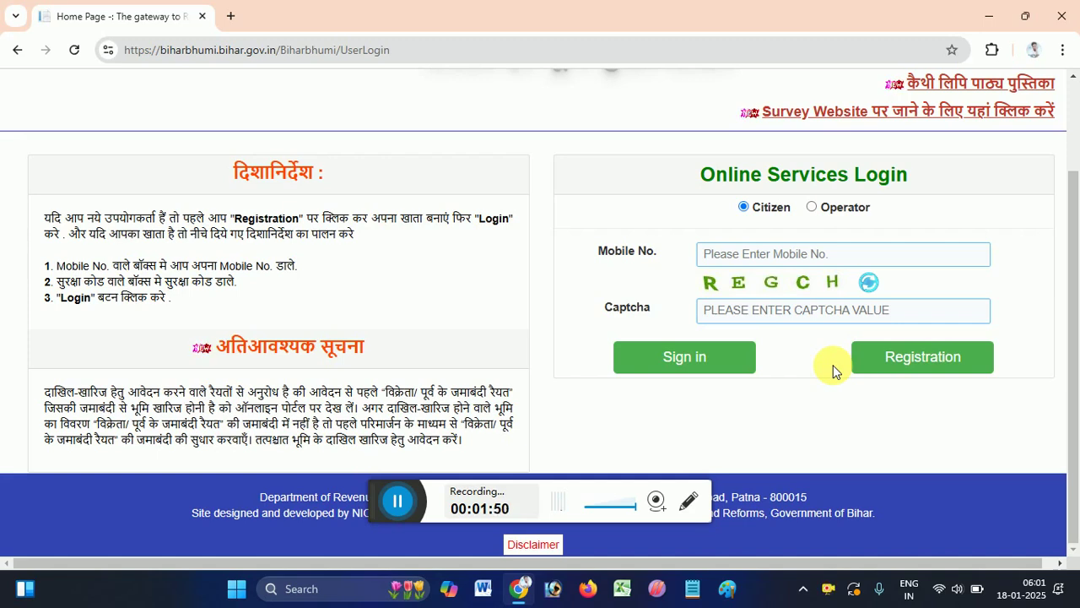
left_click(932, 359)
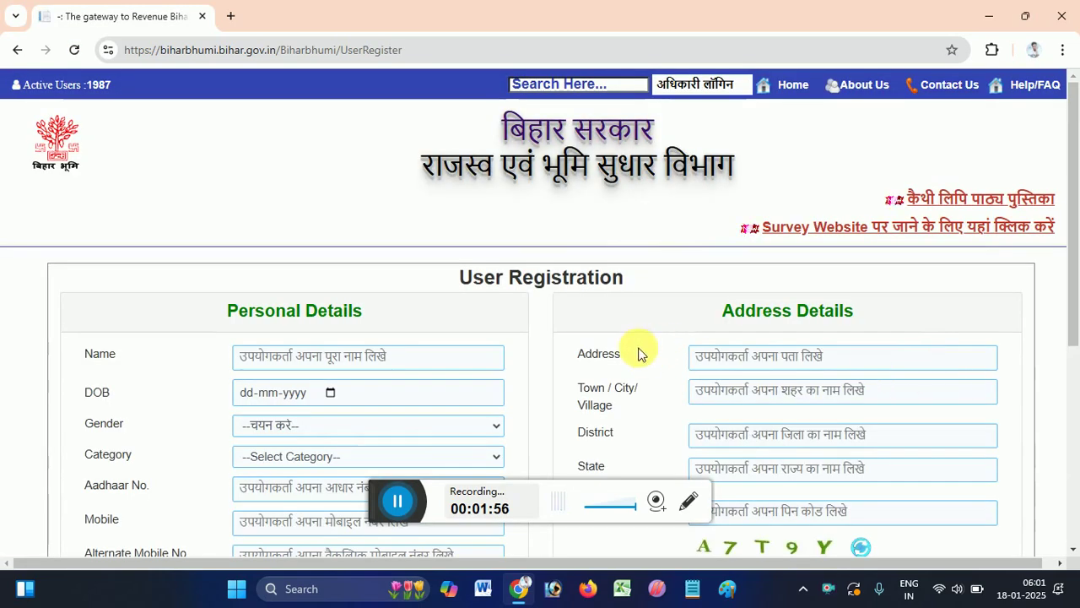
scroll(636, 349, "down", 2)
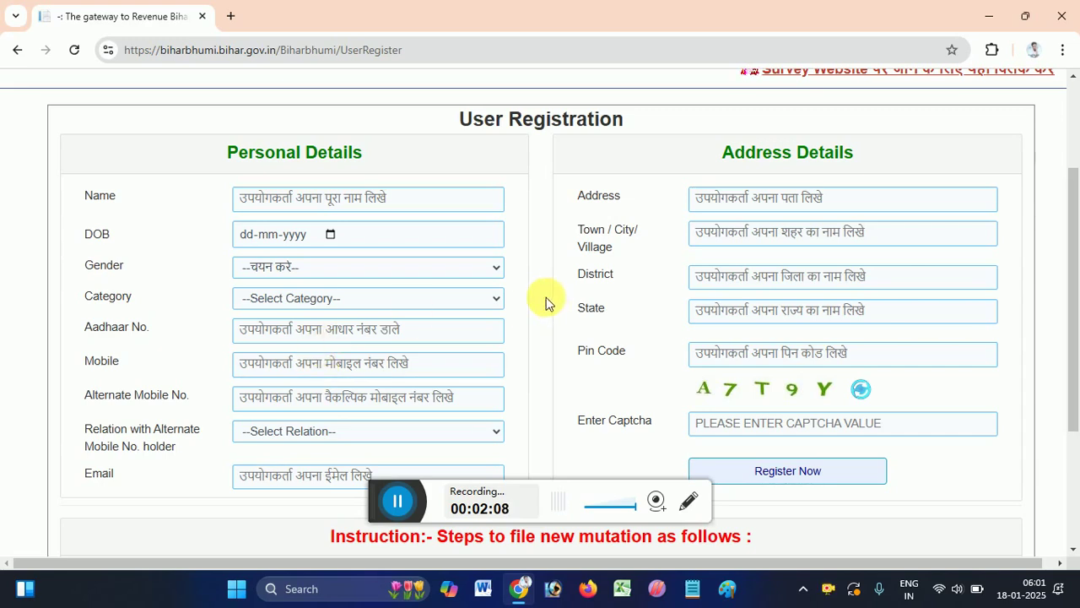
scroll(545, 302, "down", 1)
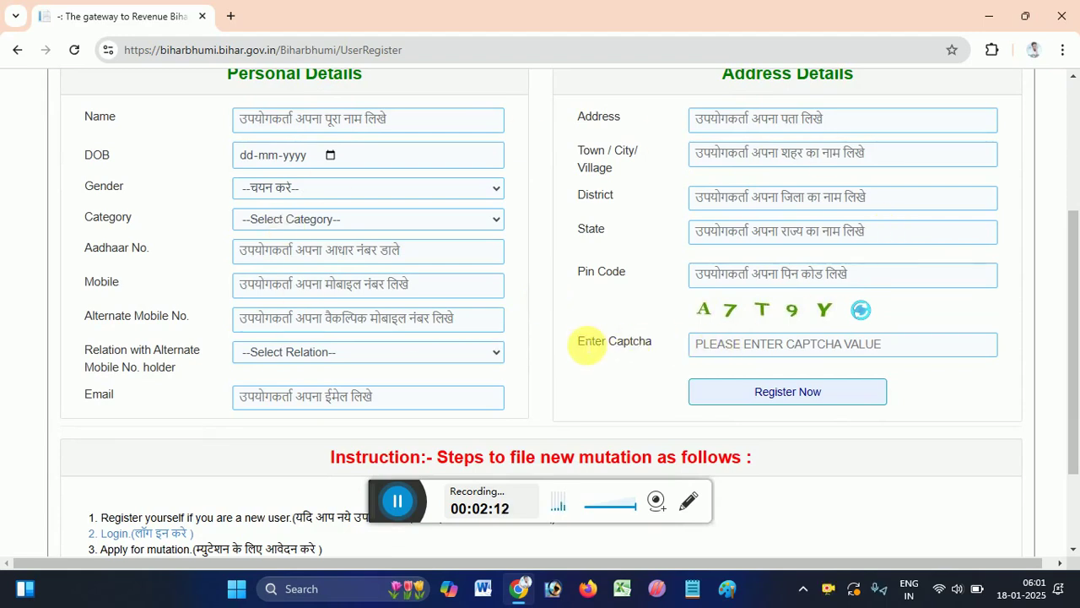
scroll(588, 343, "up", 1)
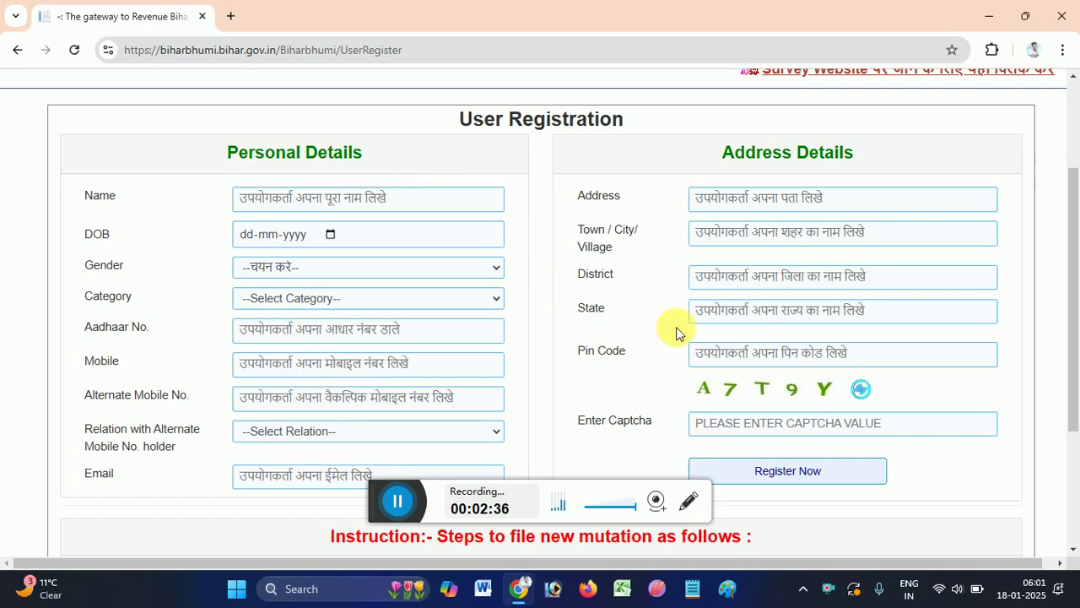
scroll(681, 325, "down", 1)
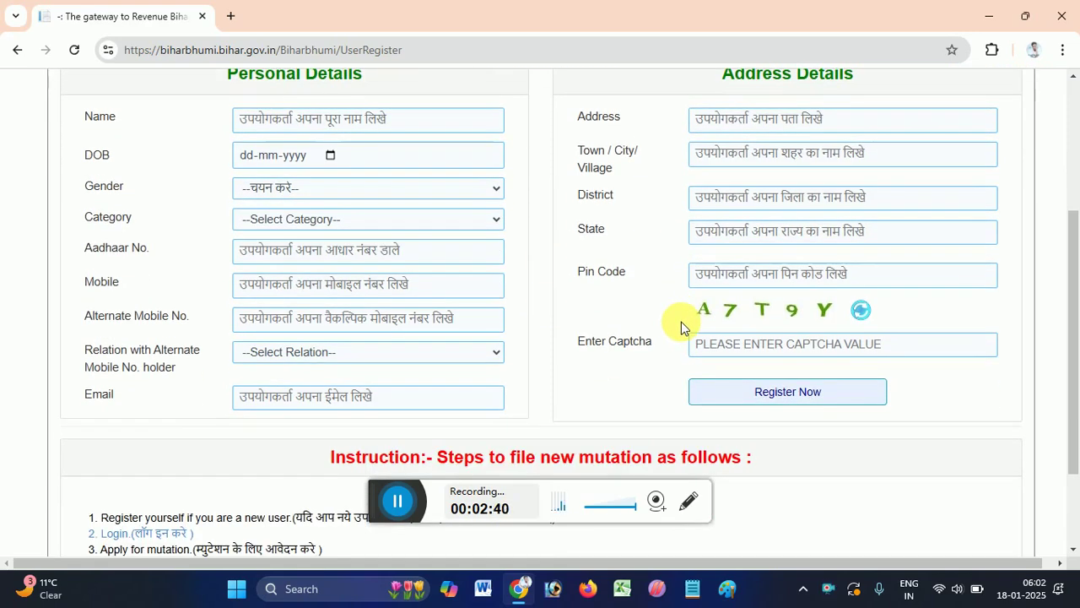
scroll(681, 324, "up", 3)
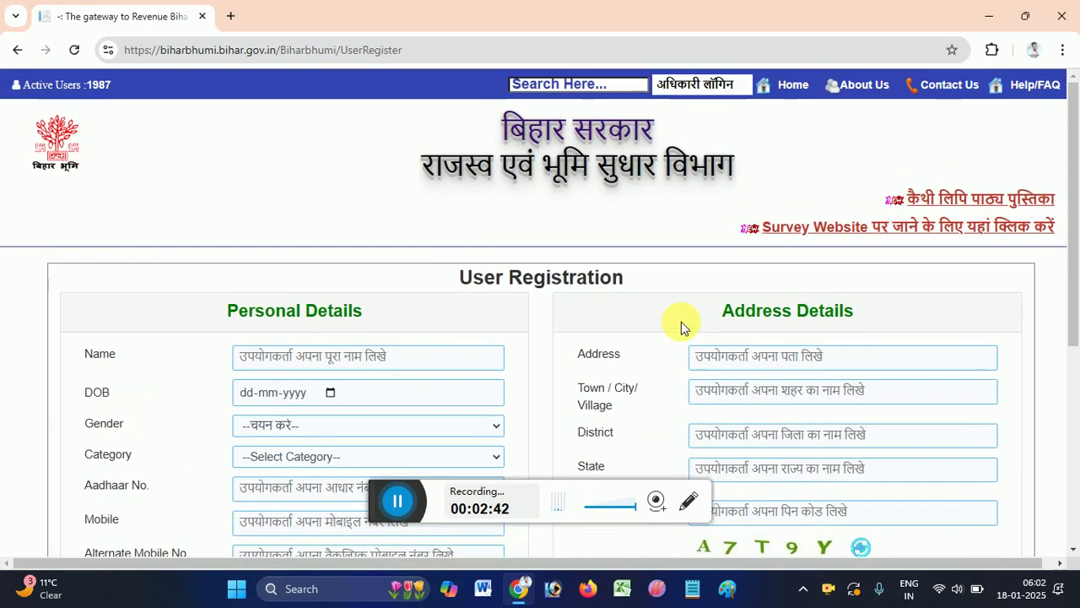
Return to the Bihar Bhumi home page, close the popup, and reopen the online mutation login
left_click(793, 89)
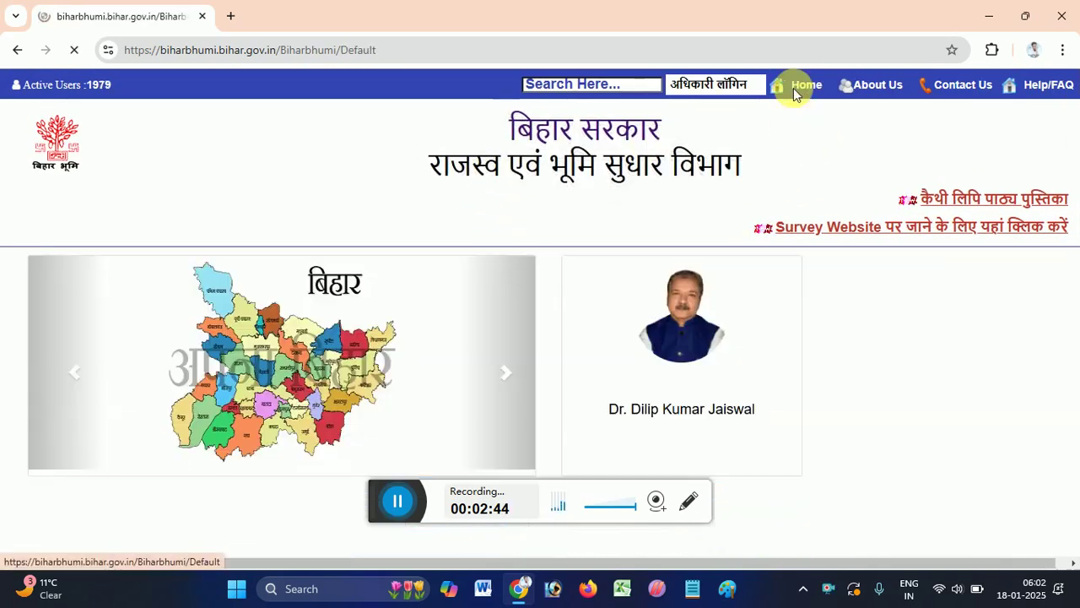
scroll(557, 244, "down", 1)
scroll(547, 253, "up", 1)
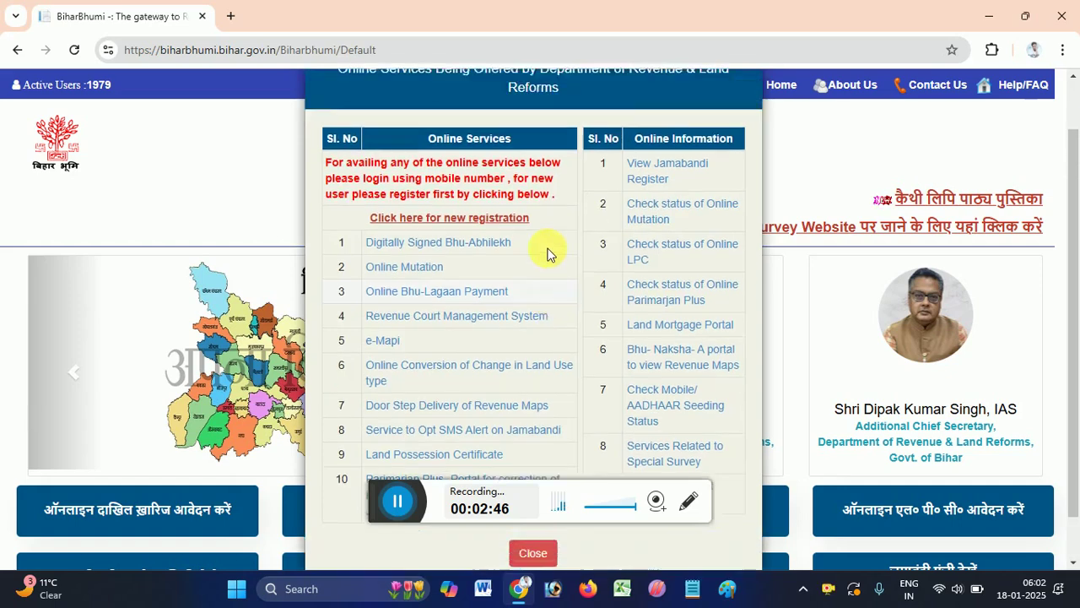
scroll(540, 270, "down", 1)
scroll(540, 278, "up", 1)
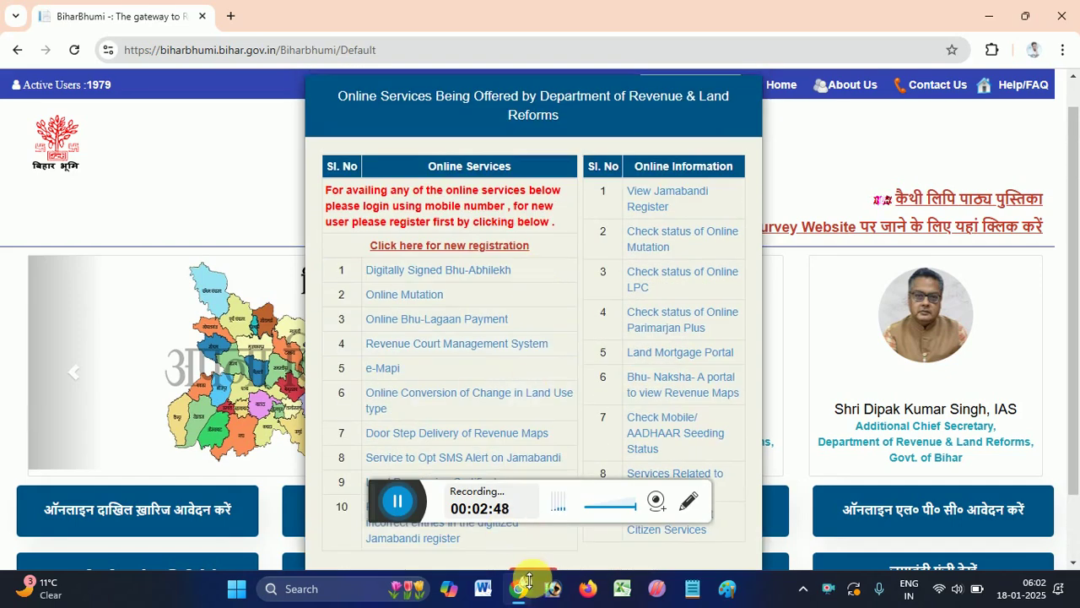
left_click(535, 565)
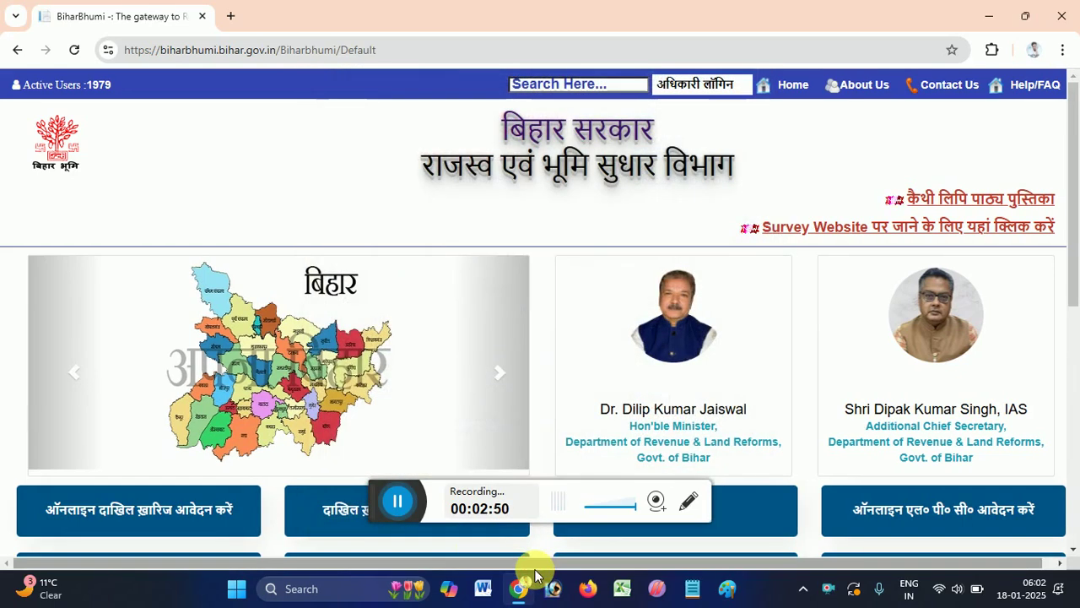
scroll(321, 472, "down", 1)
left_click(101, 433)
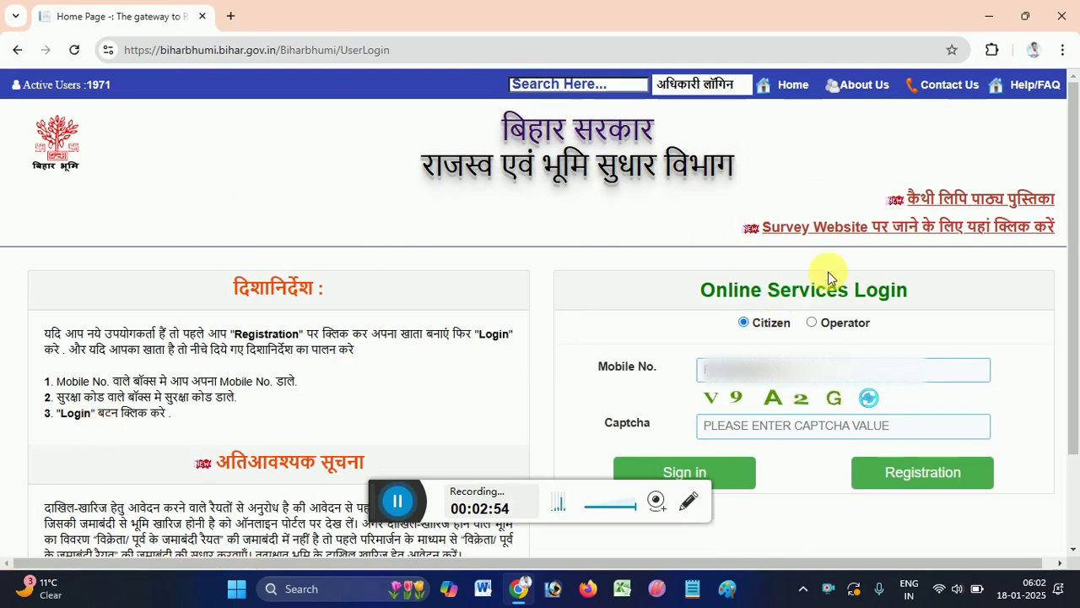
scroll(827, 271, "down", 1)
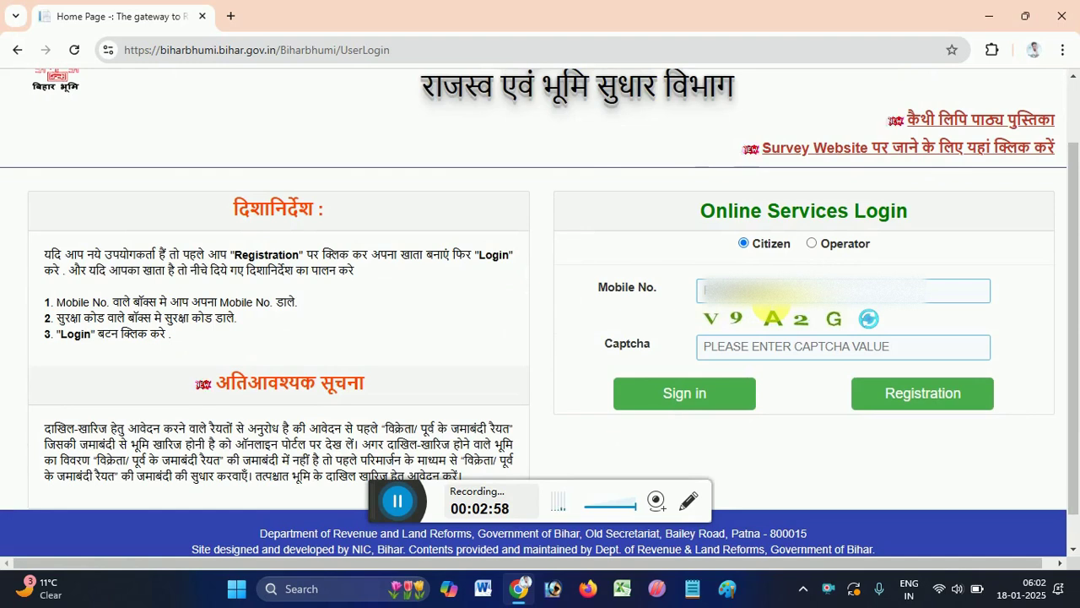
Sign in with the saved mobile number and captcha, confirming with the received OTP
left_click(791, 291)
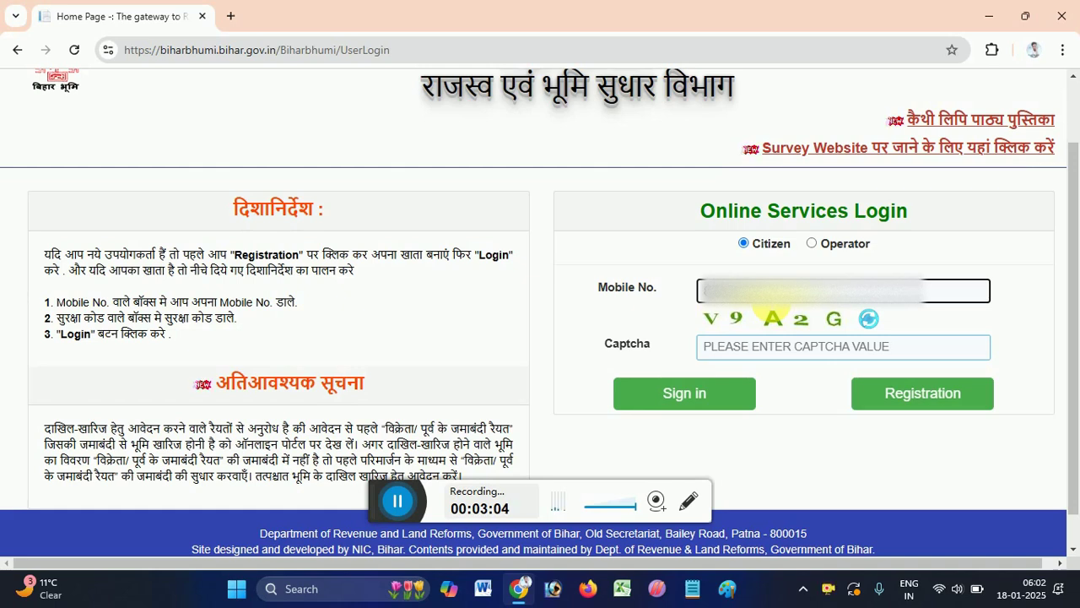
left_click(758, 353)
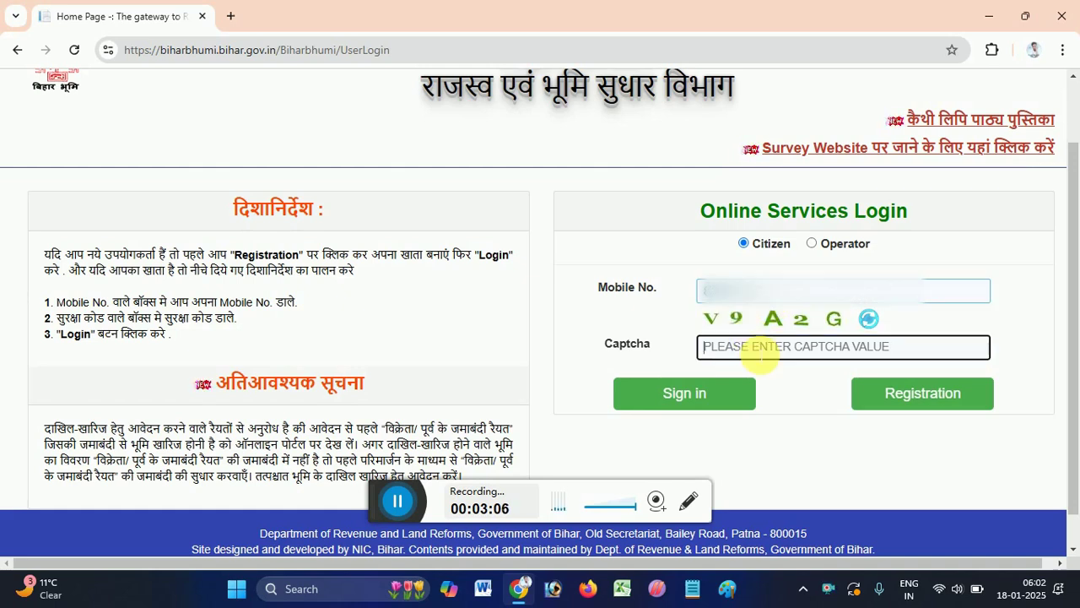
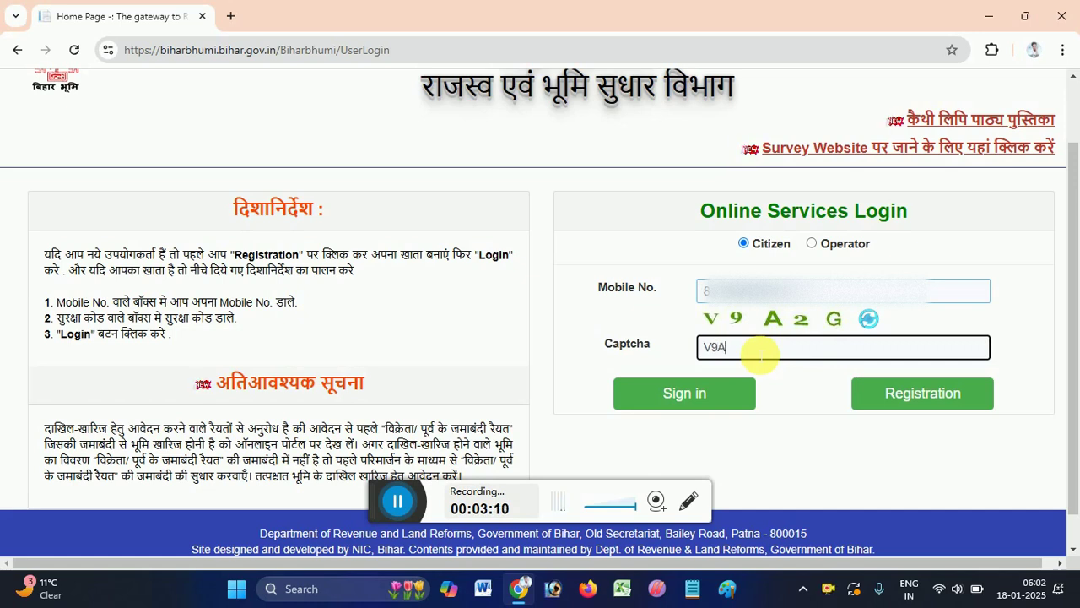
left_click(717, 395)
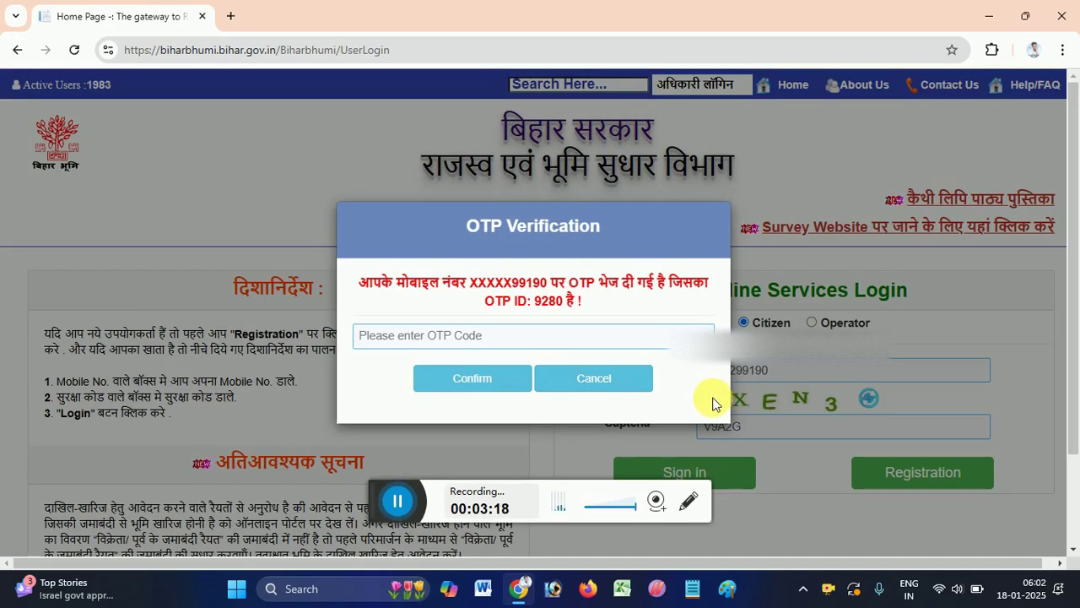
left_click(491, 346)
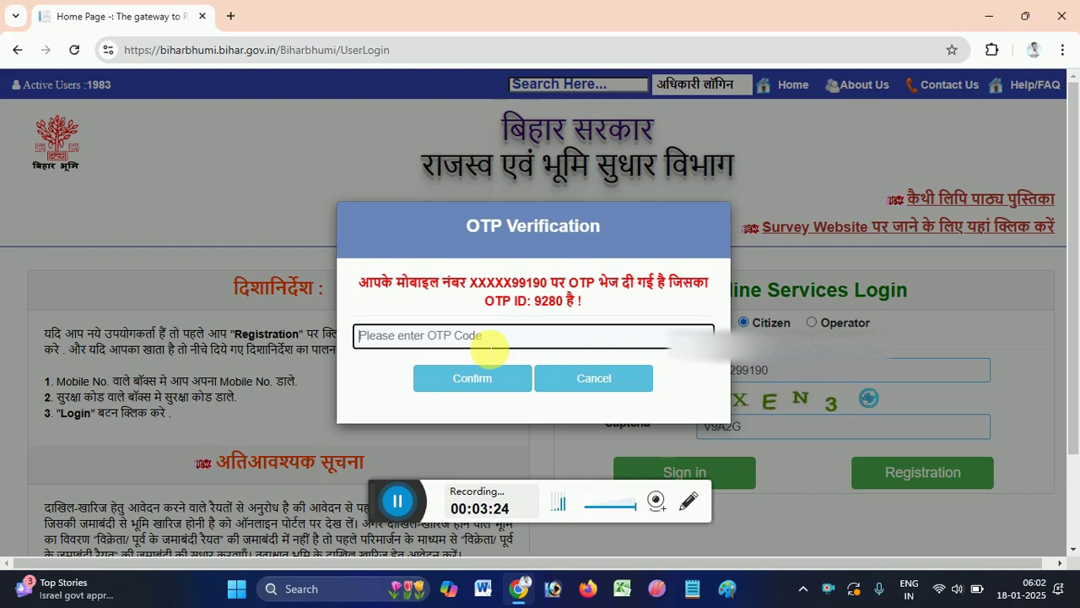
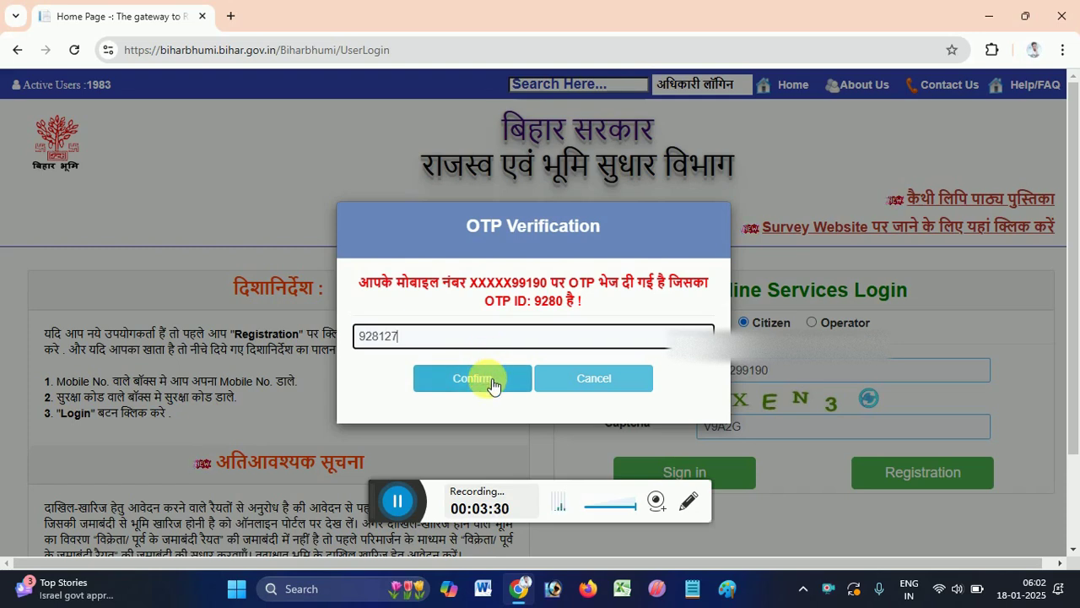
left_click(494, 379)
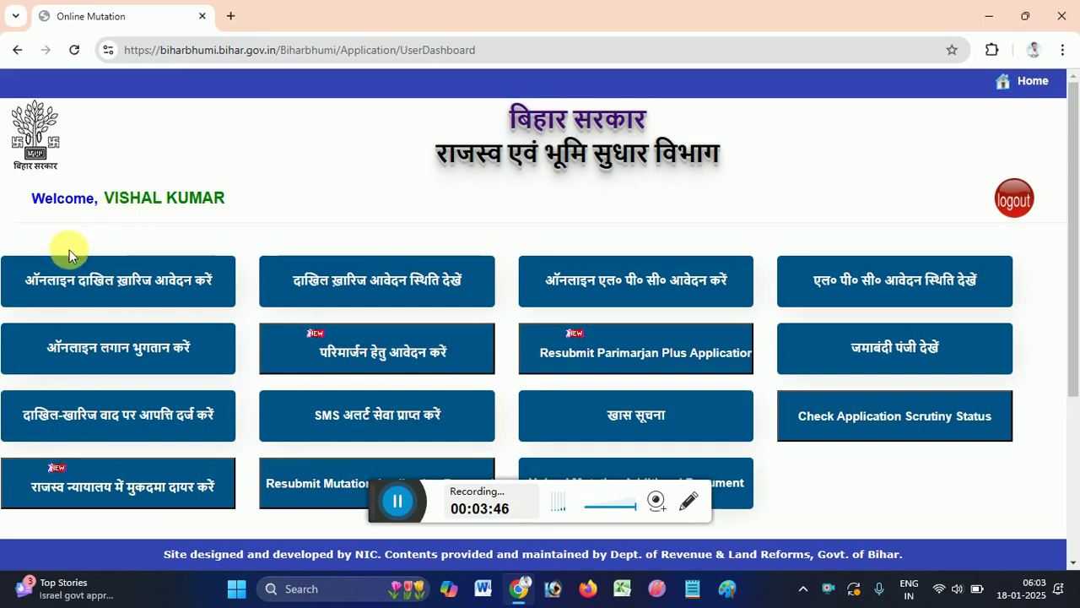
Open the Online Mutation page and bring the जिला / अंचल selectors into view
left_click(84, 290)
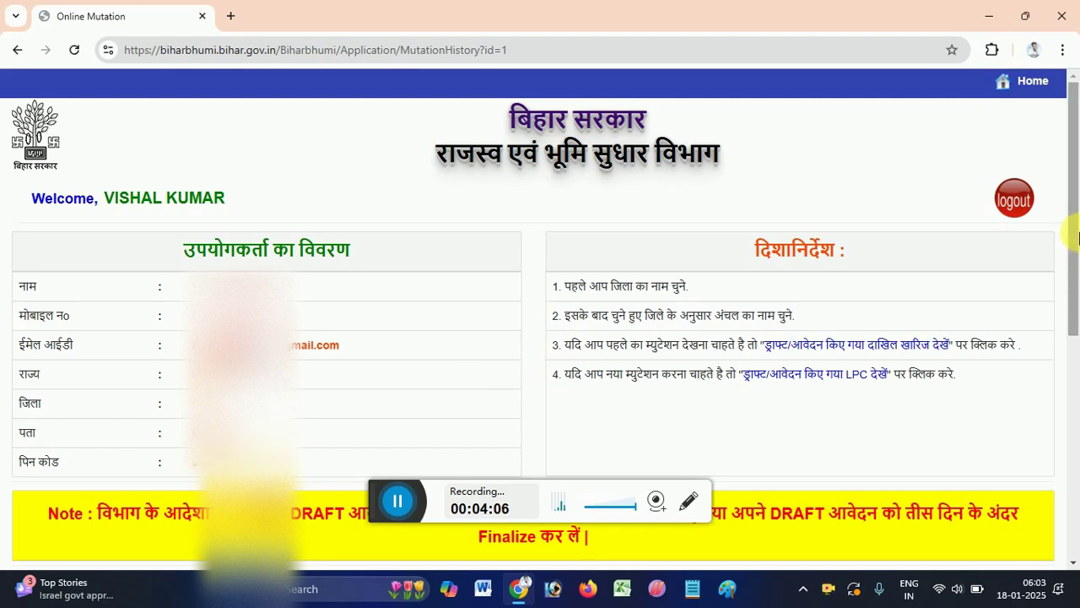
left_click_drag(1077, 114, 1076, 307)
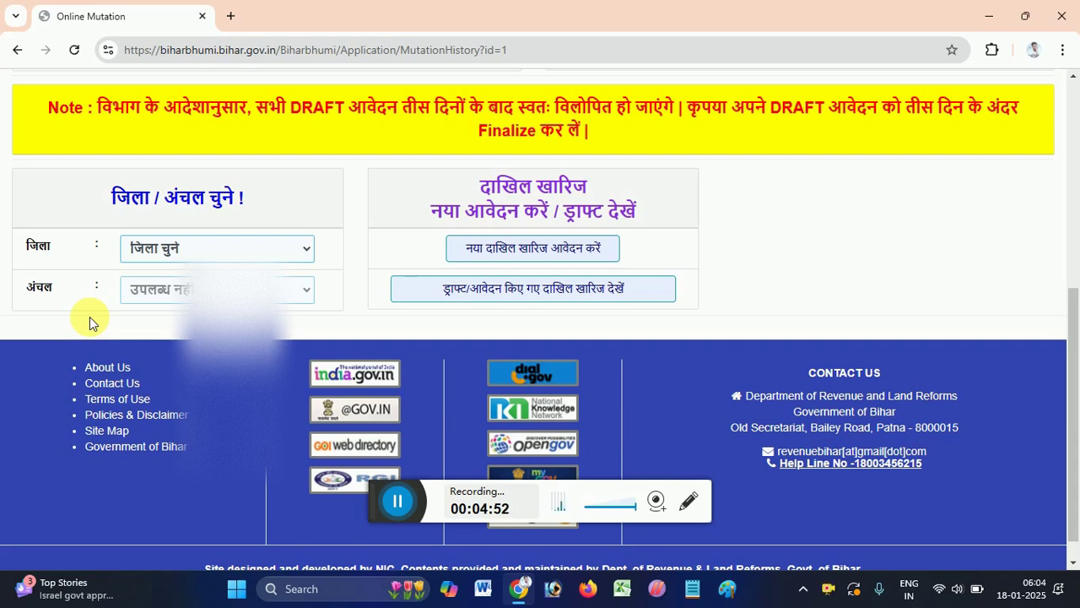
Pick Siwan in the जिला dropdown and Ziradei in the अंचल dropdown
left_click(196, 252)
scroll(180, 472, "down", 3)
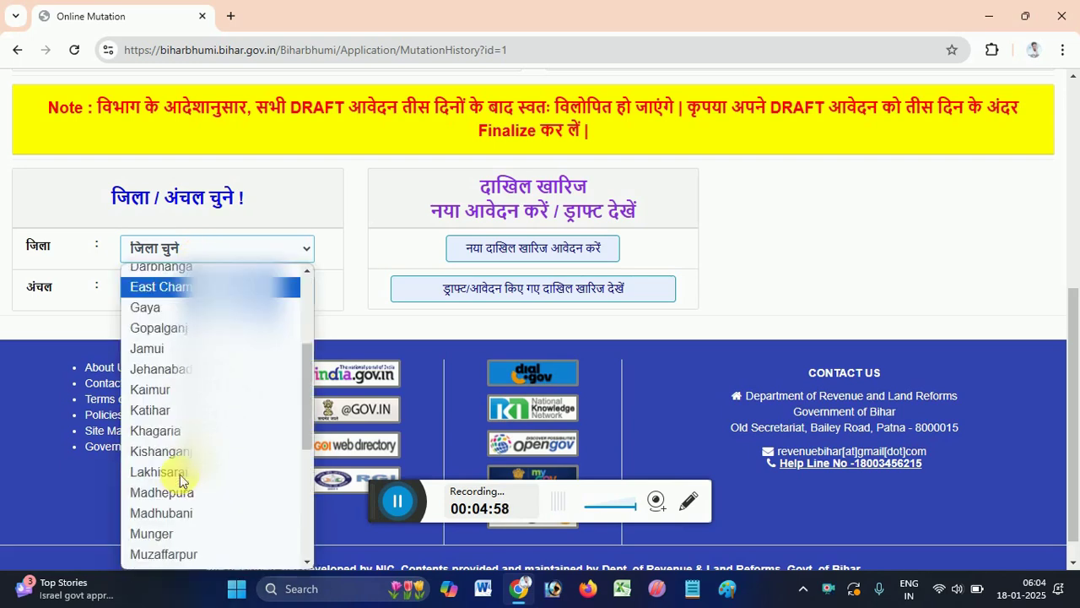
scroll(180, 478, "down", 3)
left_click(173, 496)
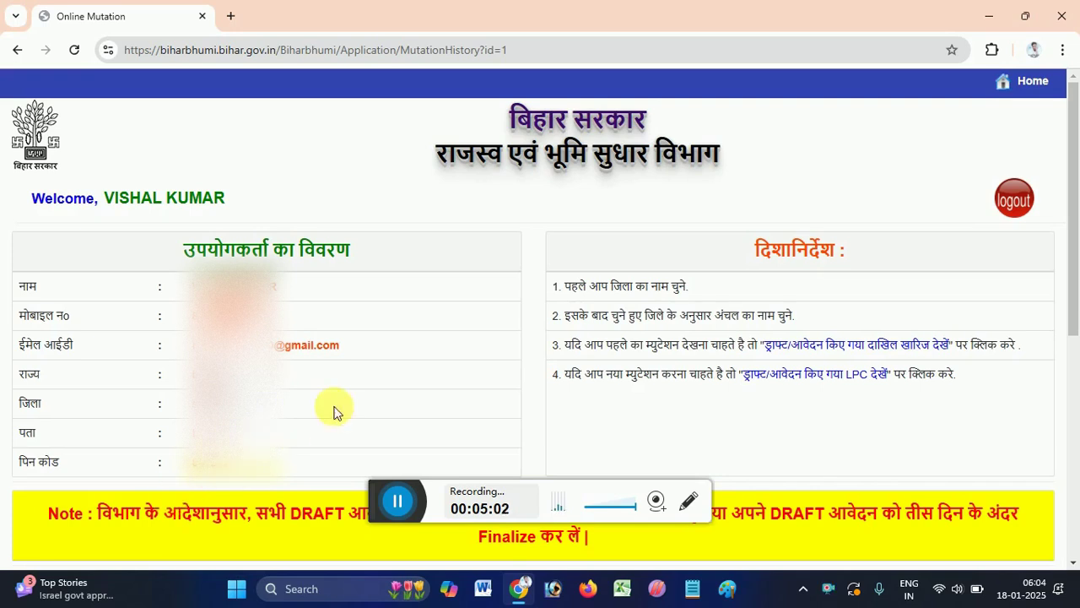
scroll(383, 380, "down", 5)
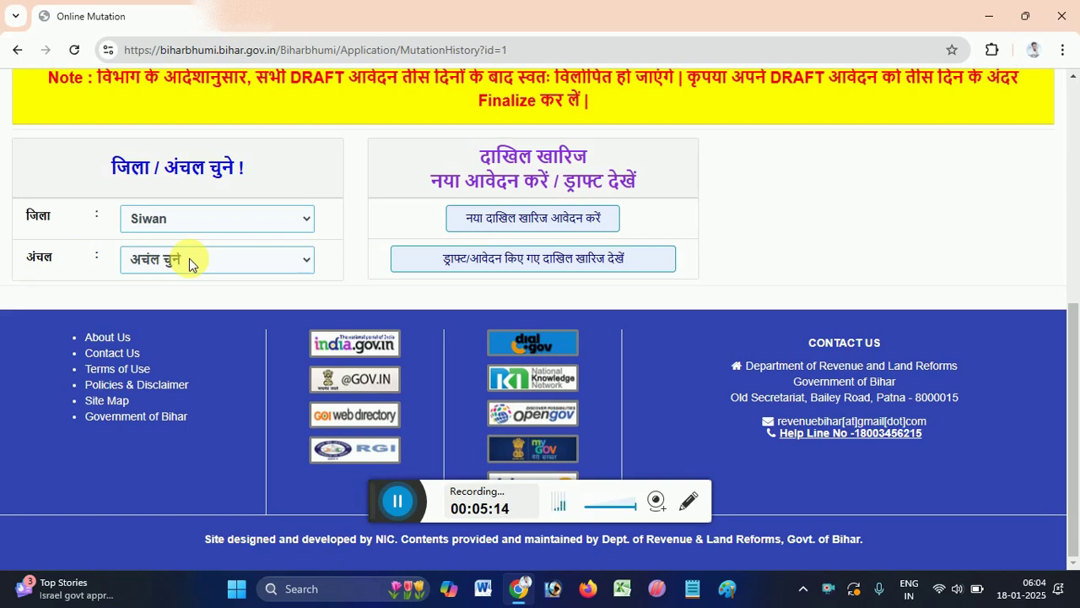
left_click(189, 258)
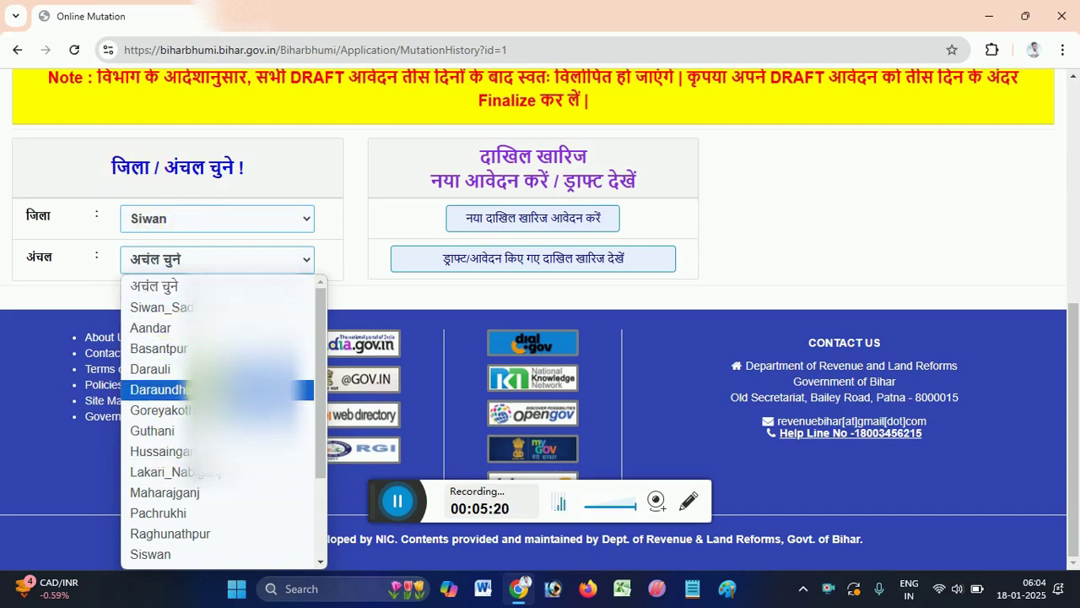
scroll(165, 472, "down", 2)
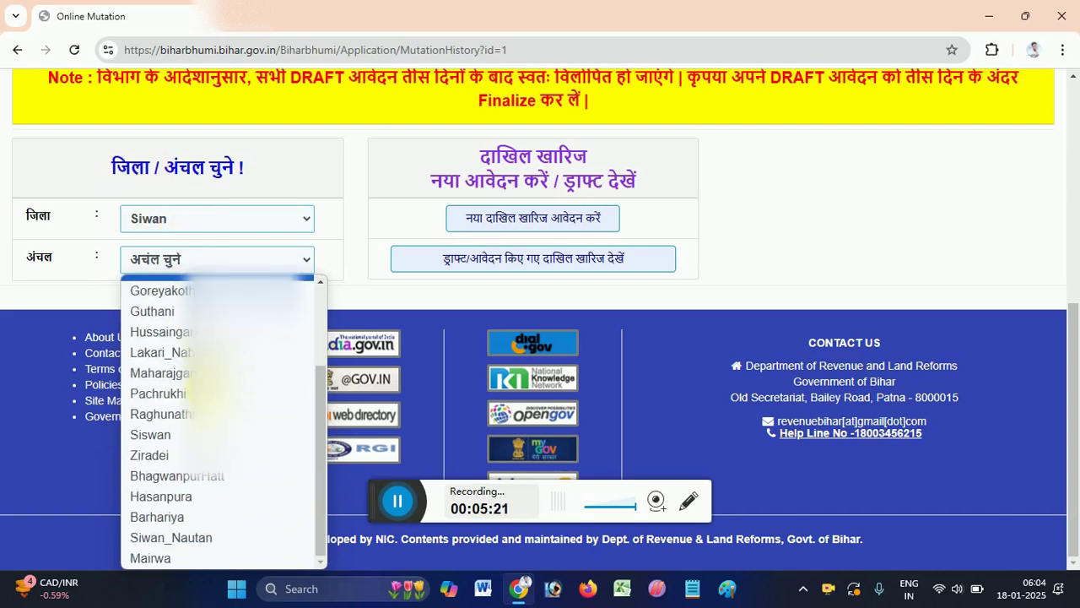
left_click(160, 455)
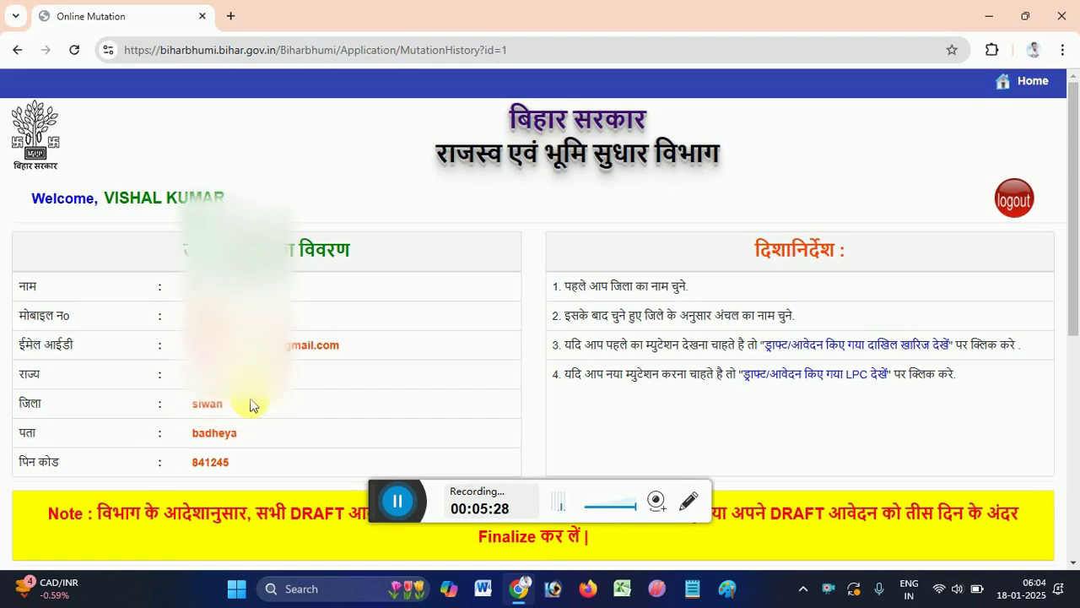
scroll(248, 402, "down", 4)
scroll(250, 404, "down", 2)
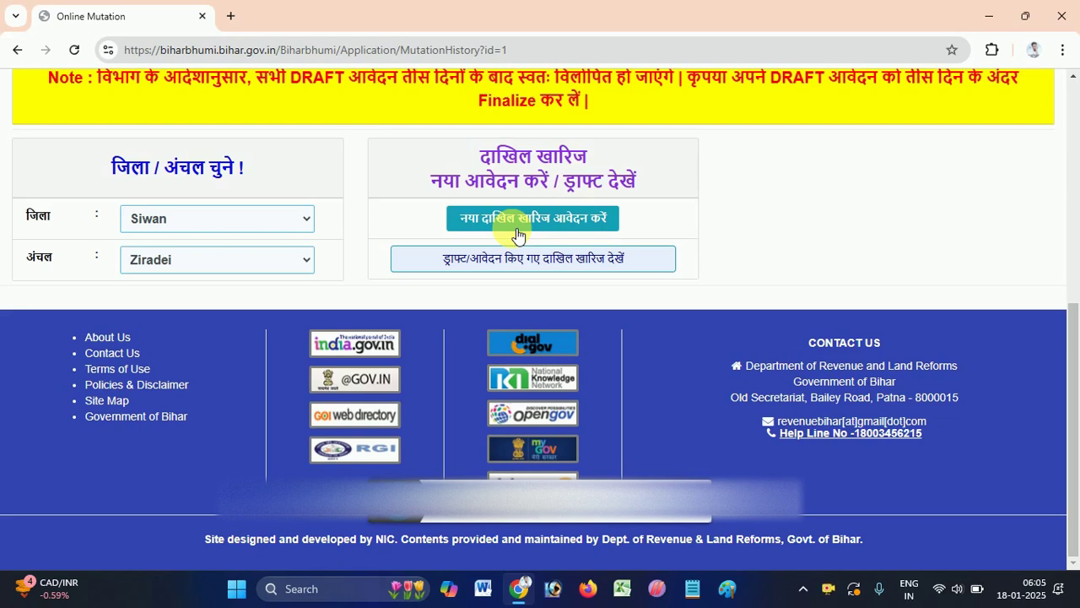
Start a new mutation application with applicant type आवेदक स्वयं क्रेता है
left_click(518, 221)
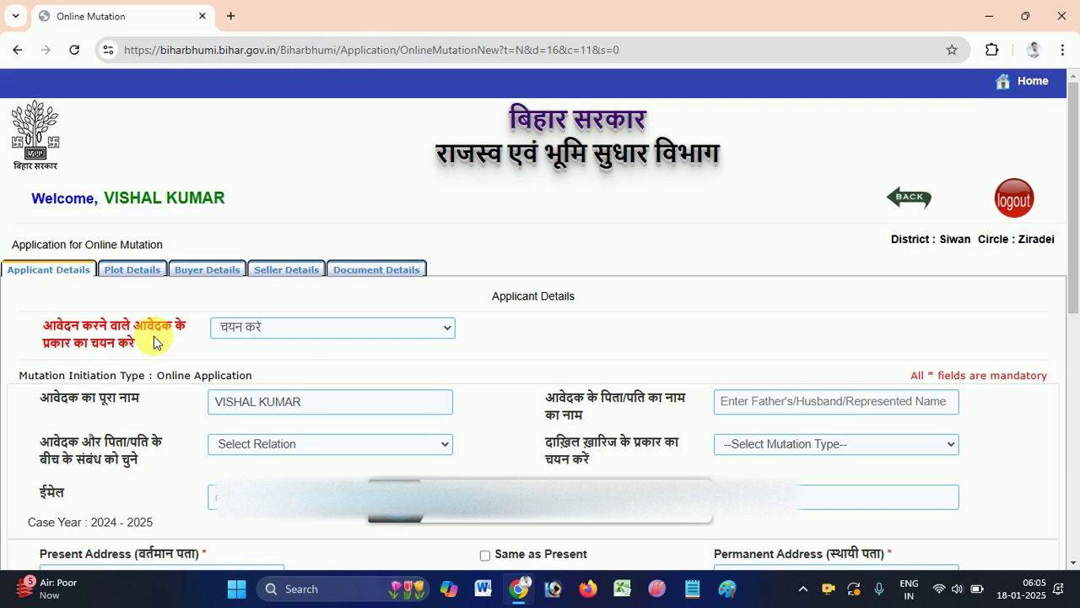
left_click(374, 327)
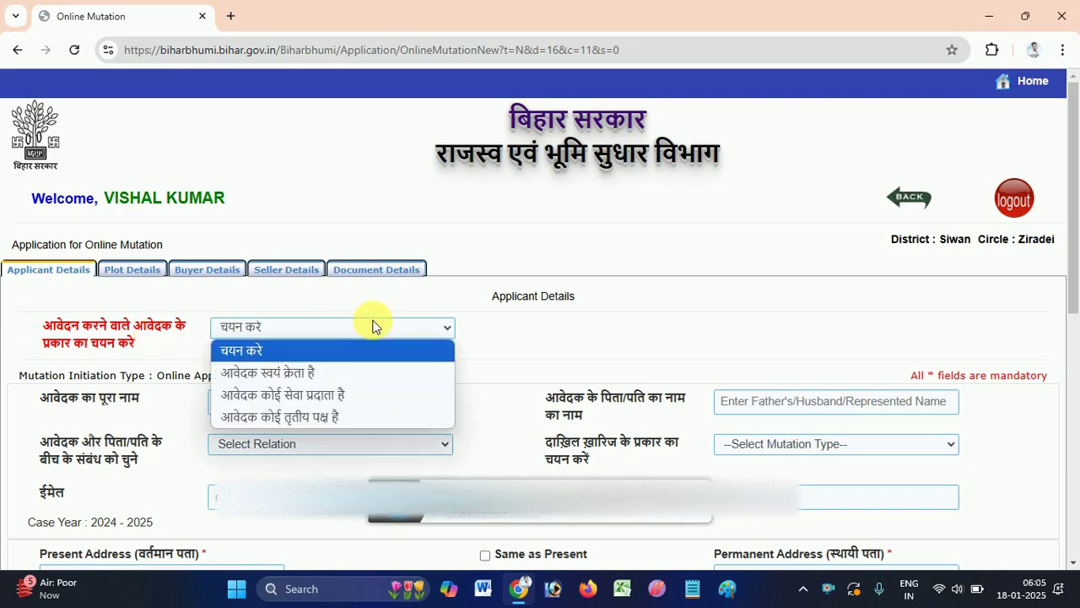
left_click(311, 373)
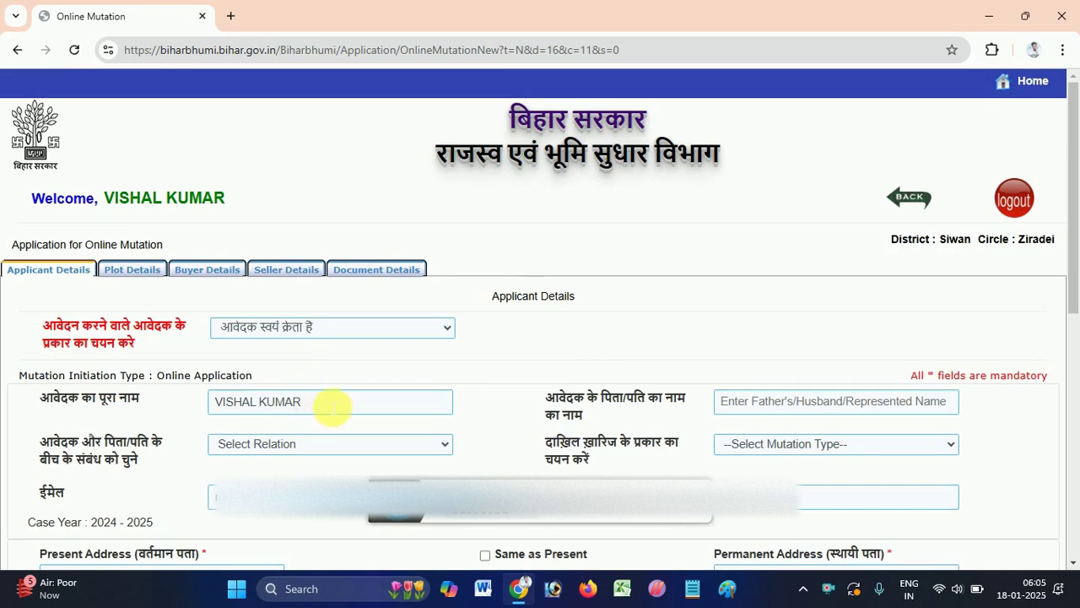
Replace the prefilled applicant name with the applicant's name and enter the father's name
left_click(330, 405)
left_click_drag(275, 403, 213, 407)
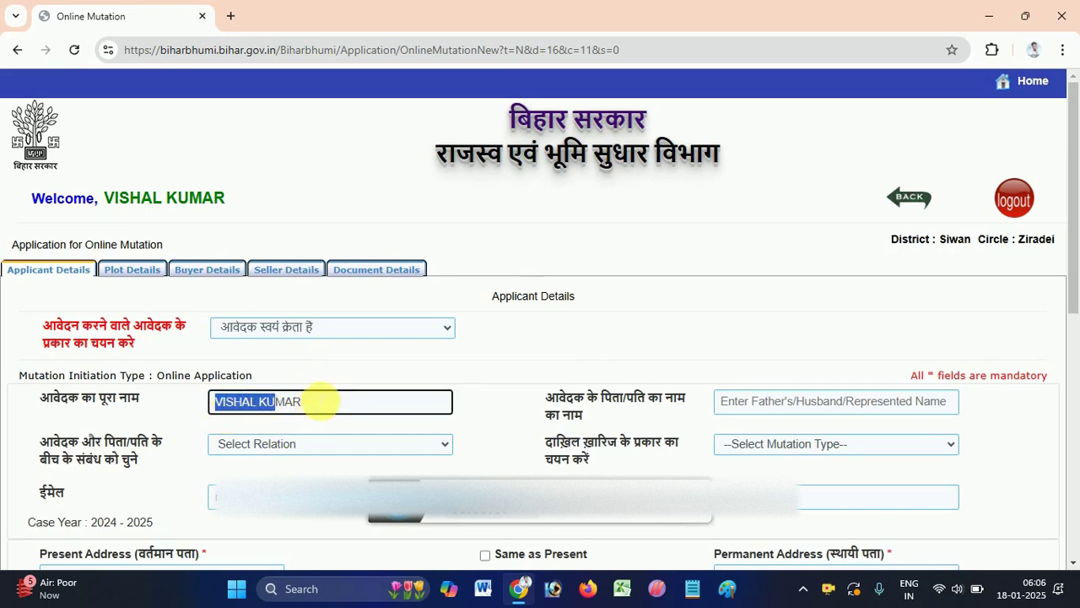
left_click(321, 402)
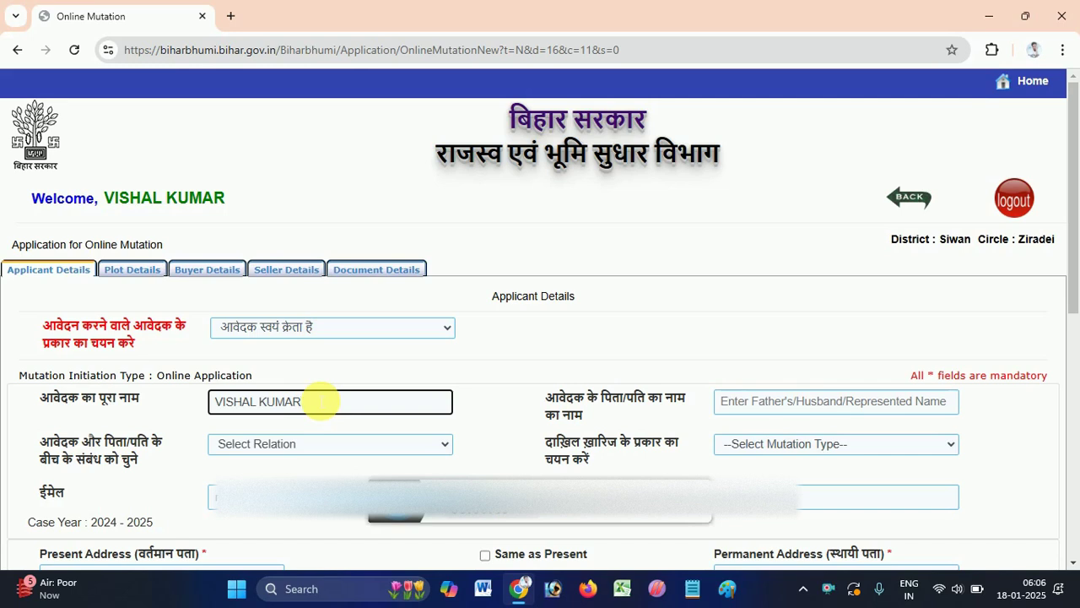
key("BackSpace")
key("BackSpace")
key("BackSpace")
key("BackSpace")
key("BackSpace")
key("BackSpace")
key("BackSpace")
key("BackSpace")
key("BackSpace")
key("BackSpace")
key("BackSpace")
key("BackSpace")
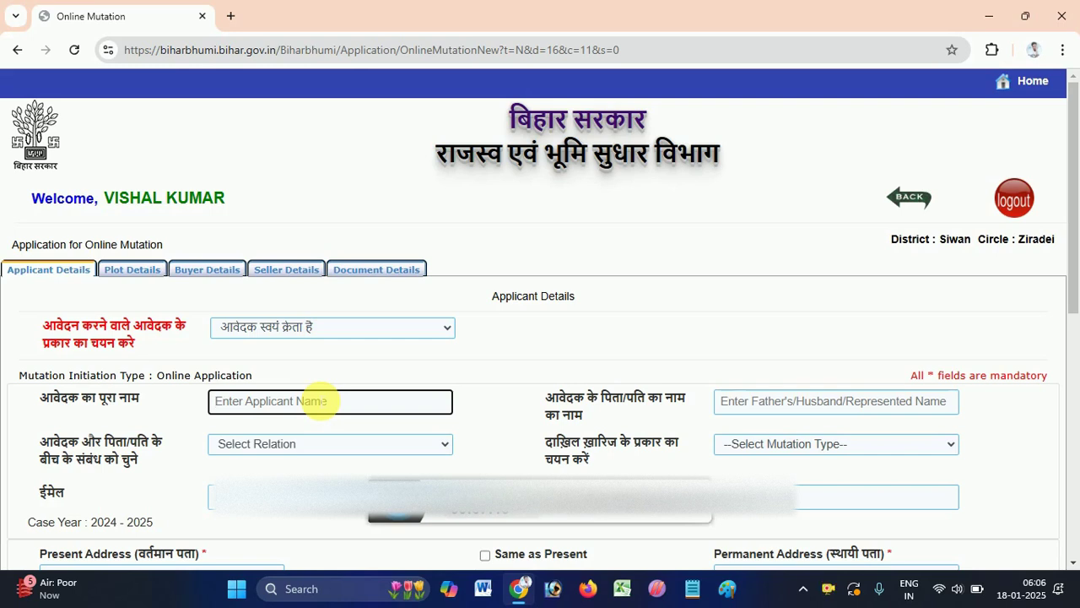
type("ABCD")
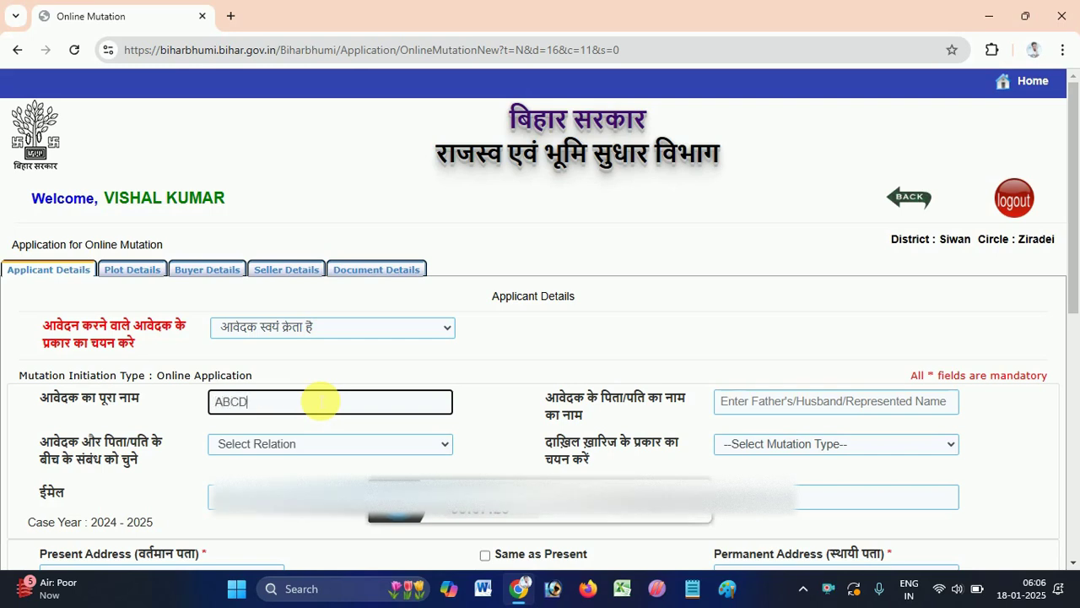
type(" KUMAR")
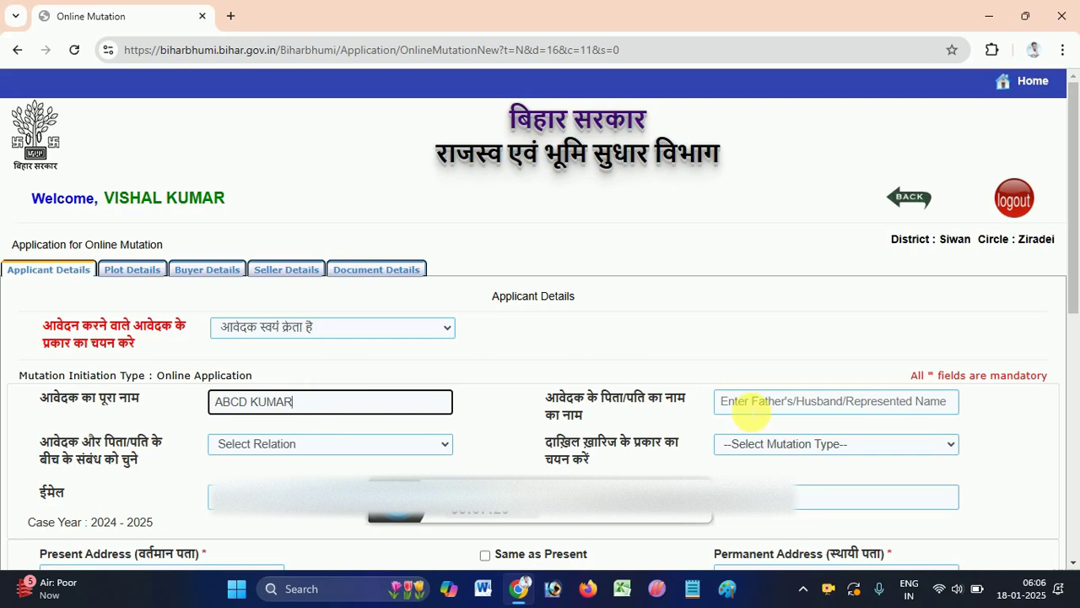
left_click(750, 408)
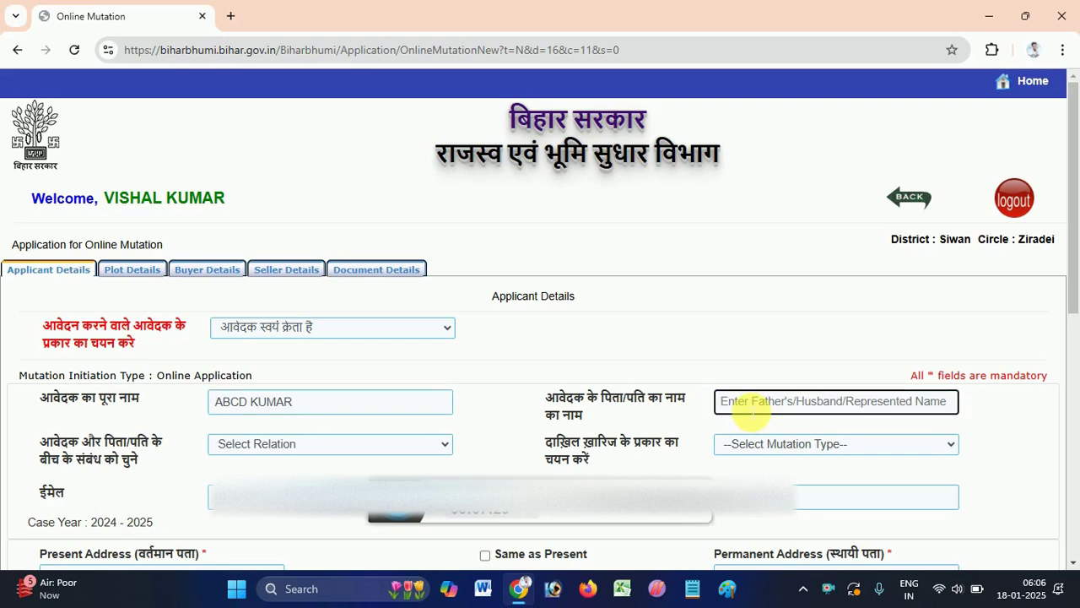
type("AB")
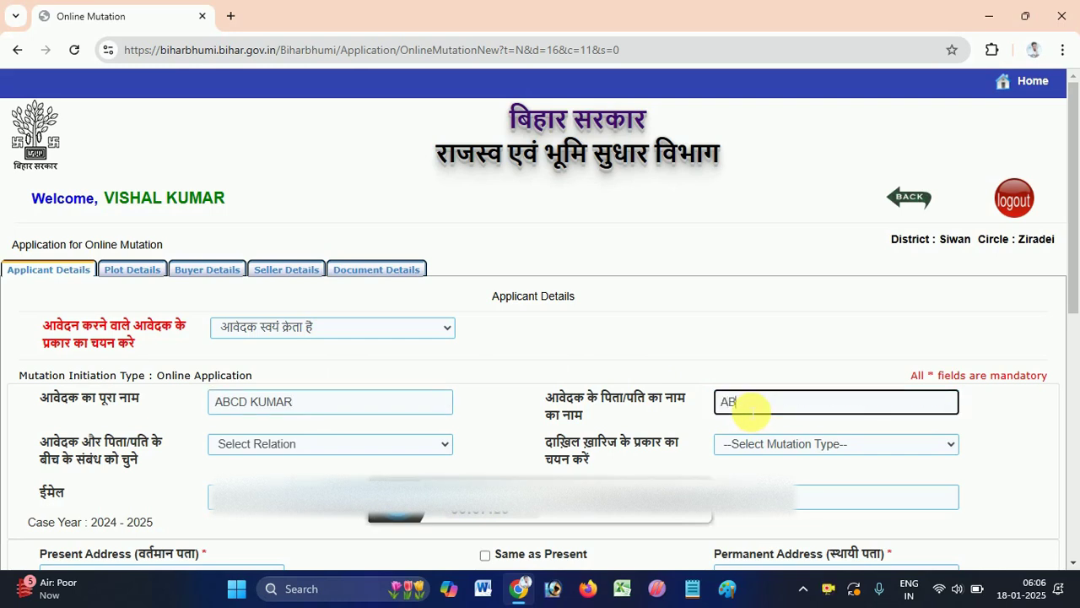
type("CD KUMAR")
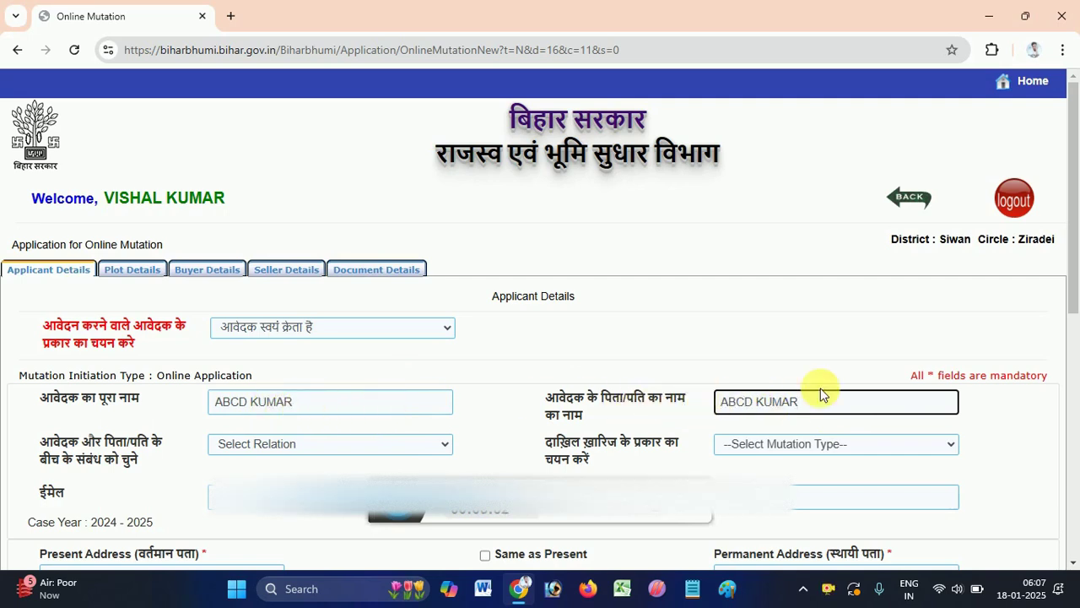
Choose Father in Select Relation and Sale/Purchase in the Mutation Type dropdown
left_click(306, 442)
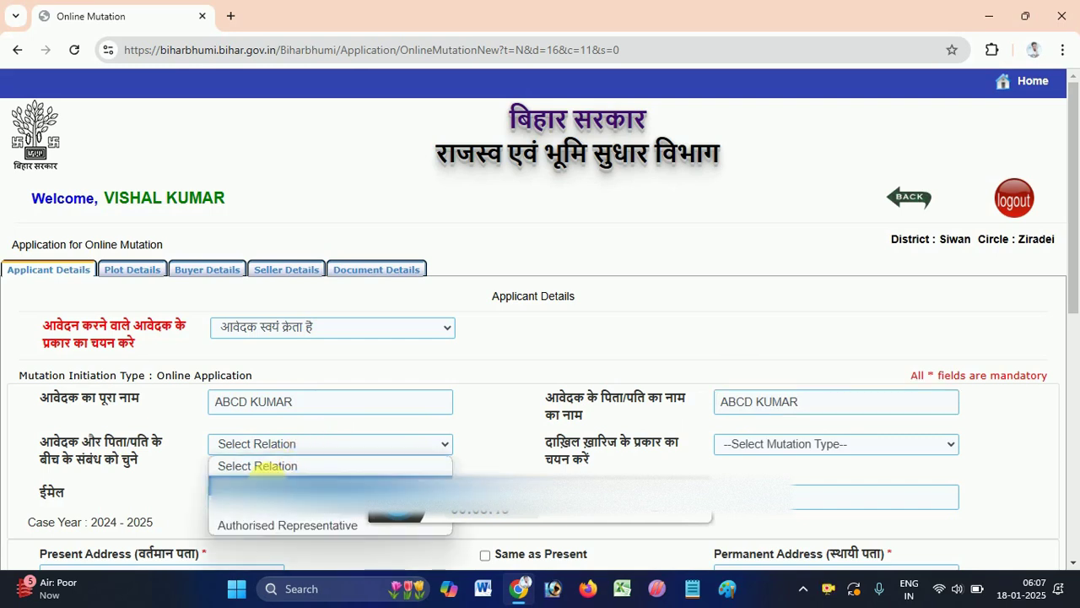
left_click(264, 482)
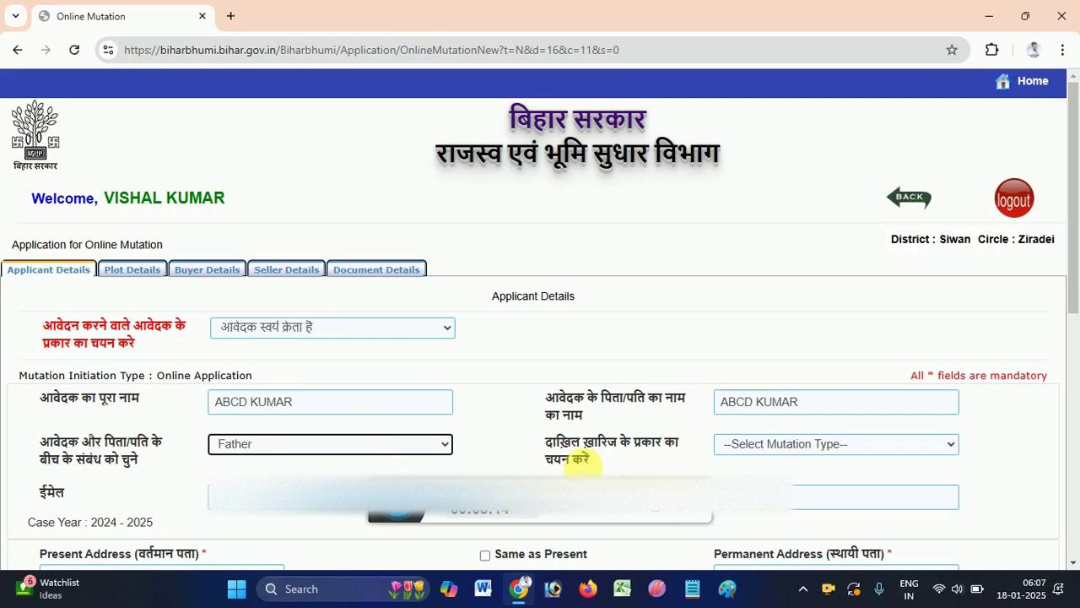
left_click(817, 453)
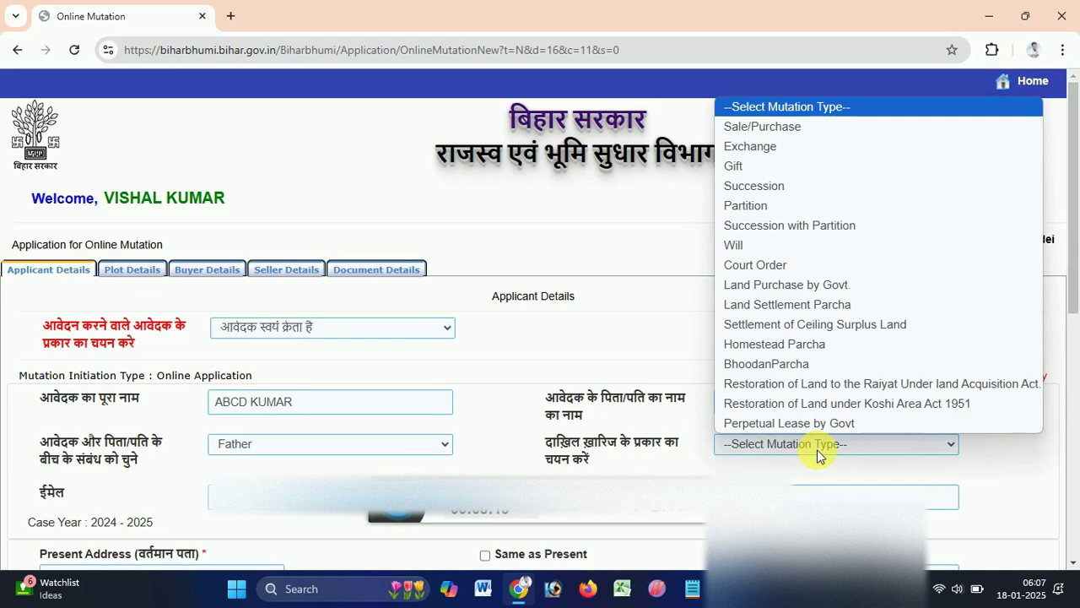
left_click(767, 130)
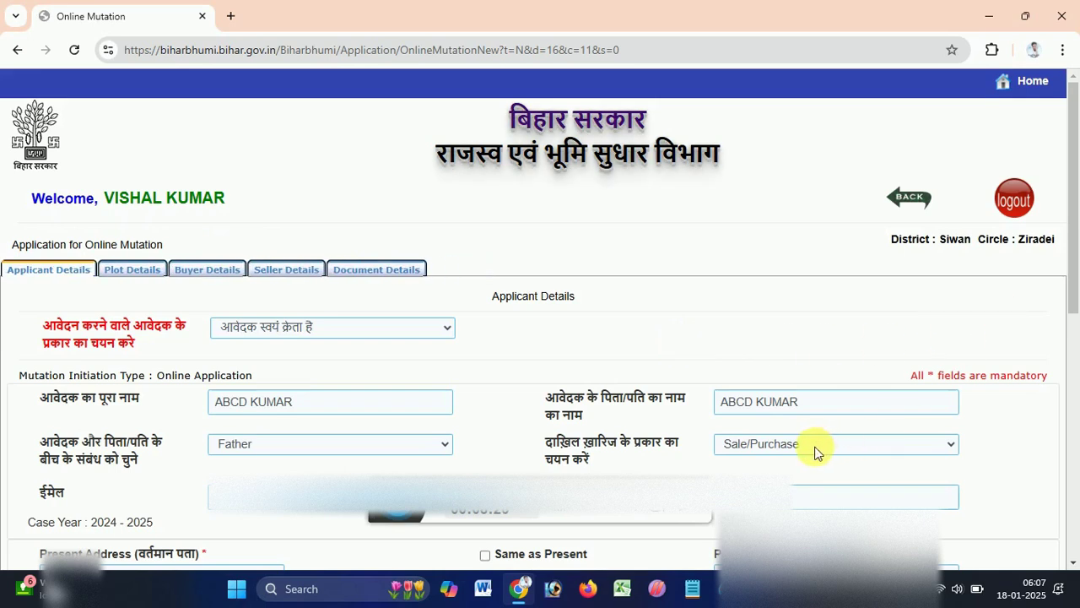
left_click_drag(1076, 281, 1072, 469)
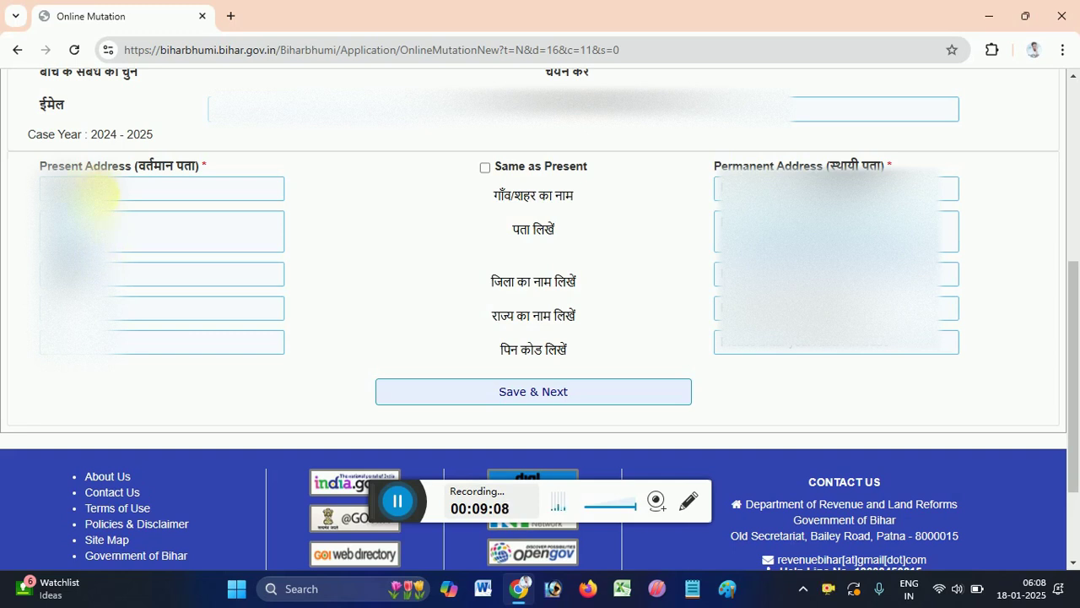
Tick Same as Present for the permanent address and save with Save & Next
left_click(98, 193)
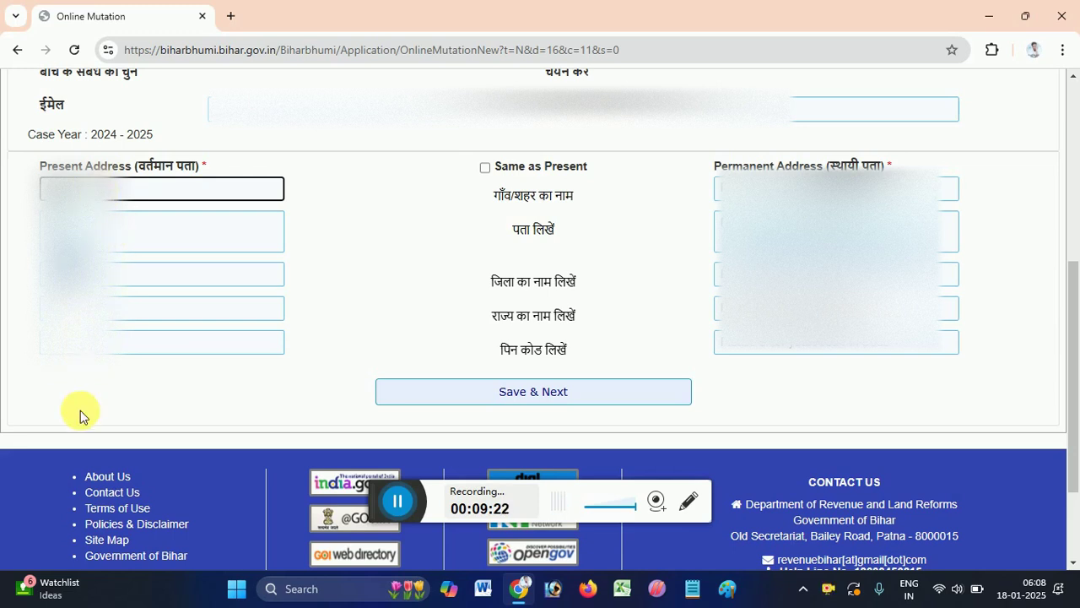
left_click(486, 170)
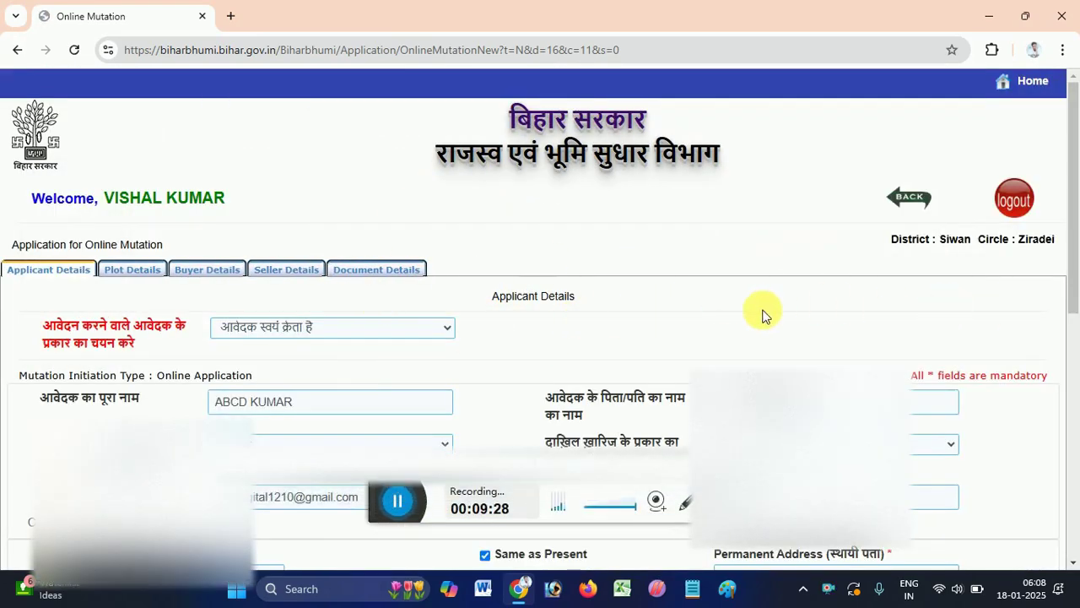
scroll(762, 313, "down", 5)
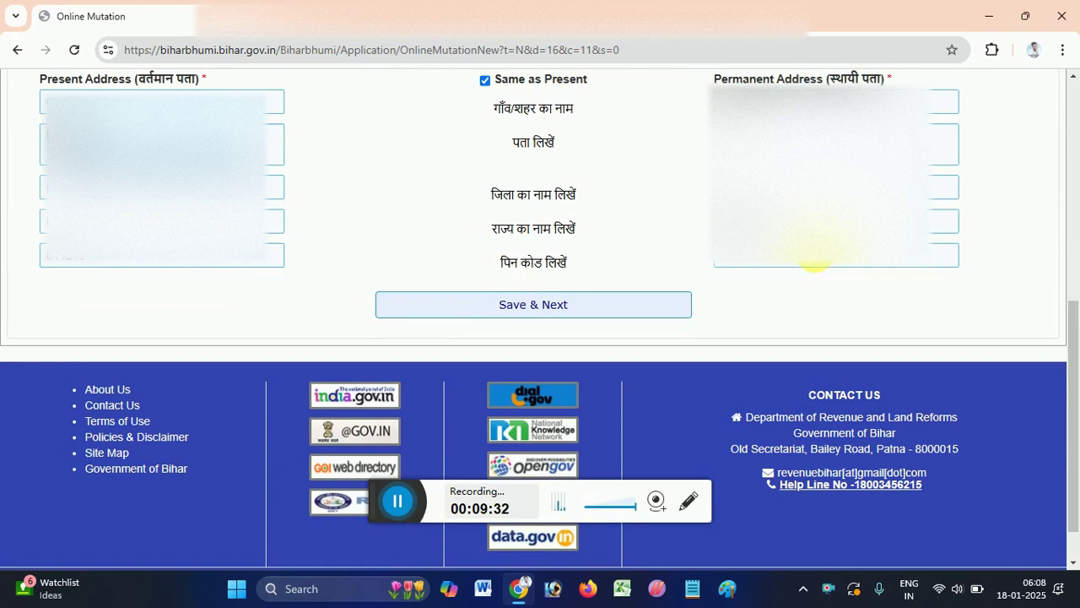
left_click(542, 311)
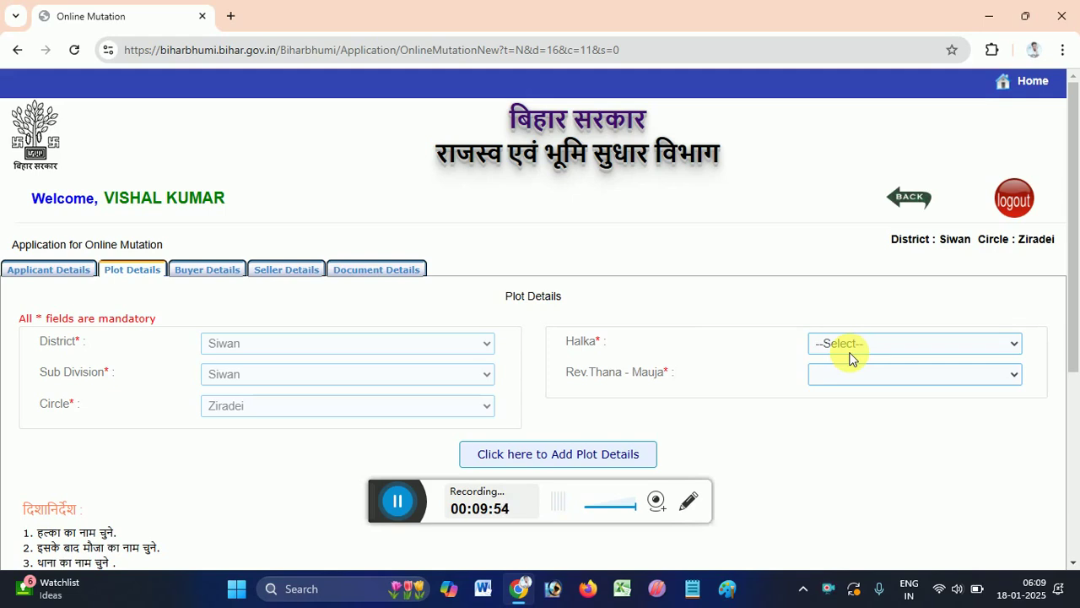
Set Halka to सकरा and Rev.Thana-Mauja to मनिया(218) in Plot Details
left_click(845, 343)
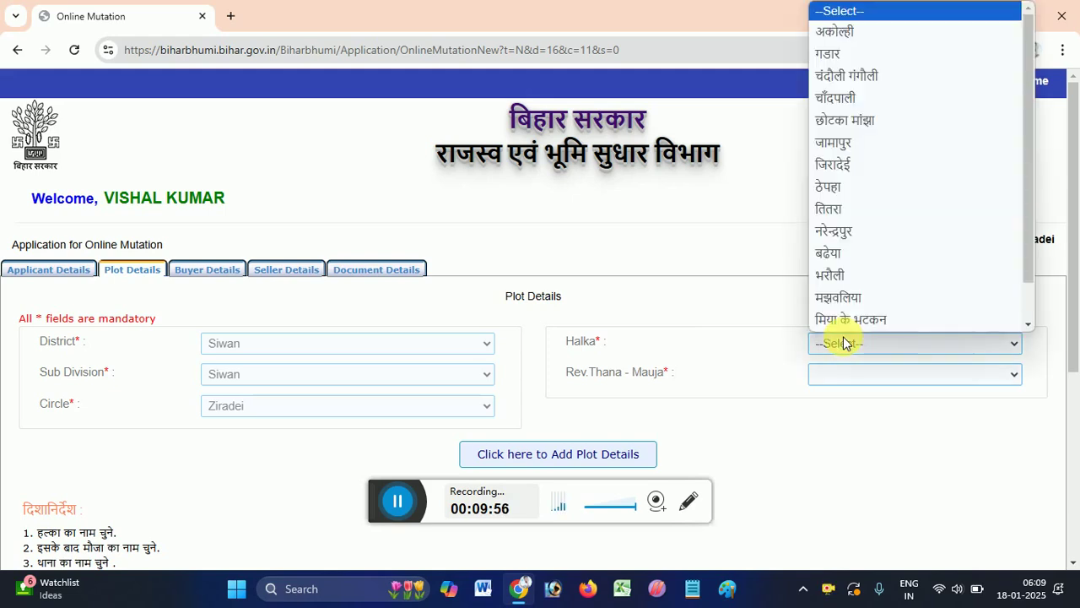
scroll(831, 279, "down", 1)
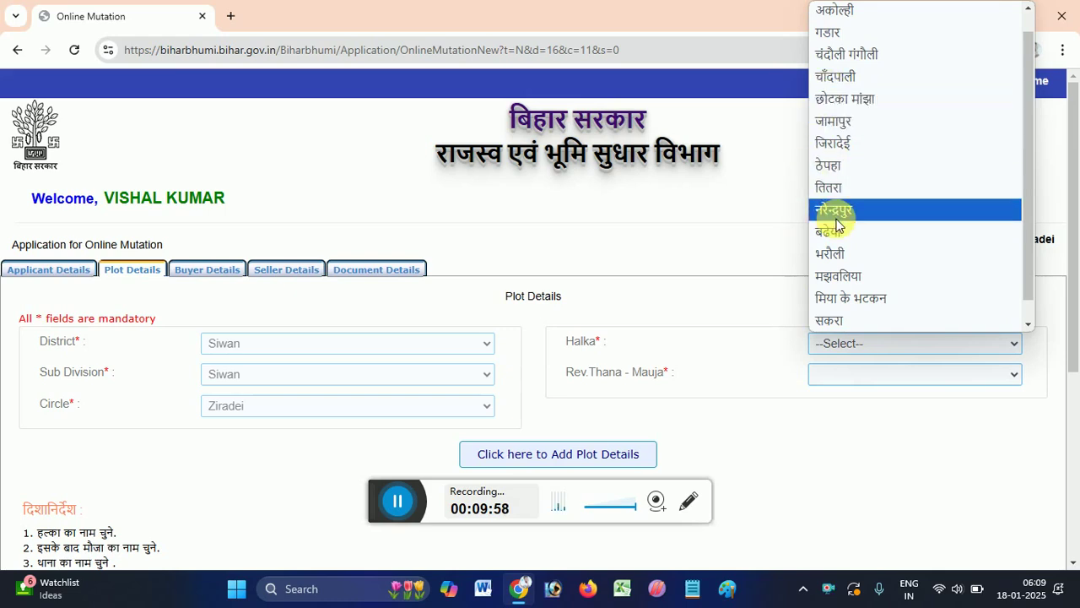
left_click(848, 320)
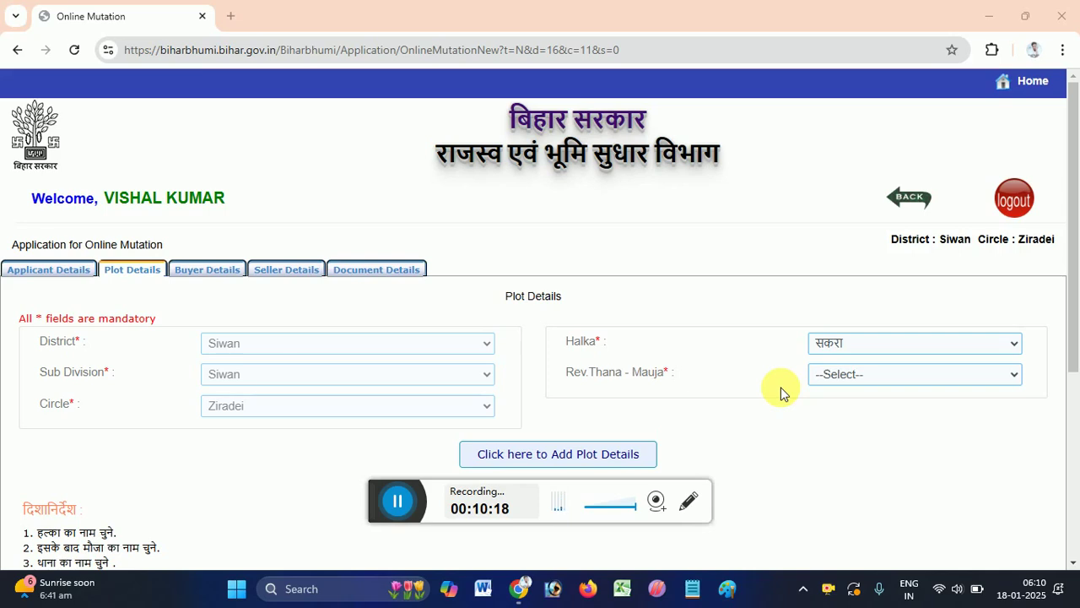
left_click(847, 379)
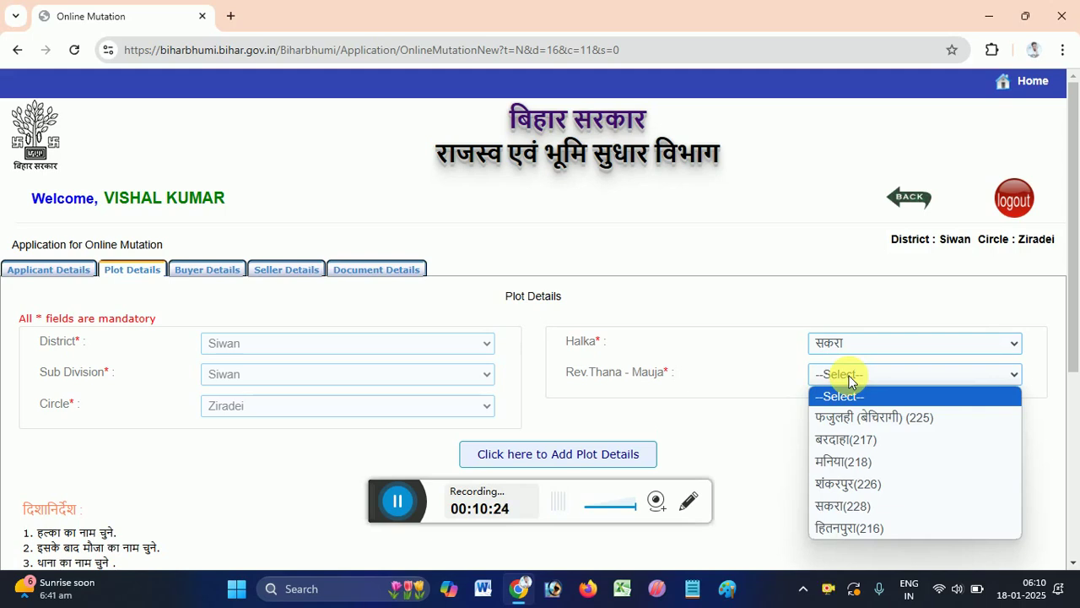
left_click(852, 462)
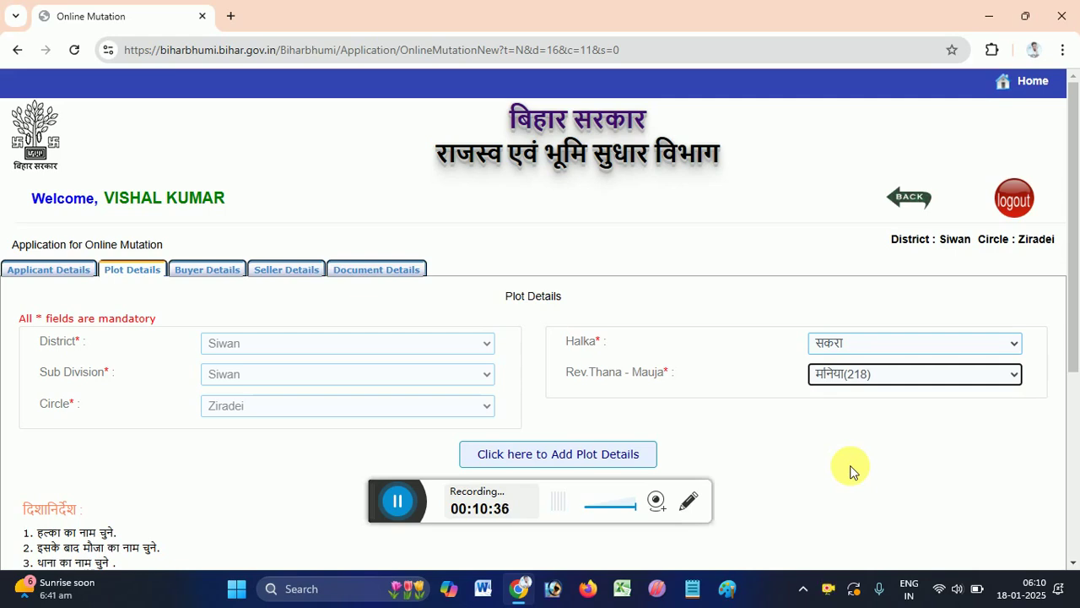
left_click(875, 436)
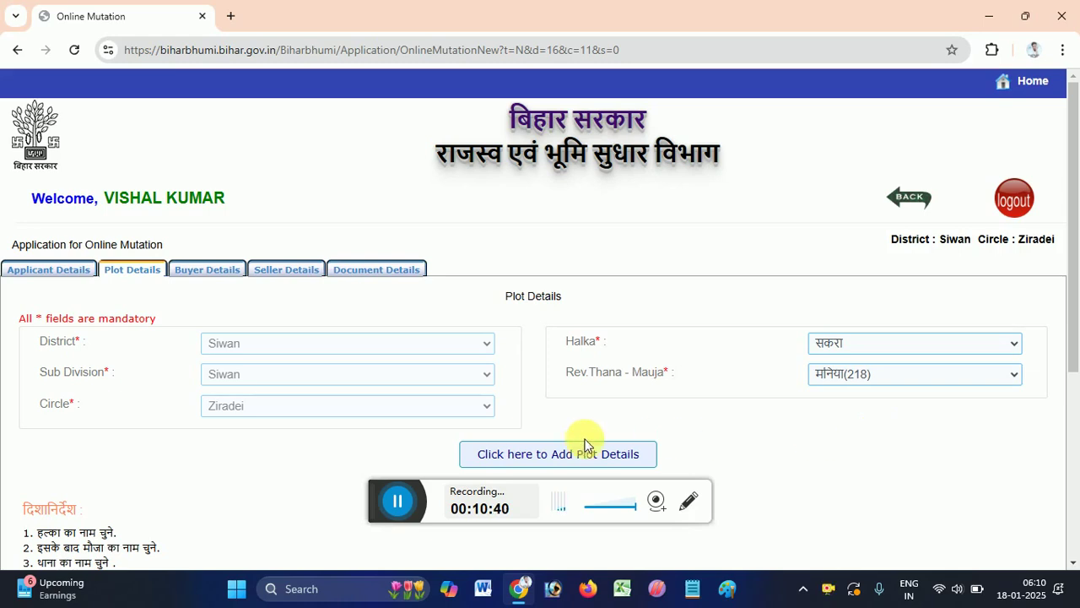
Start adding plot details, answer Yes that the seller is jamabandidar, and open a new tab
left_click(538, 461)
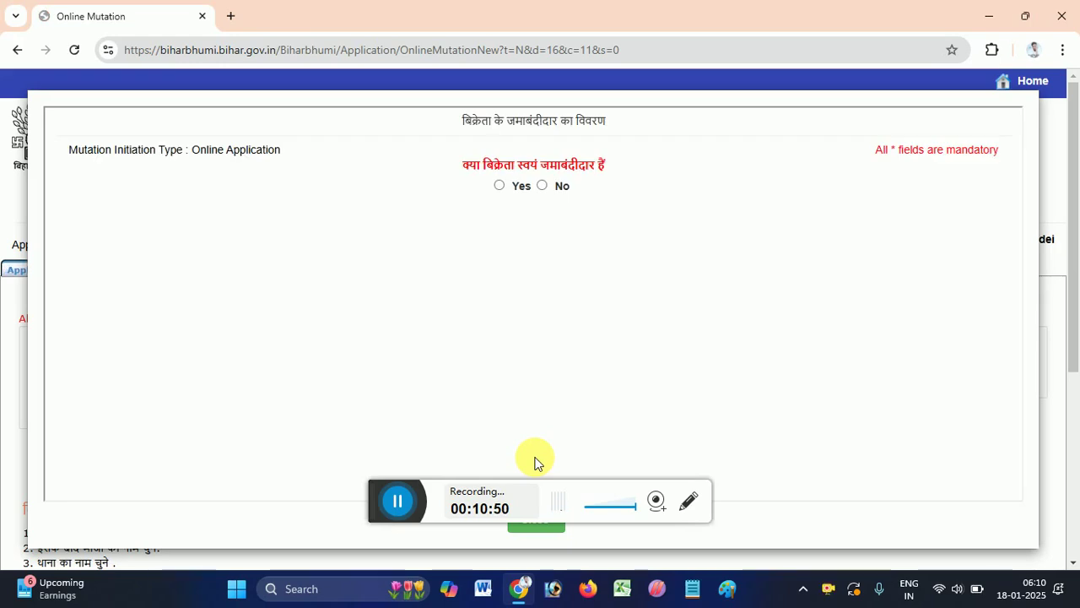
left_click(500, 190)
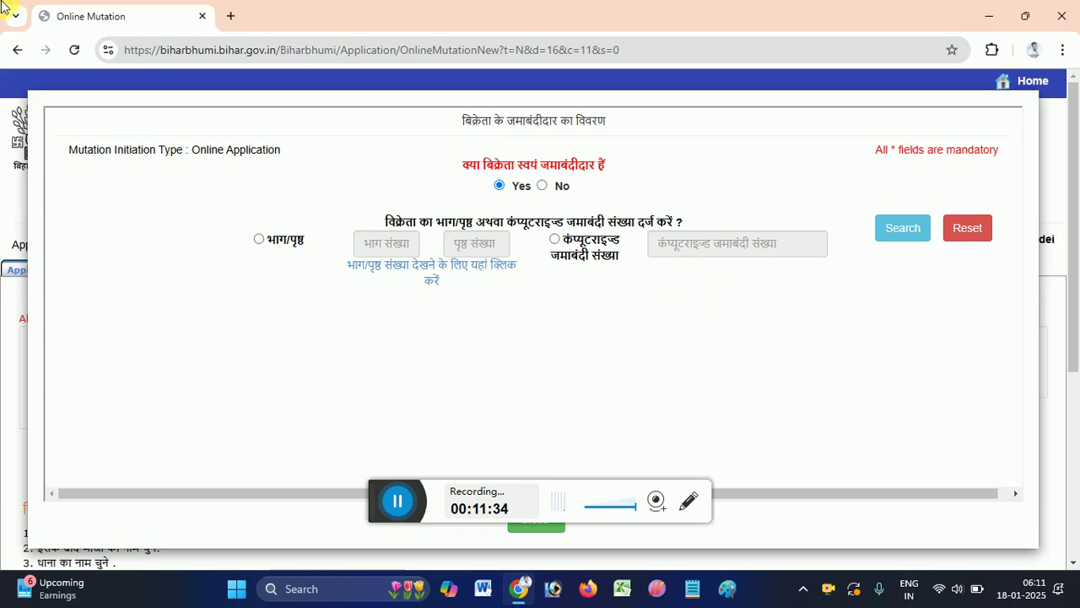
left_click(230, 16)
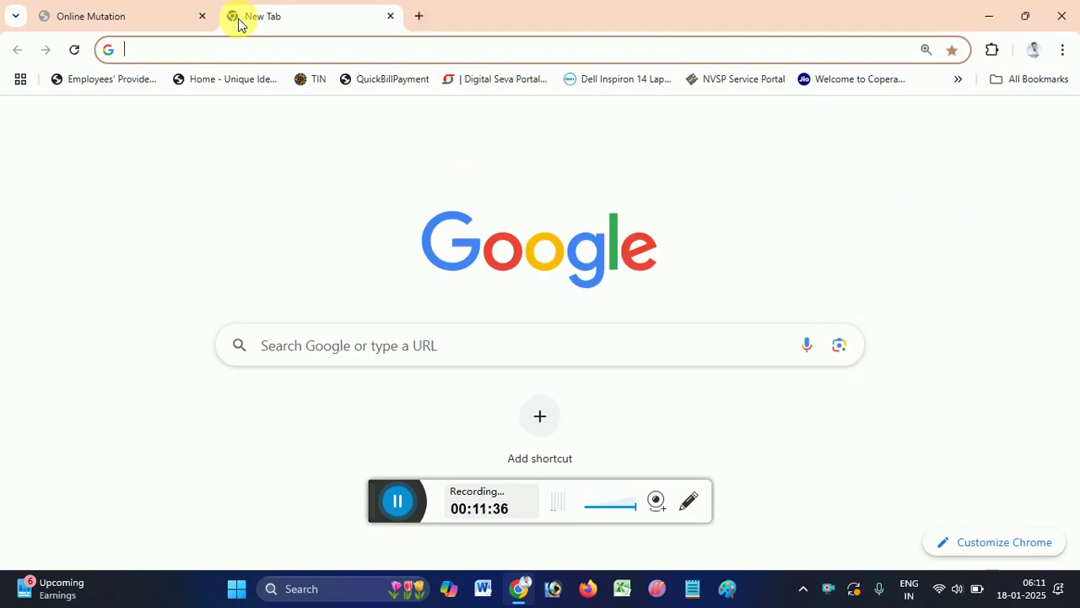
Search 'land record bihar', open the Land Record site, dismiss its popup and go to भू-लगान
type("LAN")
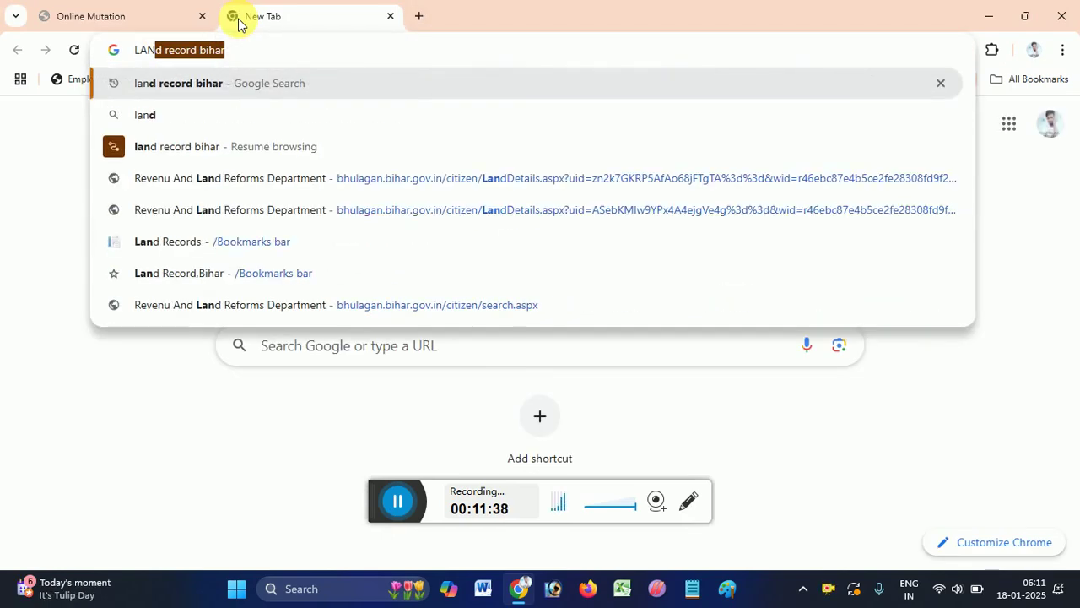
key("Return")
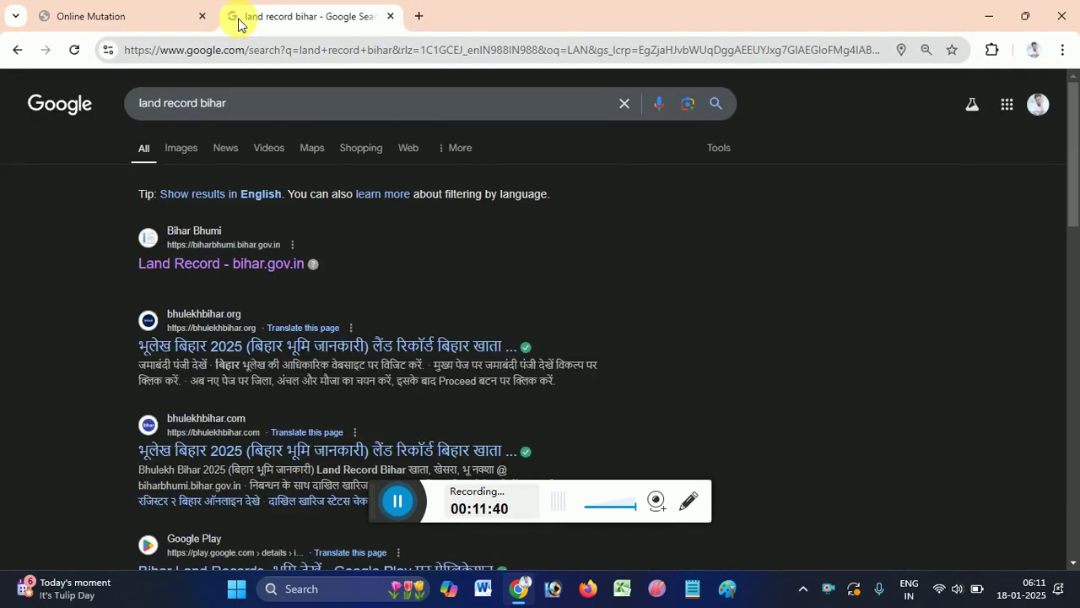
left_click(239, 265)
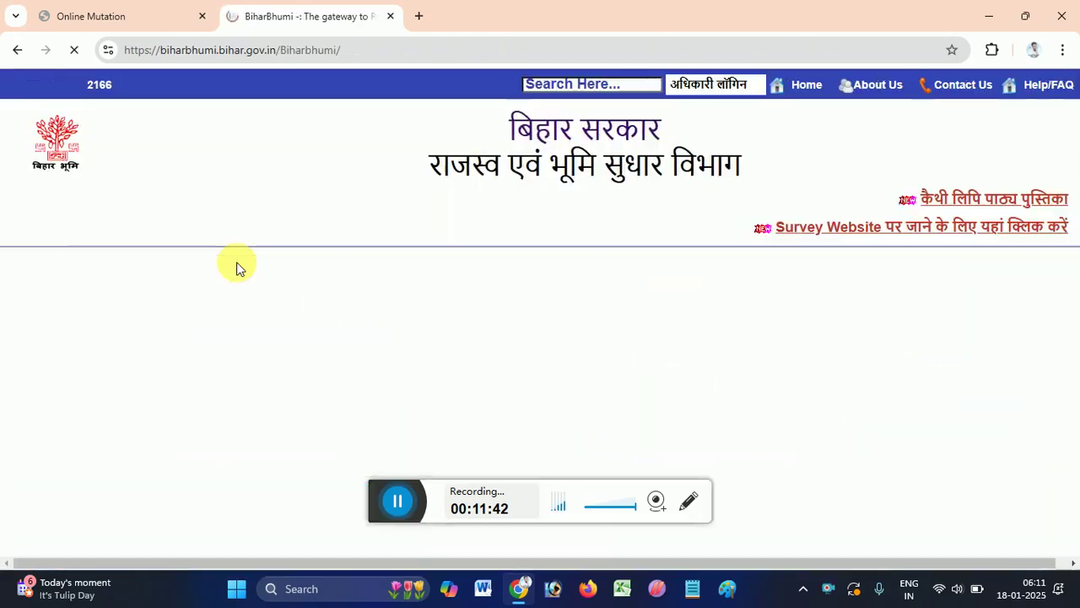
scroll(633, 291, "down", 2)
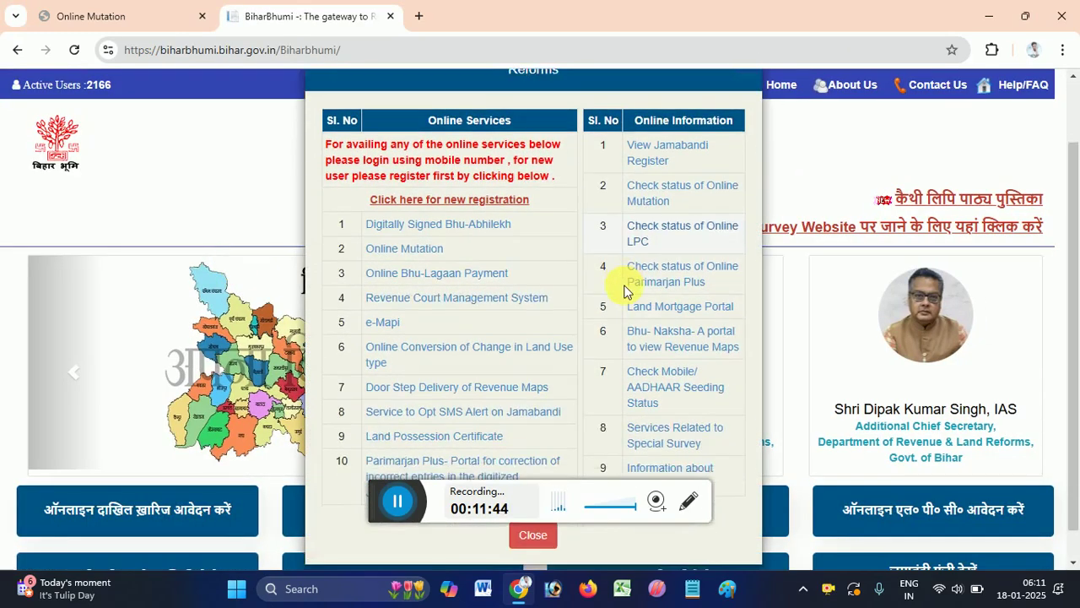
scroll(568, 417, "up", 1)
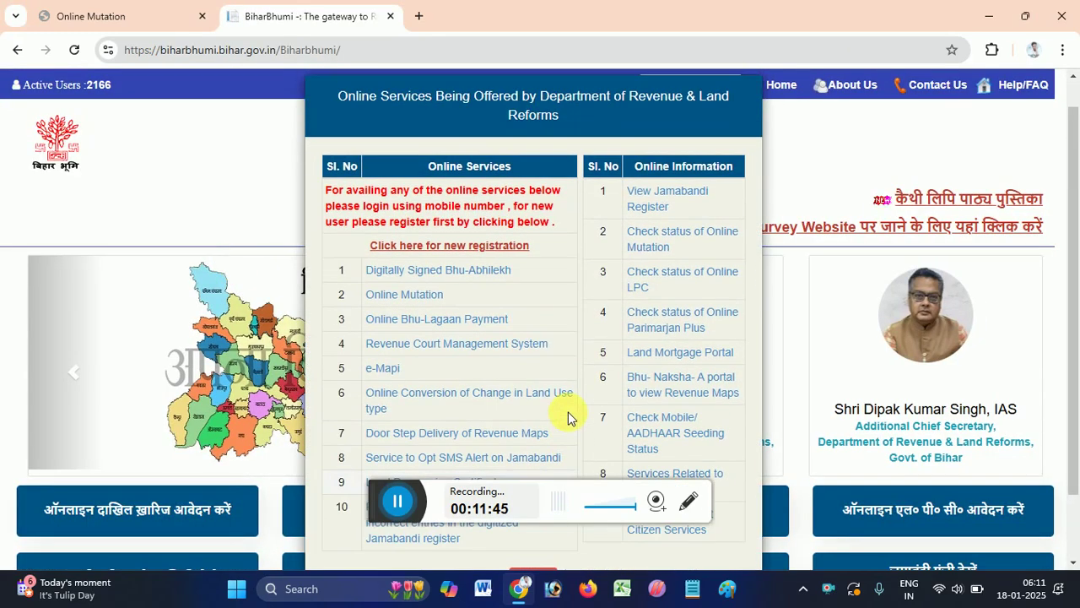
left_click(546, 569)
scroll(583, 346, "down", 3)
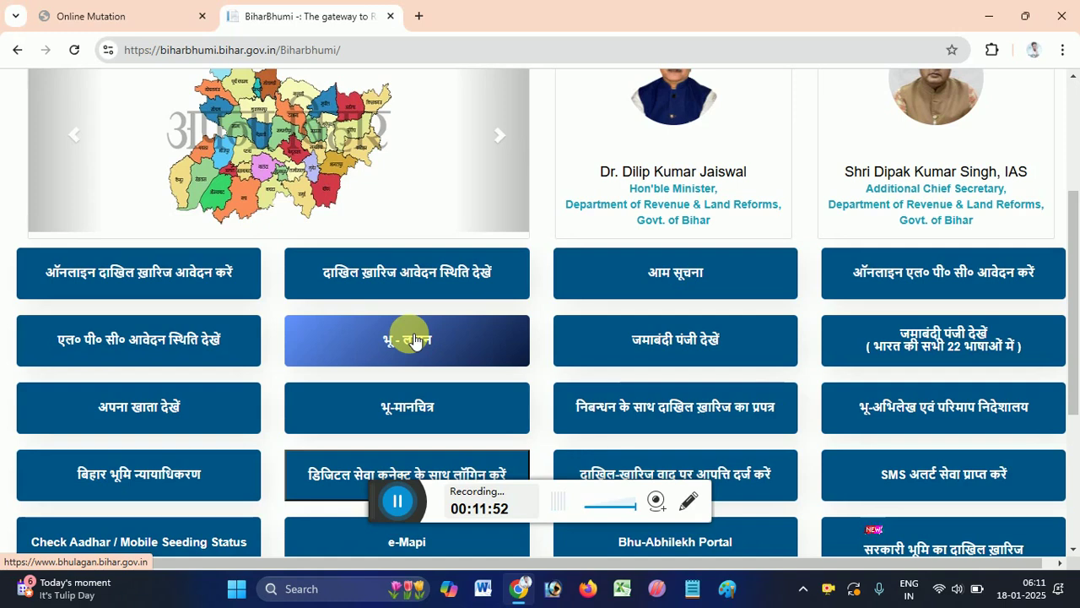
left_click(414, 339)
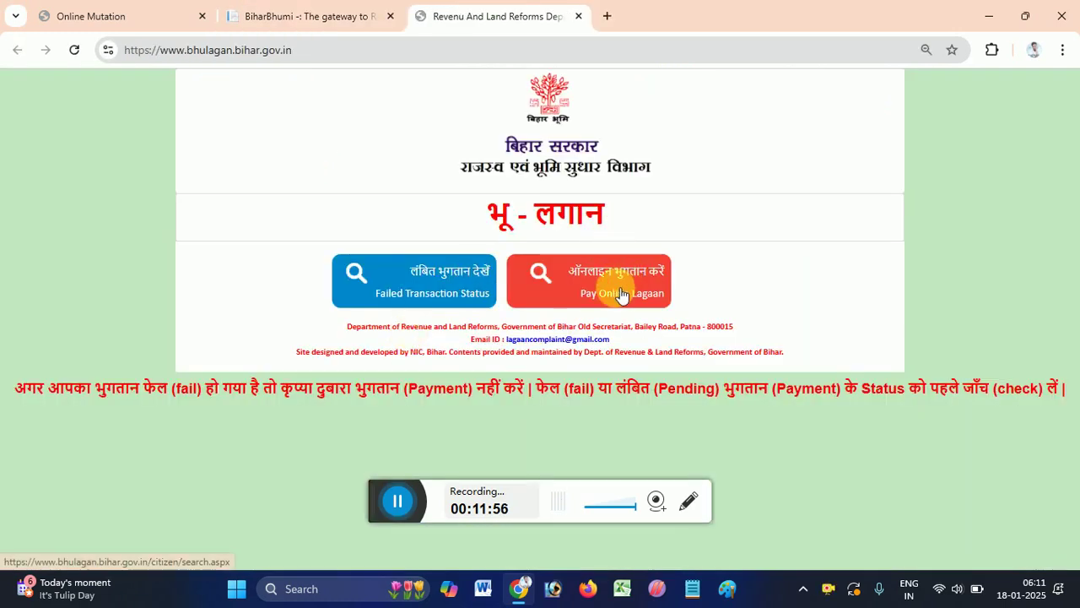
In Pay Online Lagaan, select district Siwan, block Ziradei, halka सकरा and mauja मनिया - 218
left_click(615, 287)
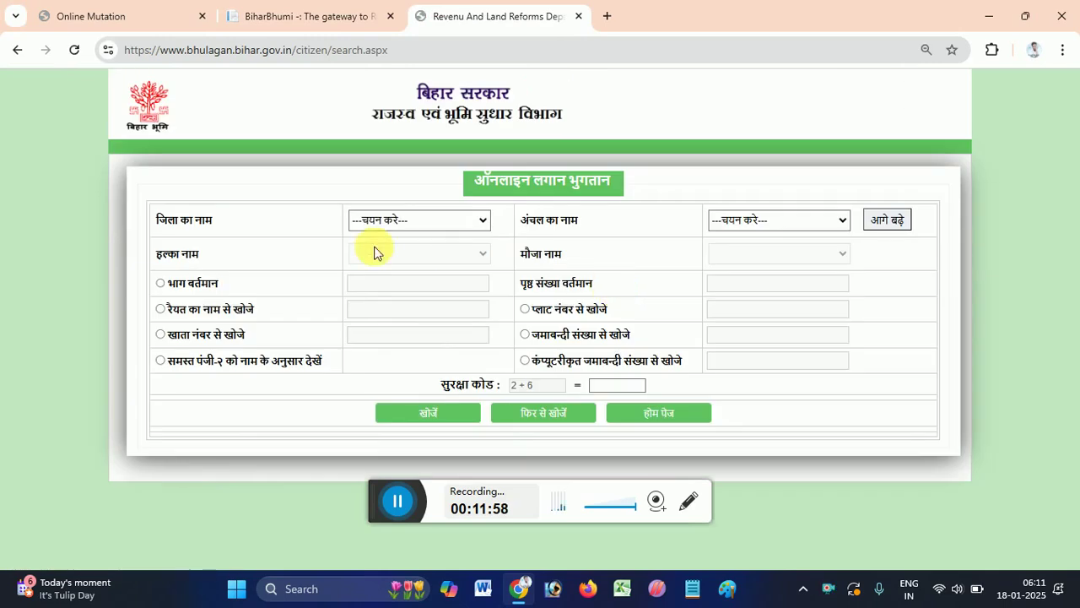
left_click(375, 218)
scroll(387, 418, "down", 5)
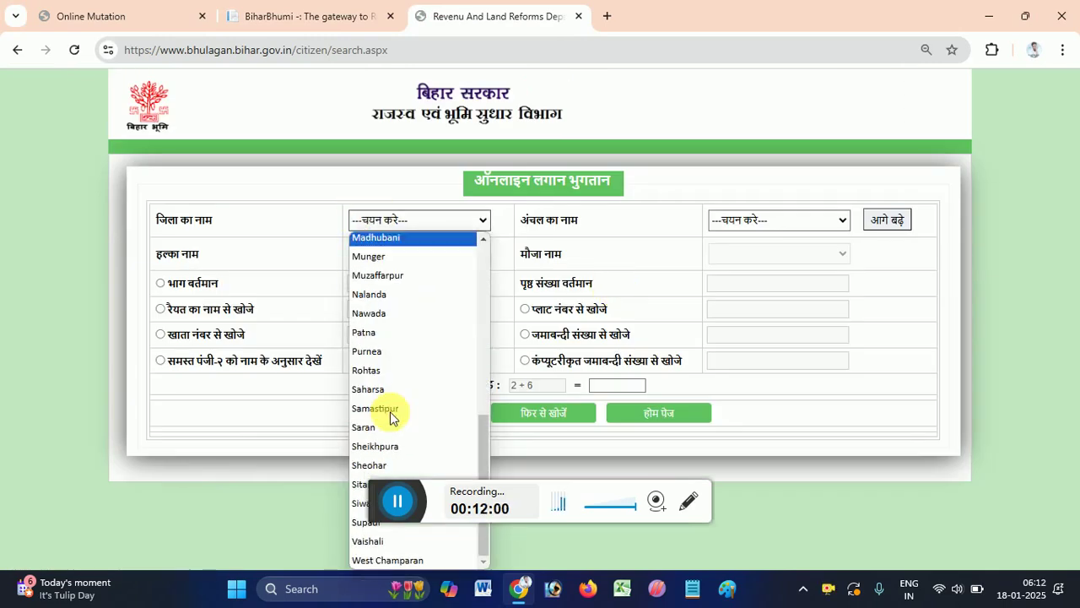
left_click(355, 504)
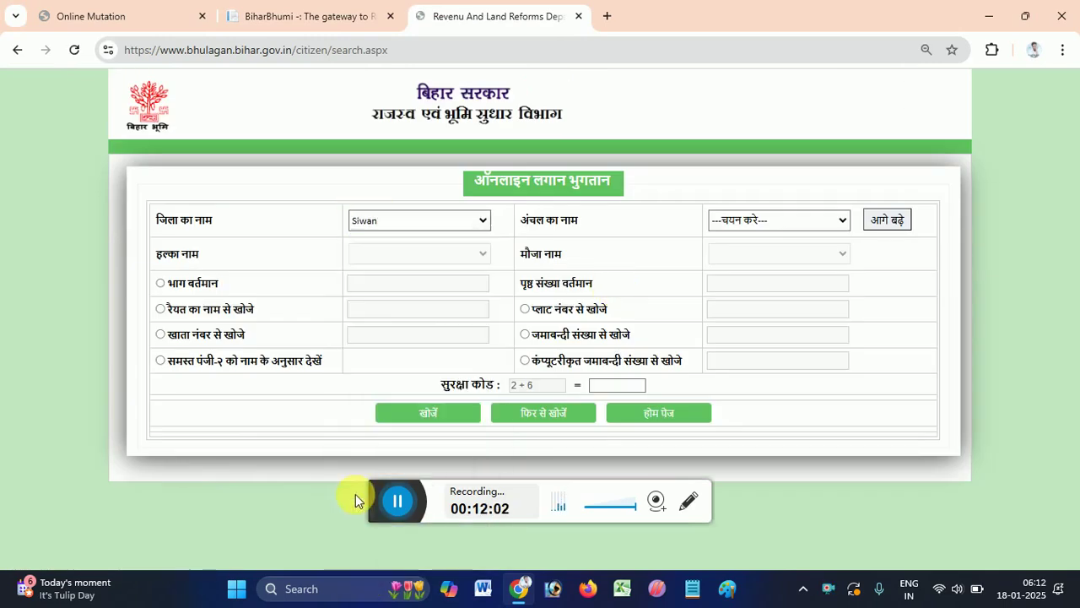
left_click(777, 221)
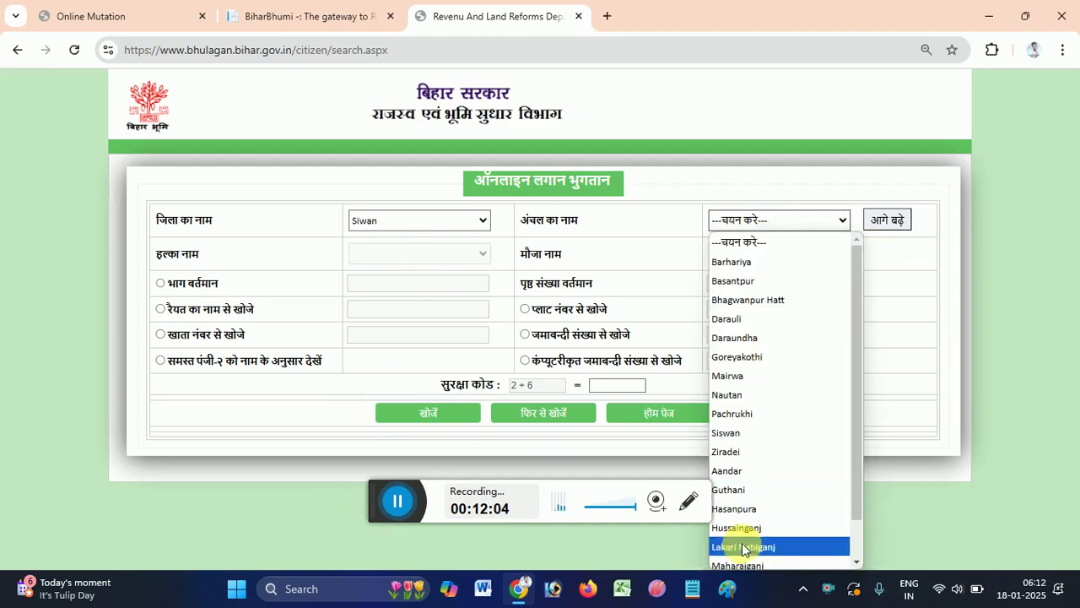
left_click(734, 451)
left_click(885, 221)
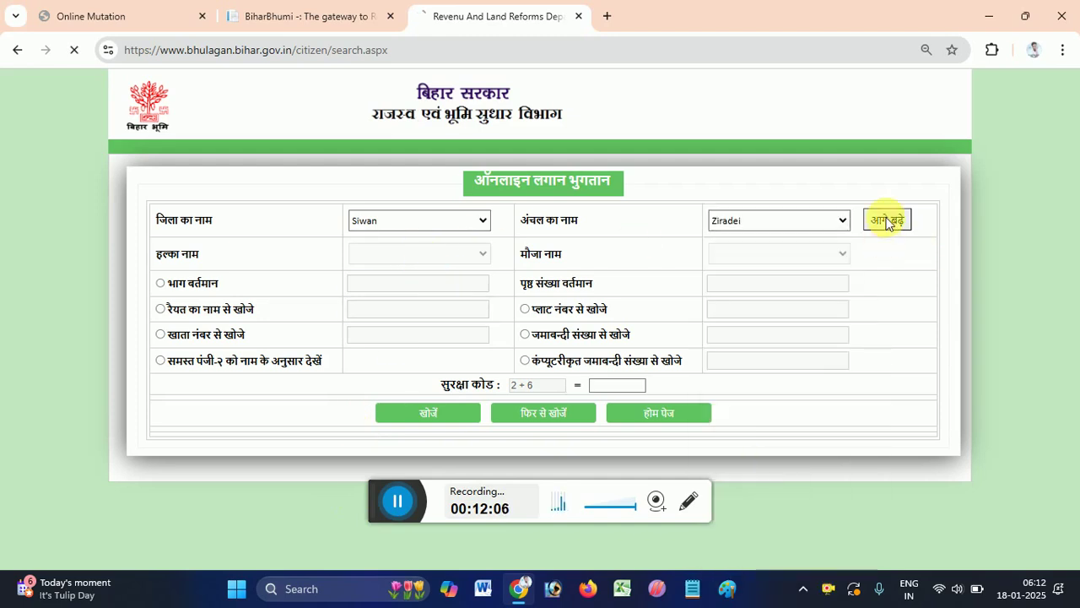
left_click(402, 253)
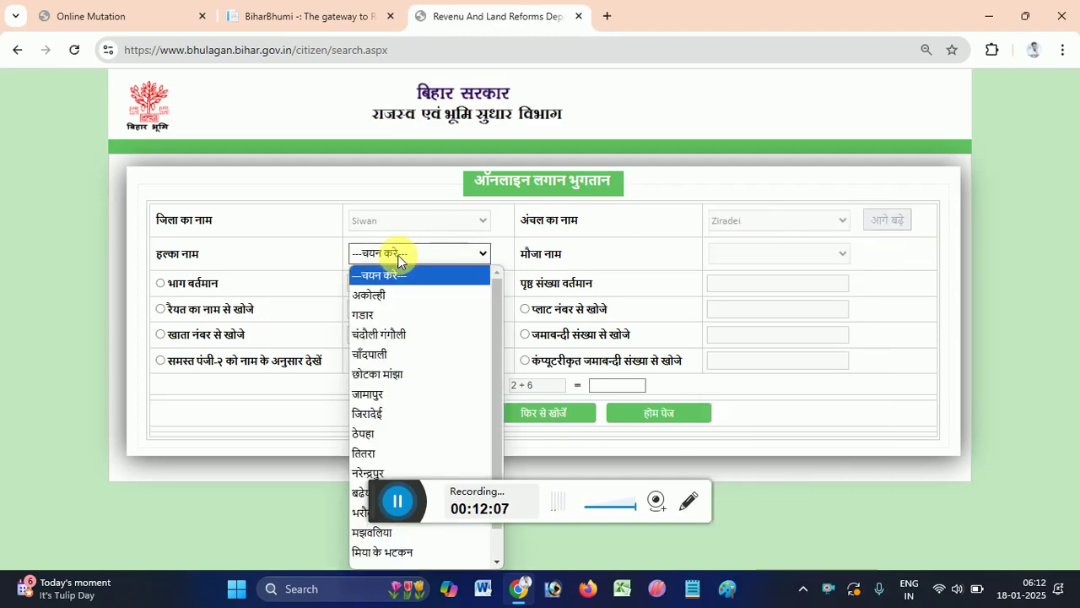
scroll(404, 383, "down", 1)
left_click(366, 539)
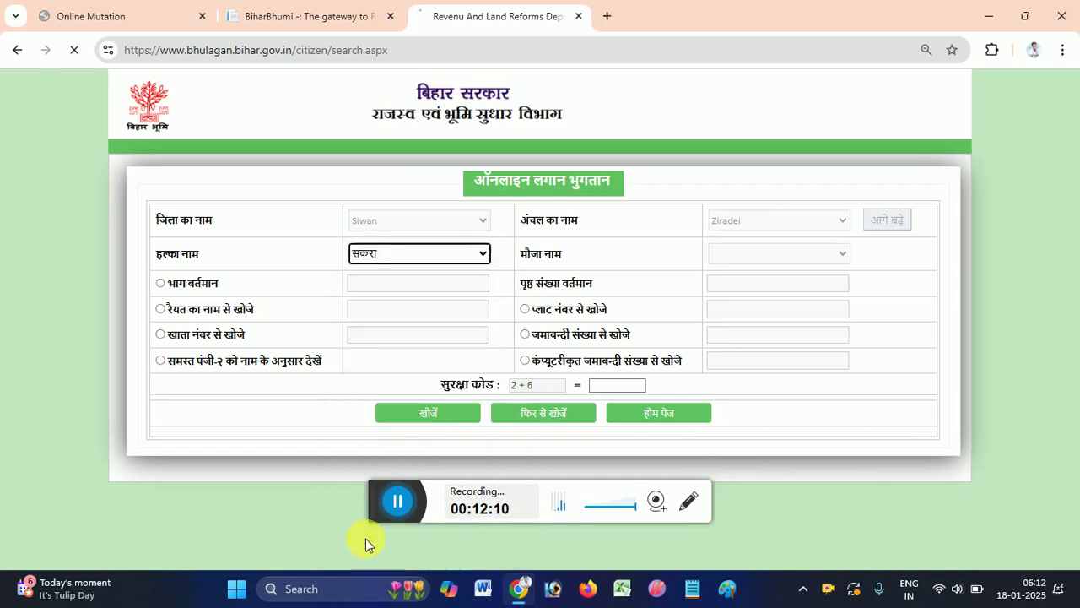
left_click(755, 256)
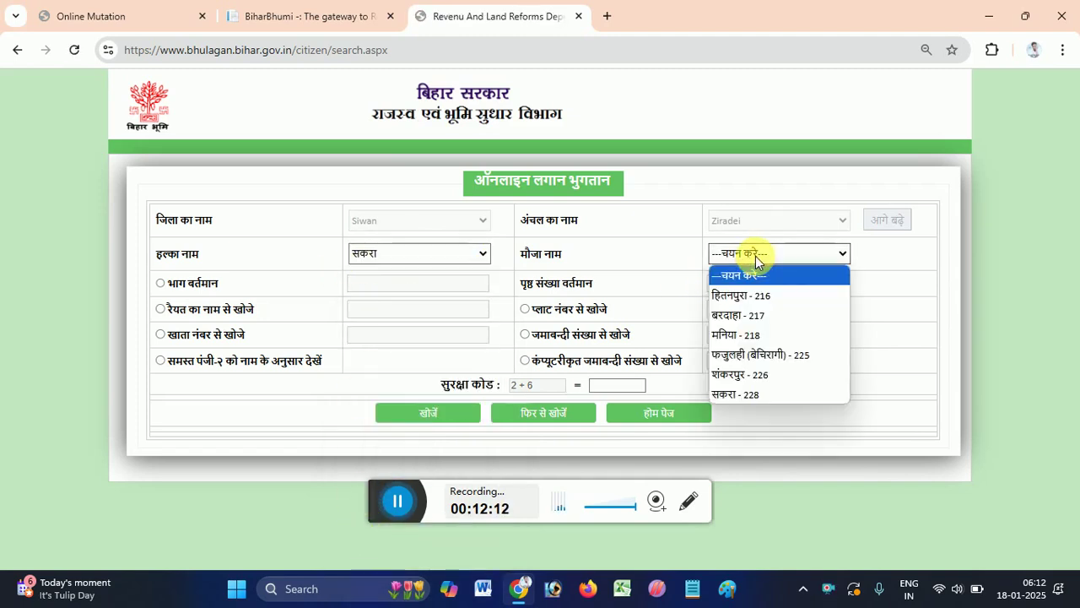
left_click(747, 336)
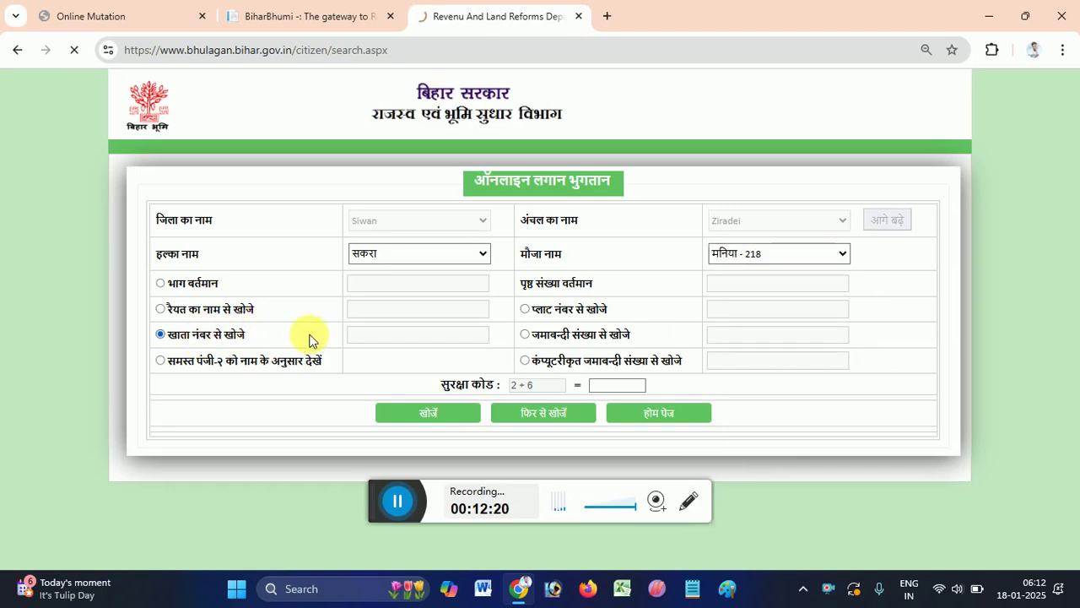
Search by khata number 50 with the security code to list the Register-II records
left_click(356, 334)
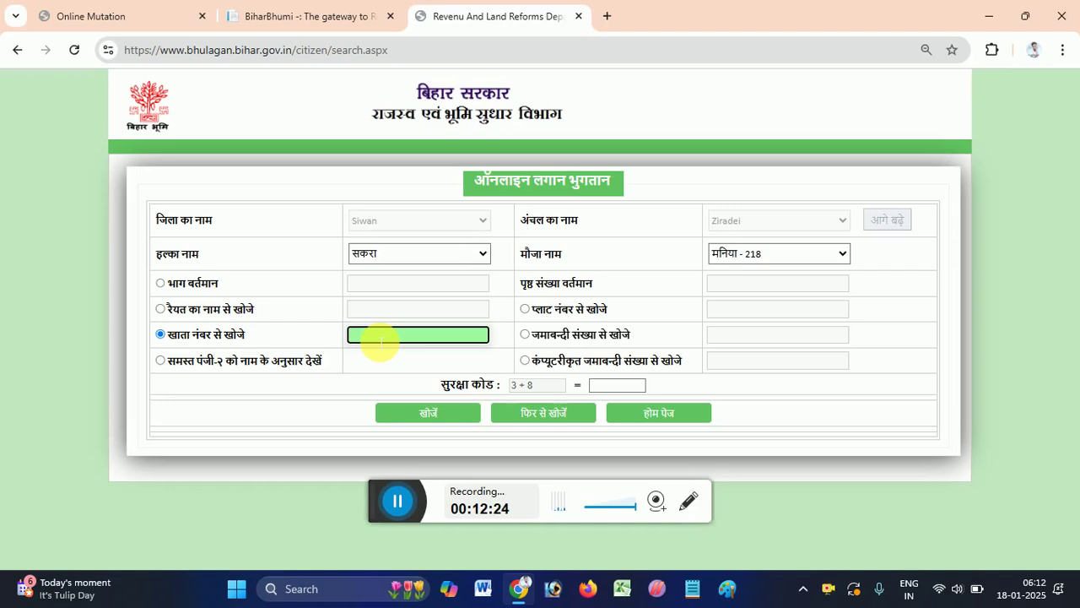
type("50")
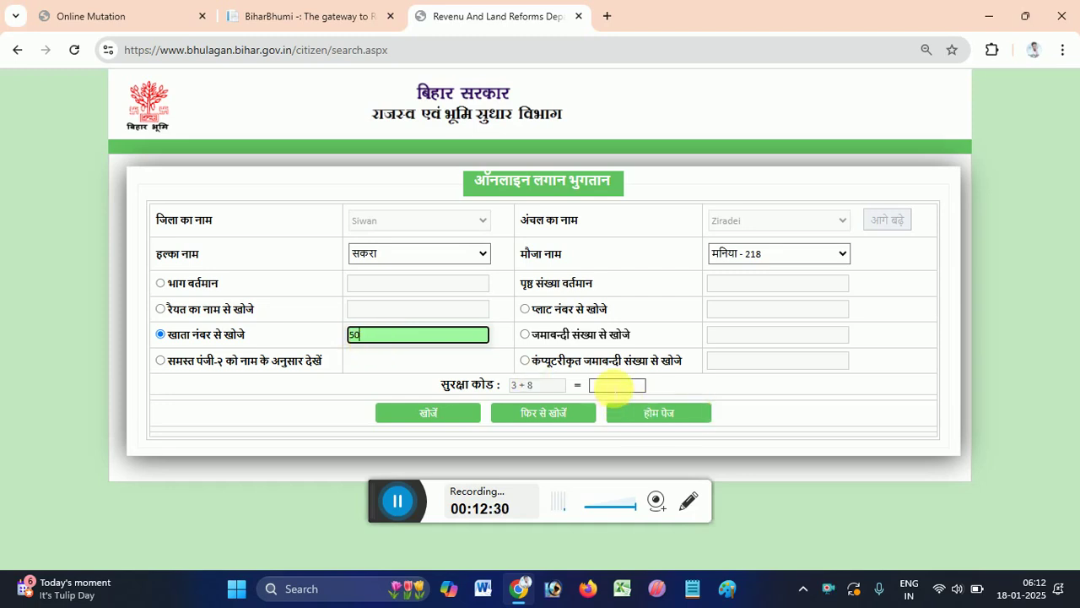
left_click(615, 385)
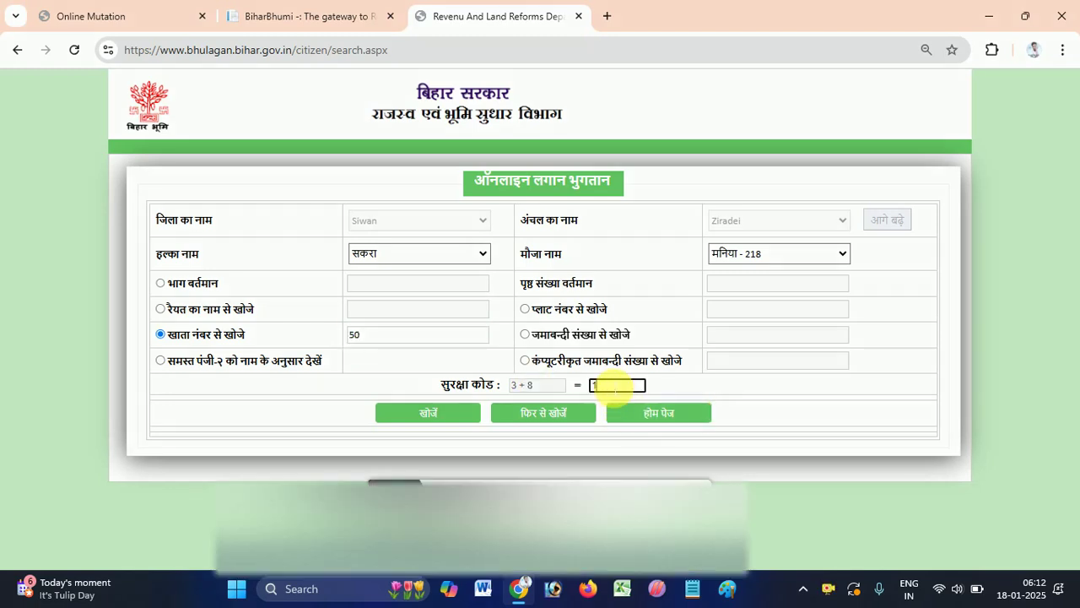
left_click(445, 416)
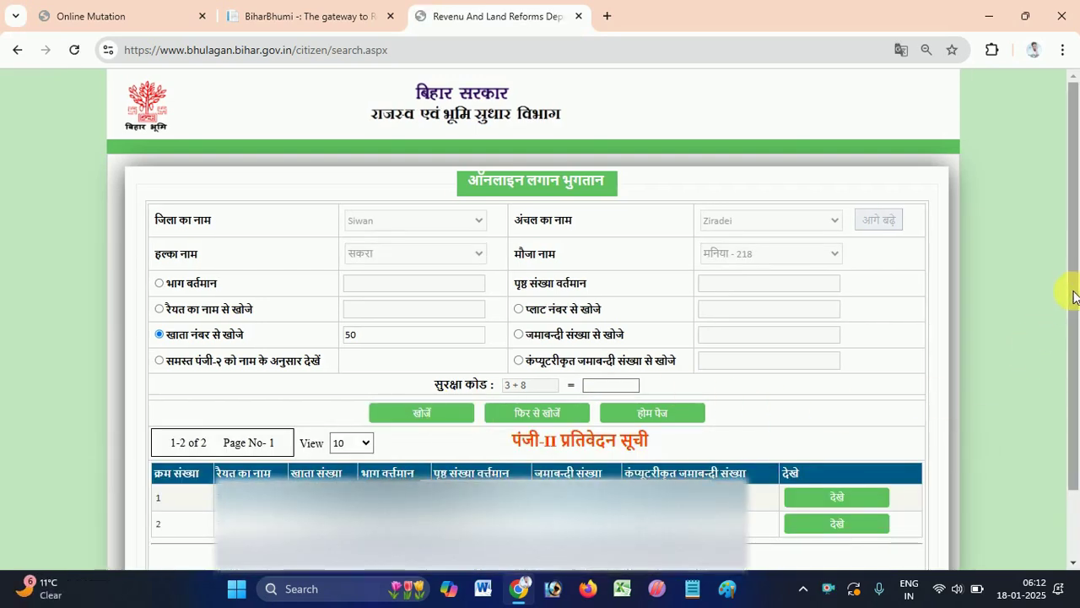
left_click_drag(1075, 295, 1076, 324)
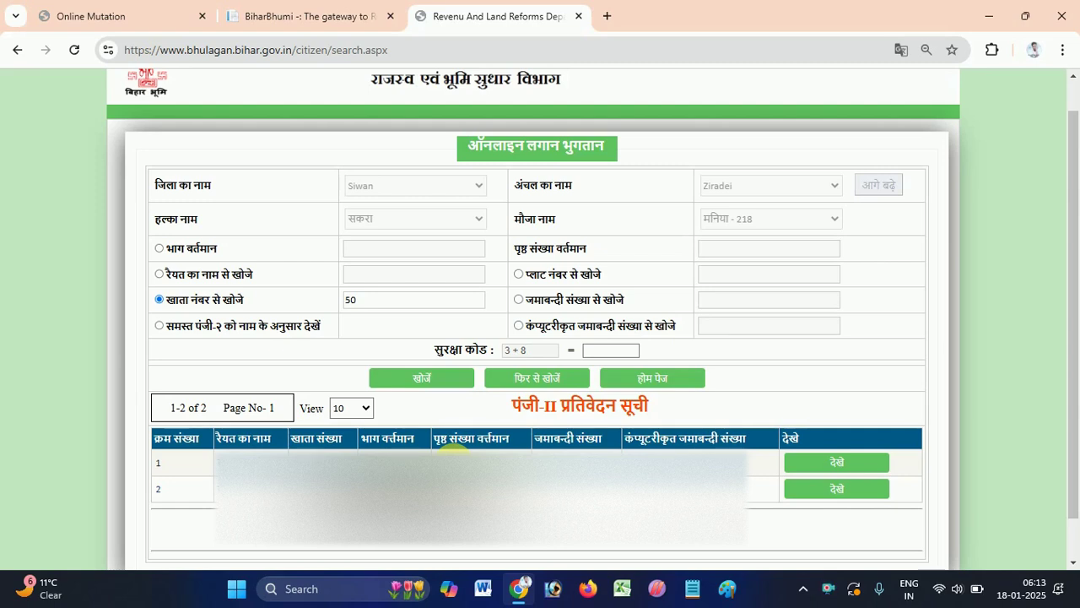
Back in Online Mutation, search the seller's jamabandi by volume and page 310 and select the row
left_click(60, 8)
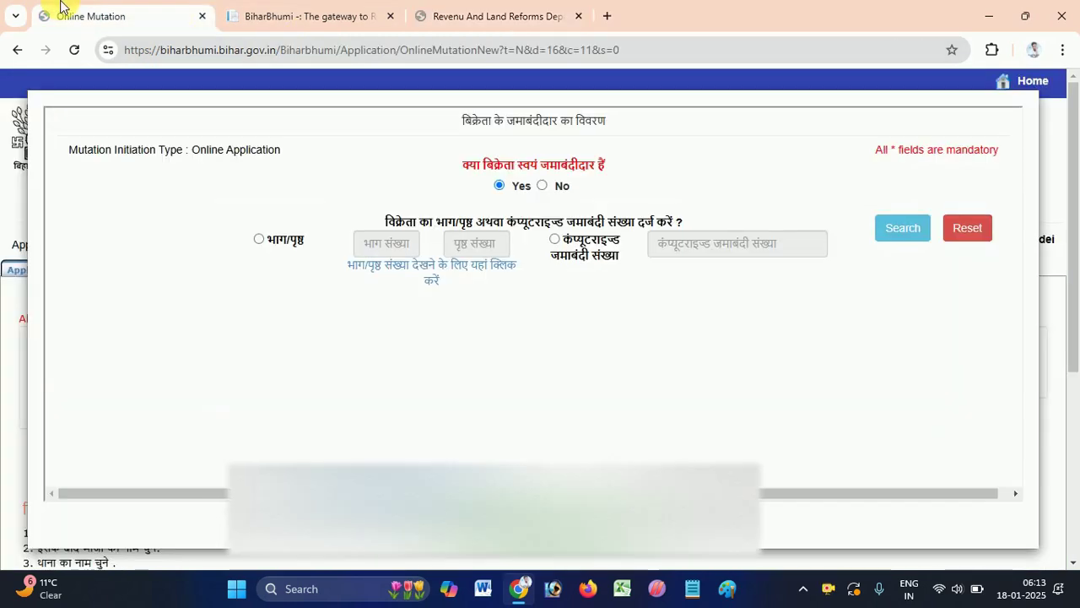
left_click(258, 240)
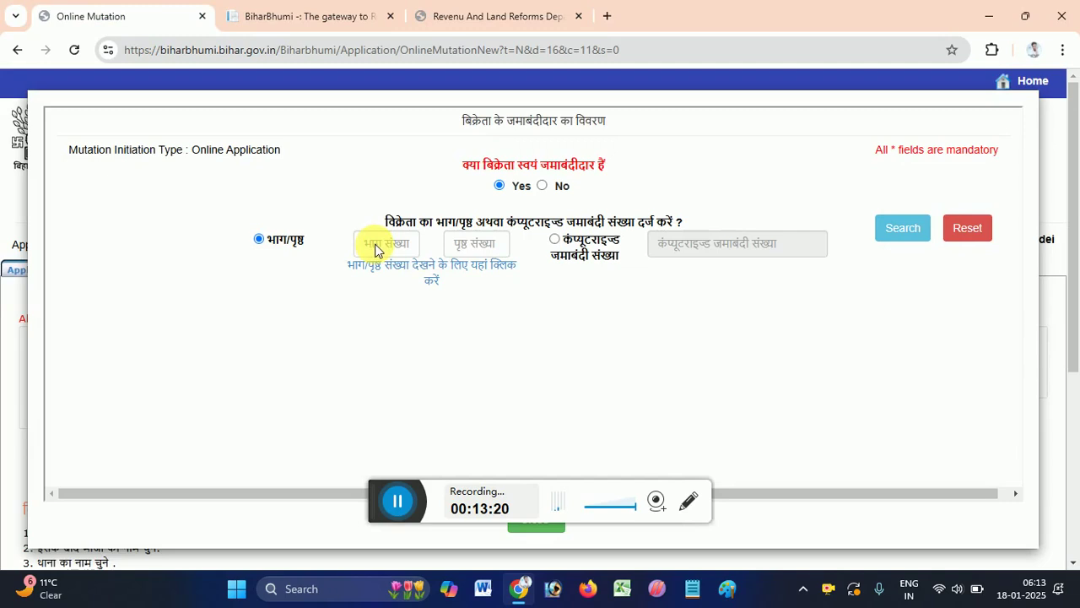
left_click(376, 249)
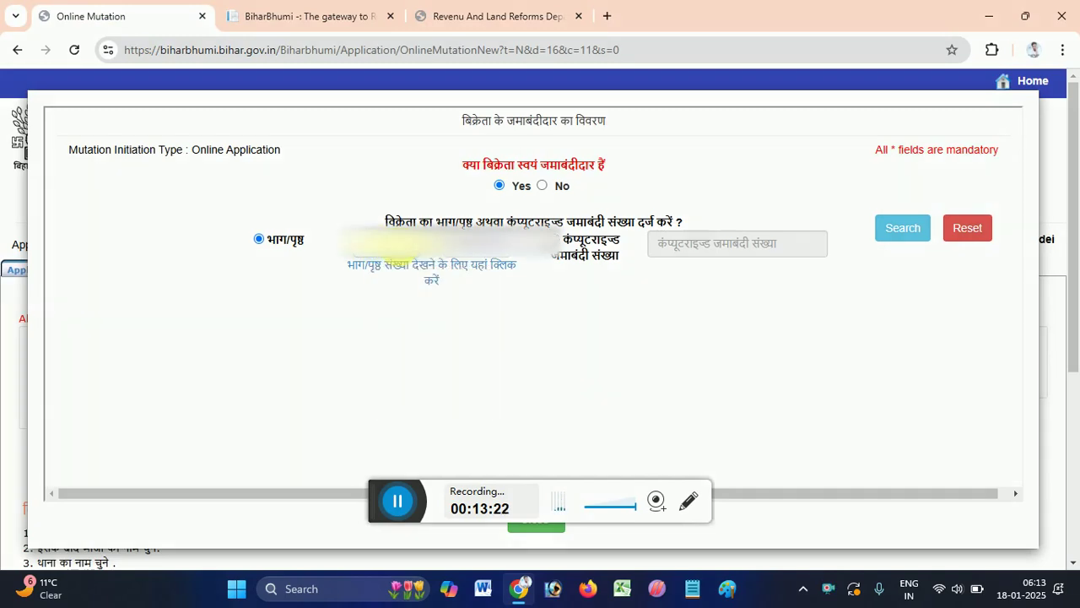
key("Tab")
type("310")
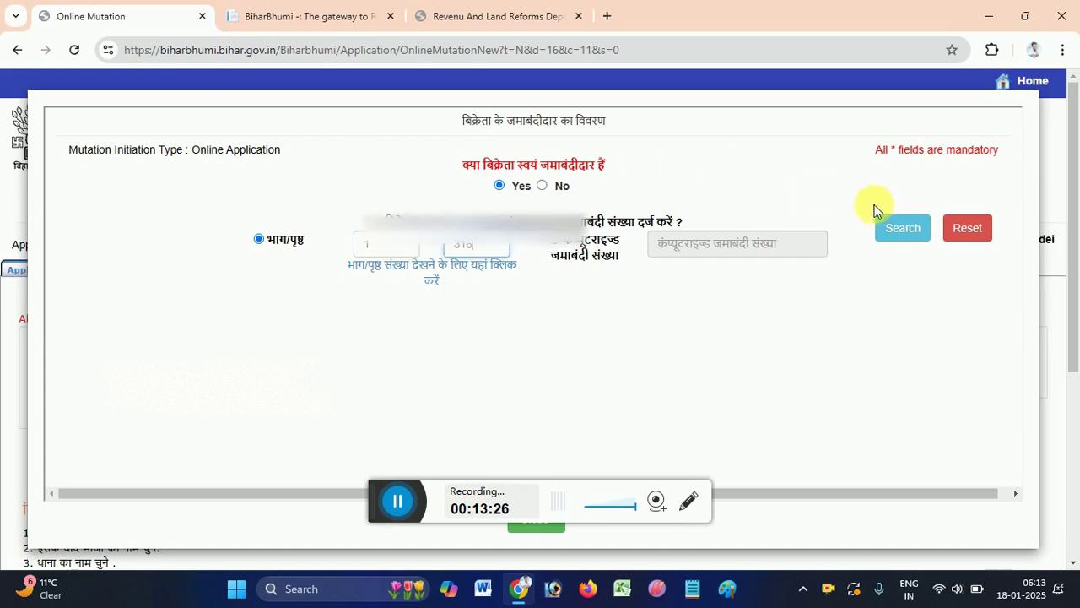
left_click(902, 229)
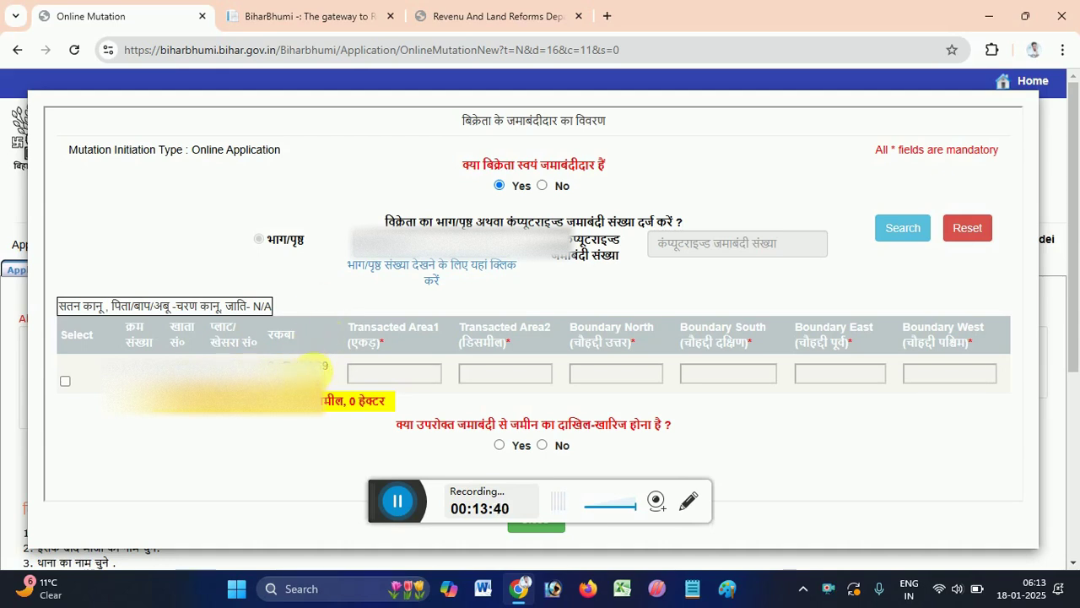
left_click(64, 381)
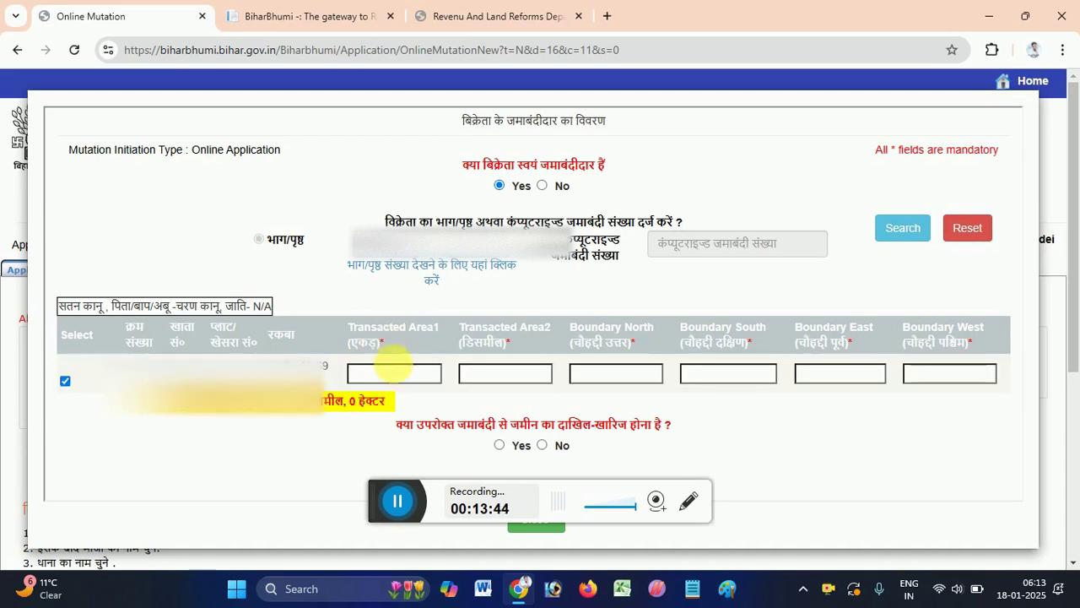
Enter a transacted area of 0 acre and 3.72 decimal for the seller's plot
left_click(395, 373)
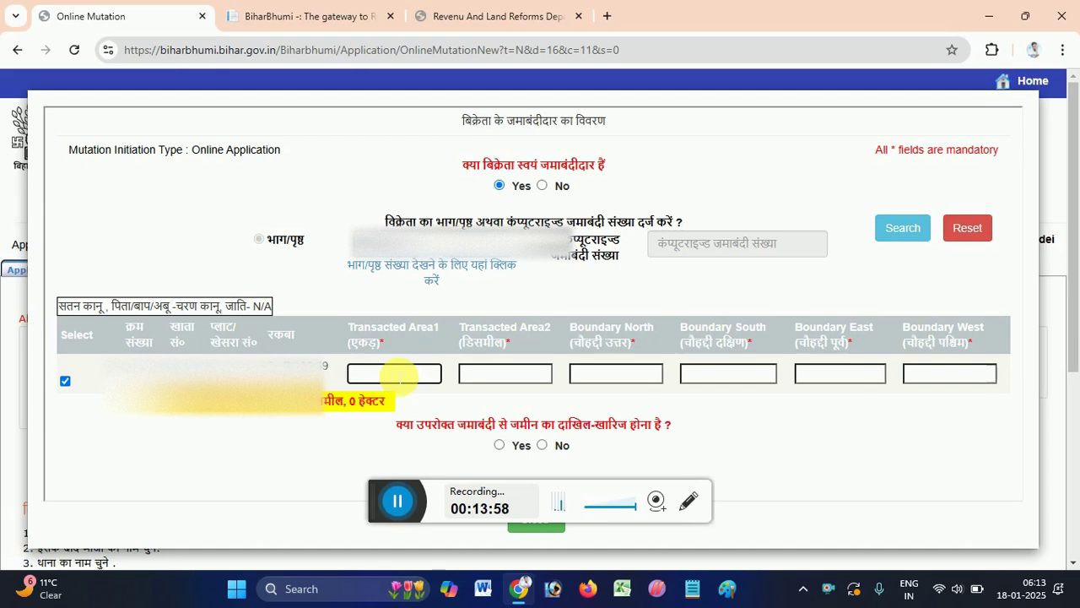
type("0")
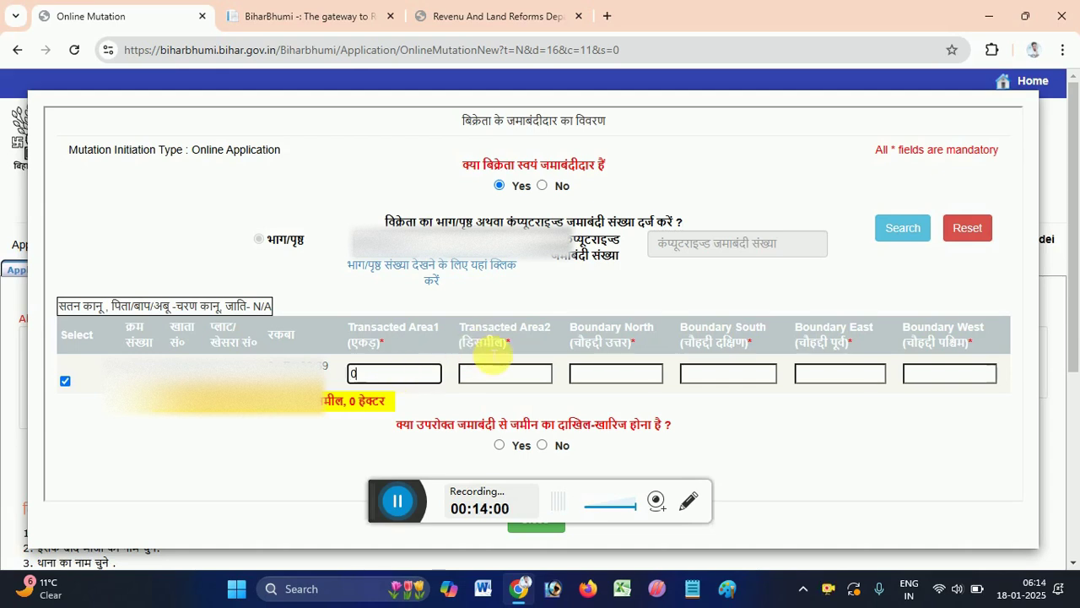
left_click(498, 381)
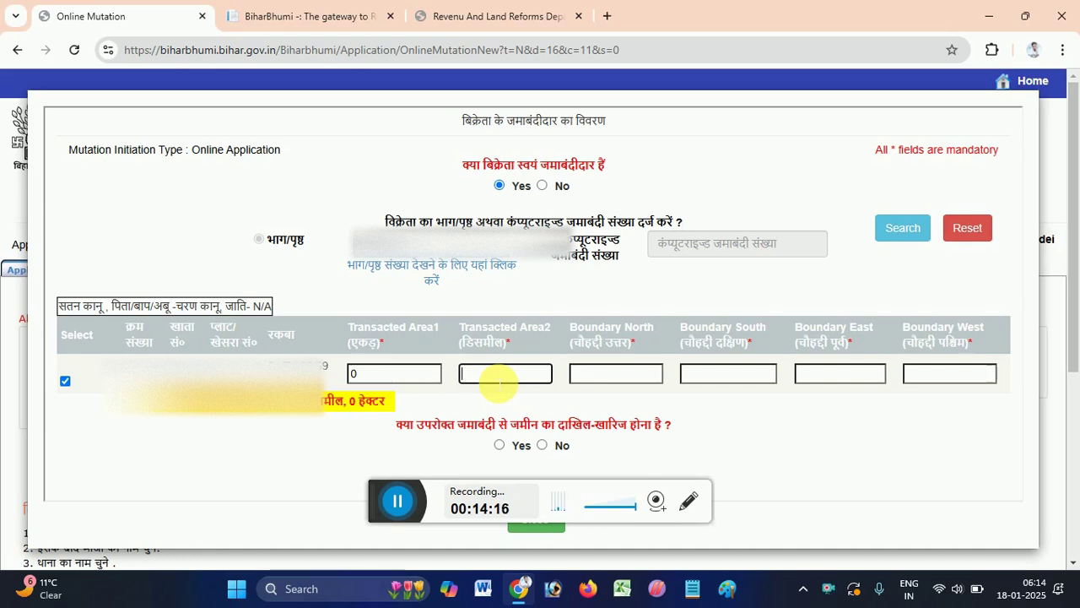
type("3.72")
Fill the boundaries A, B, C, D and answer Yes to mutation from this jamabandi
left_click(604, 382)
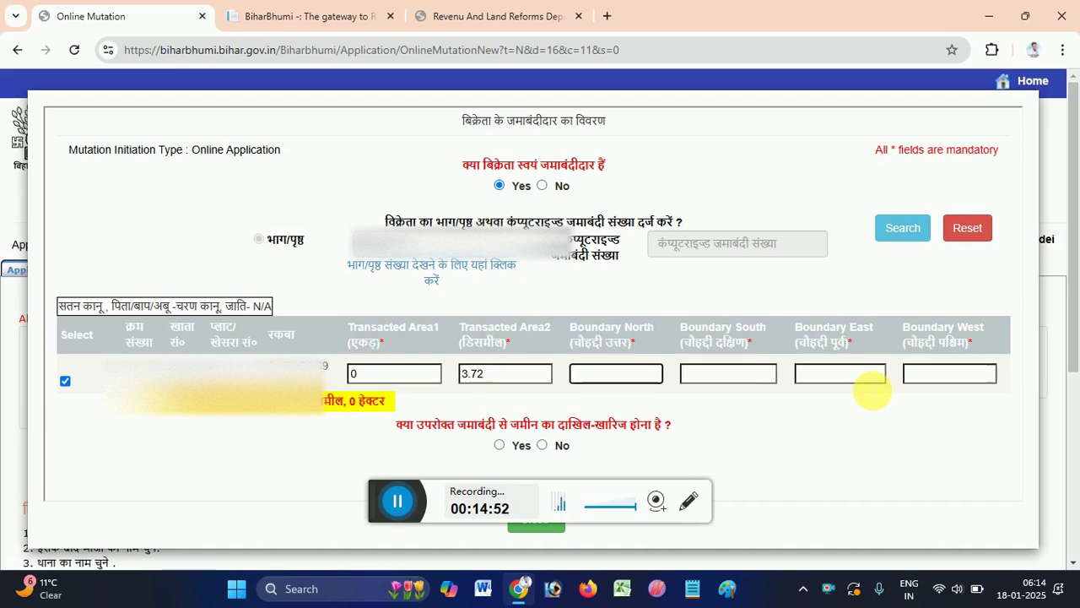
type("A")
key("Tab")
type("B")
key("Tab")
type("C")
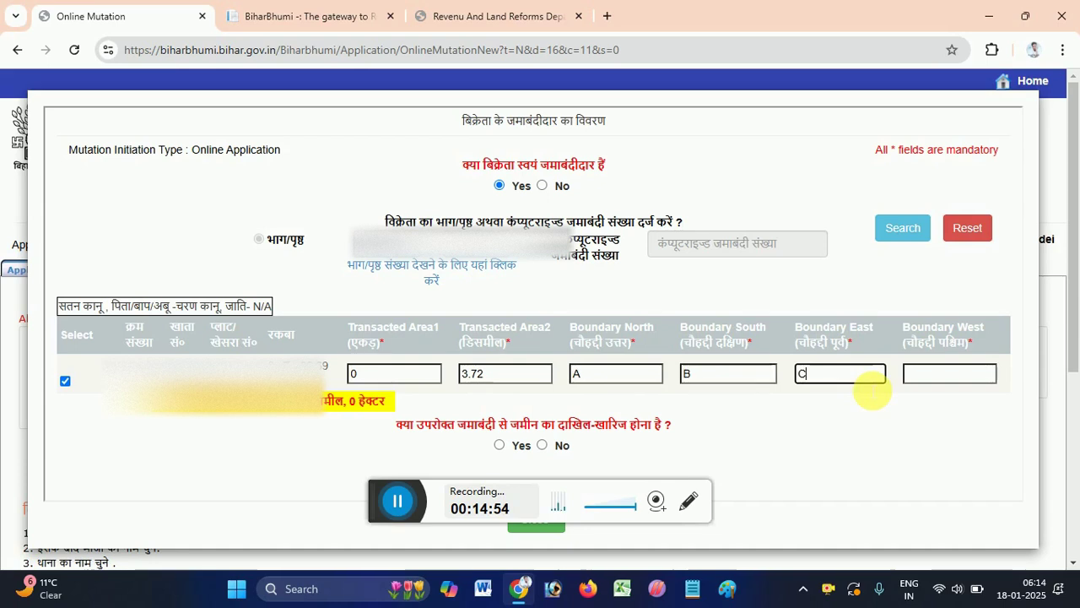
key("Tab")
type("D")
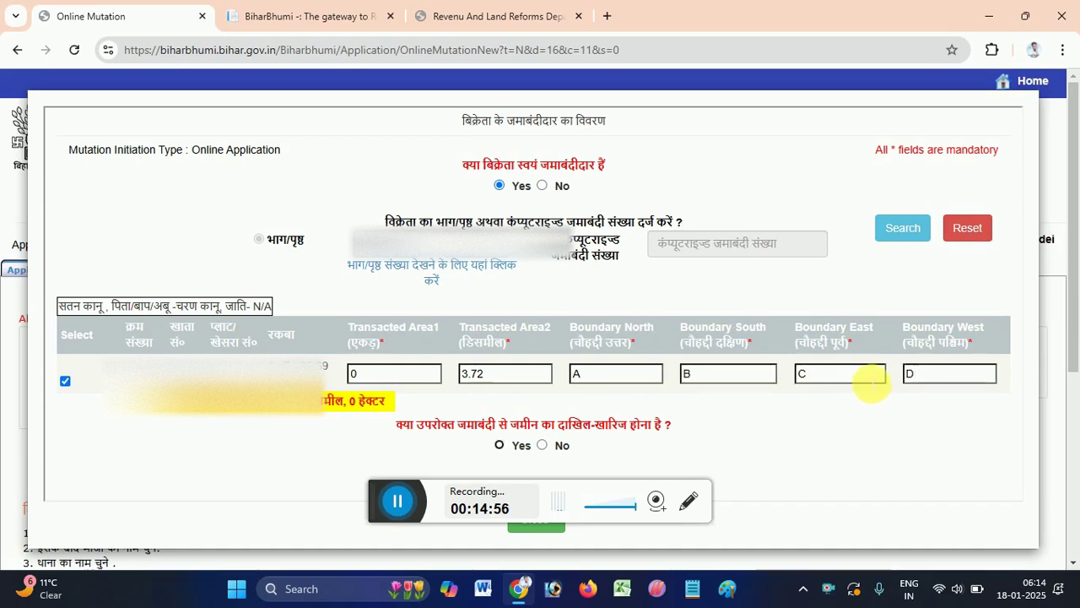
left_click(499, 444)
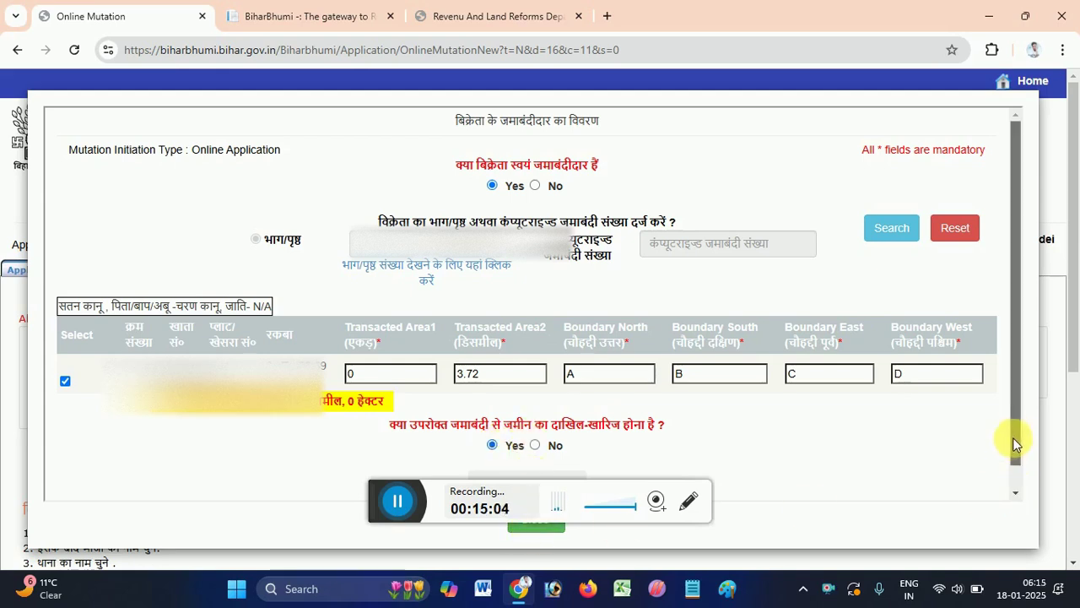
Submit the plot details, then reopen Add Plot Details with the seller as jamabandi holder
left_click(546, 532)
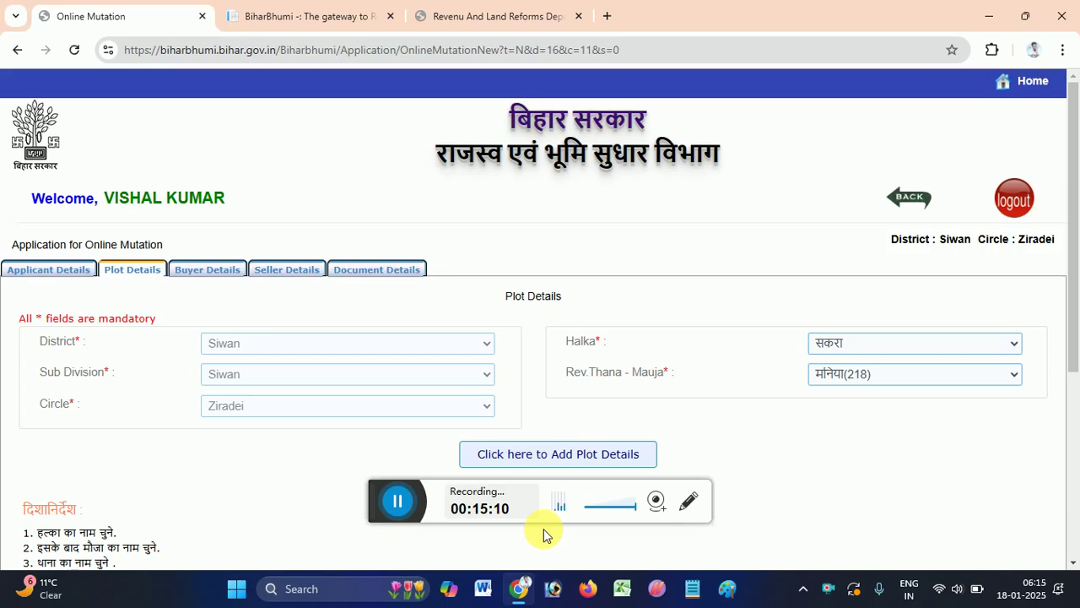
scroll(675, 421, "down", 1)
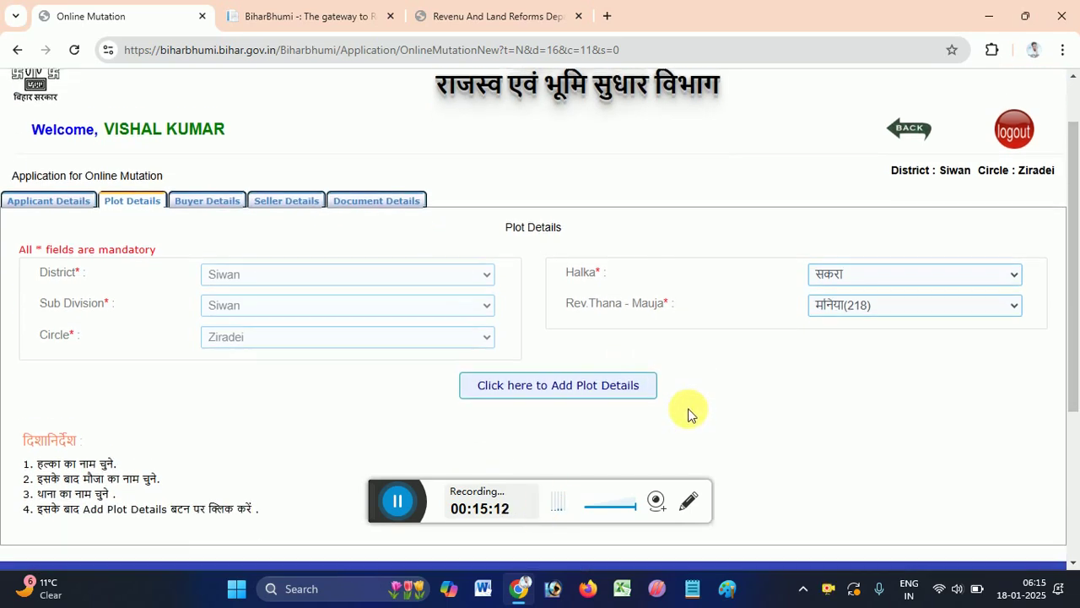
left_click(568, 386)
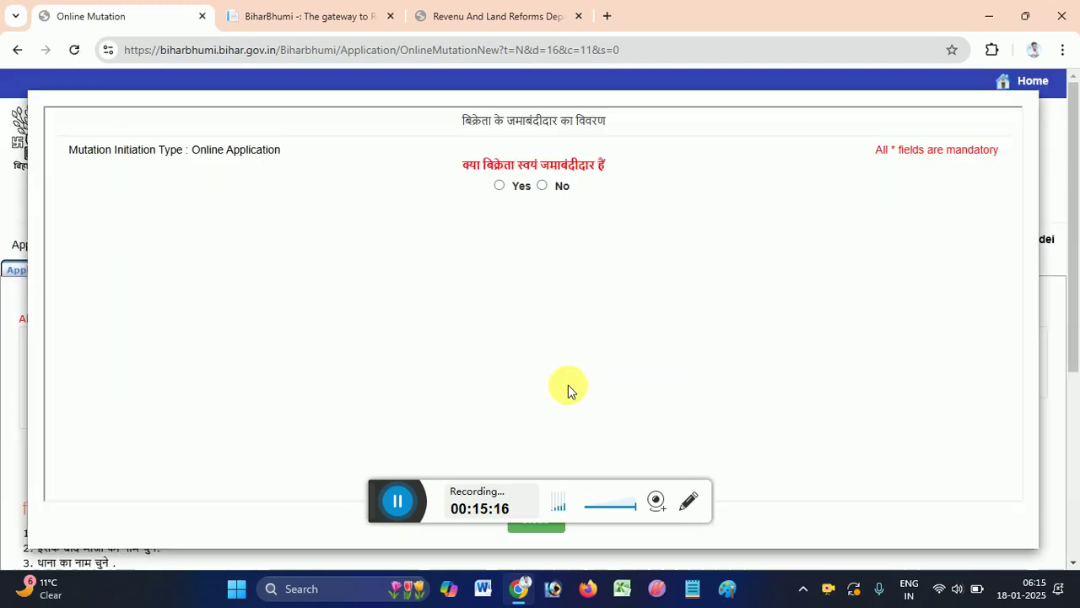
left_click(498, 185)
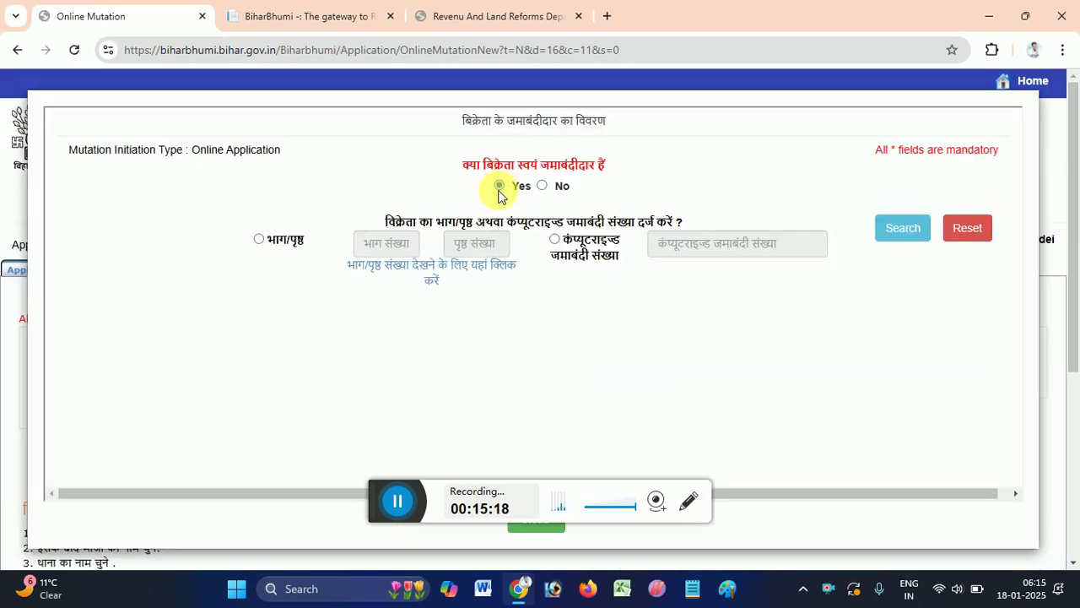
Search the seller's jamabandi by भाग/पृष्ठ with part 1 and page 31
left_click(259, 239)
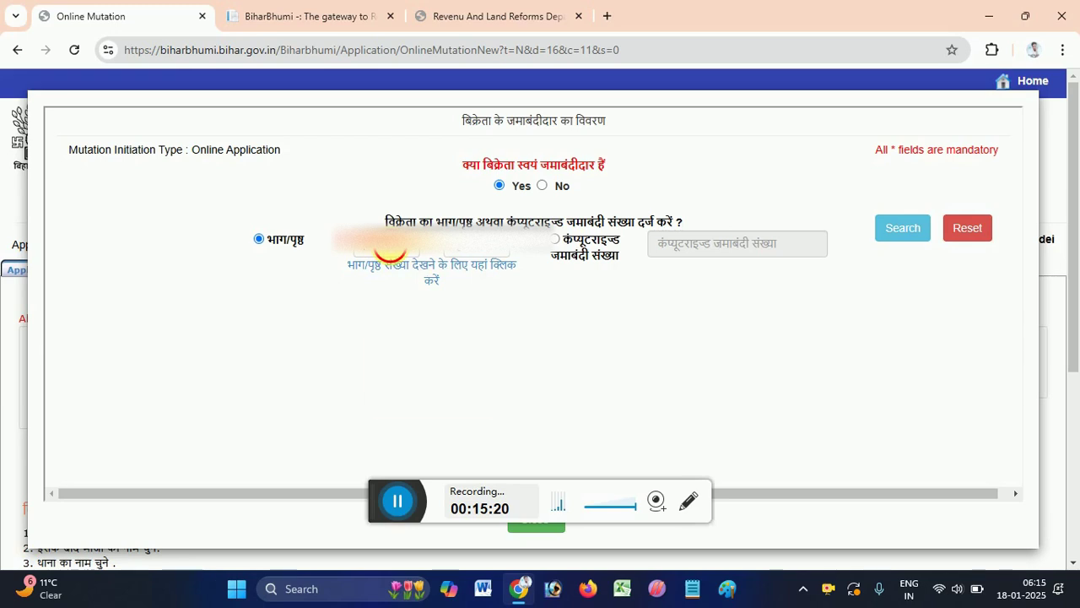
left_click(386, 245)
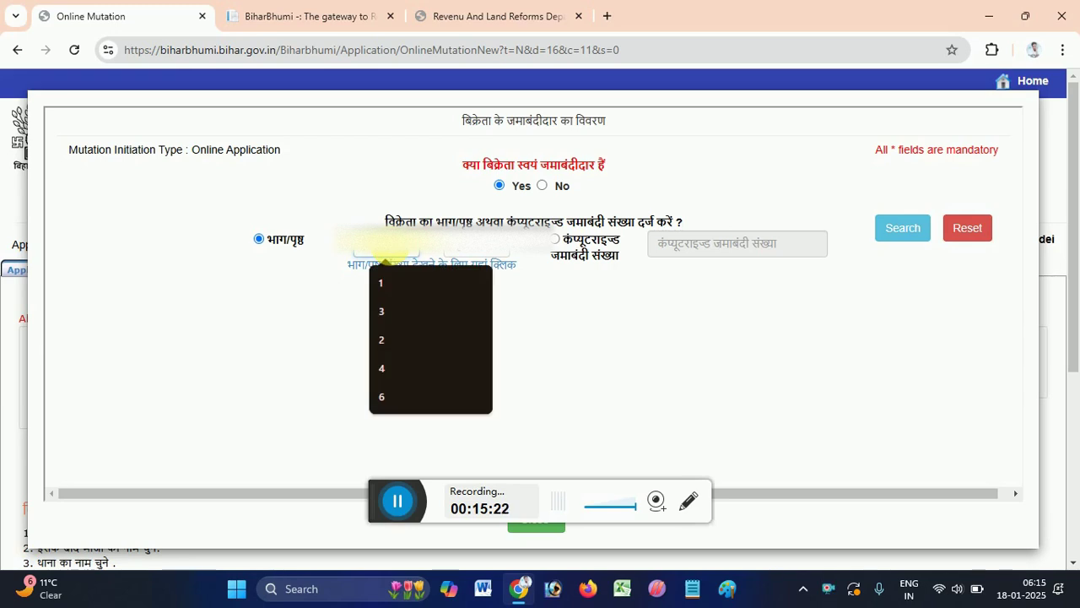
left_click(385, 250)
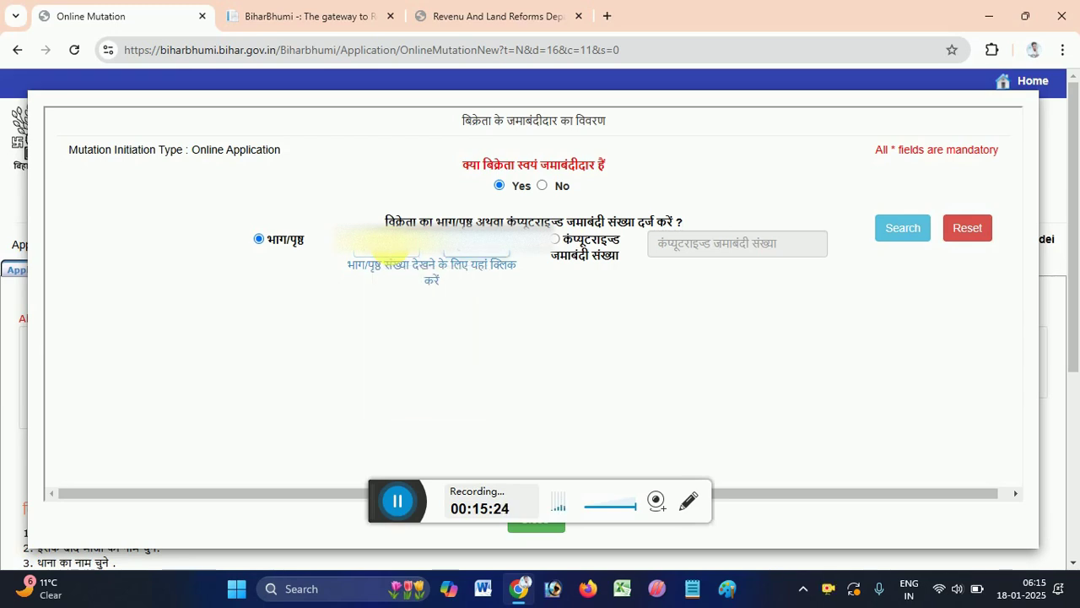
left_click(477, 244)
type("31")
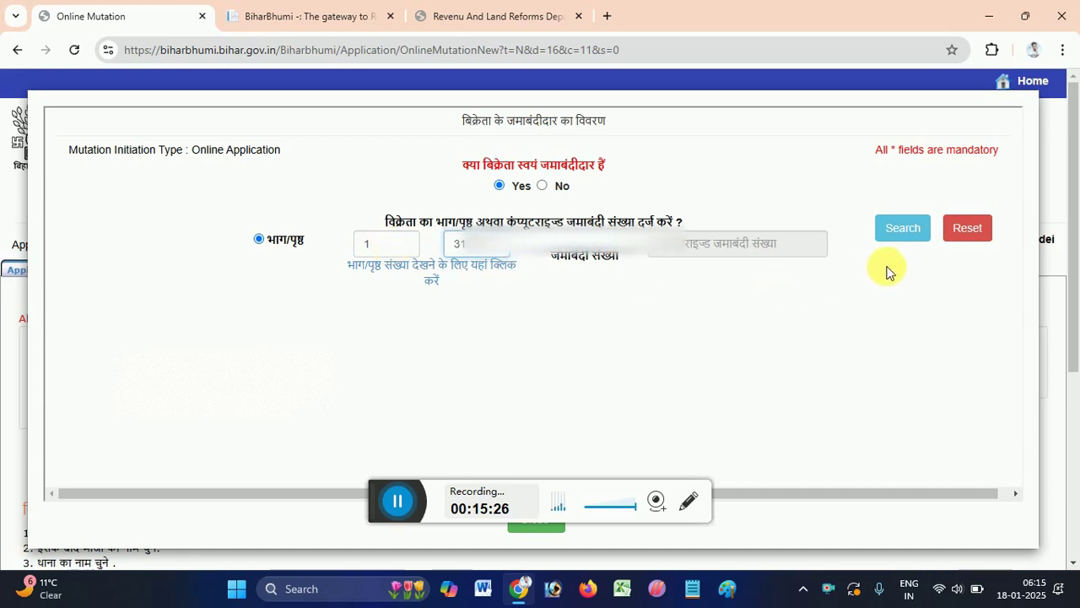
left_click(907, 232)
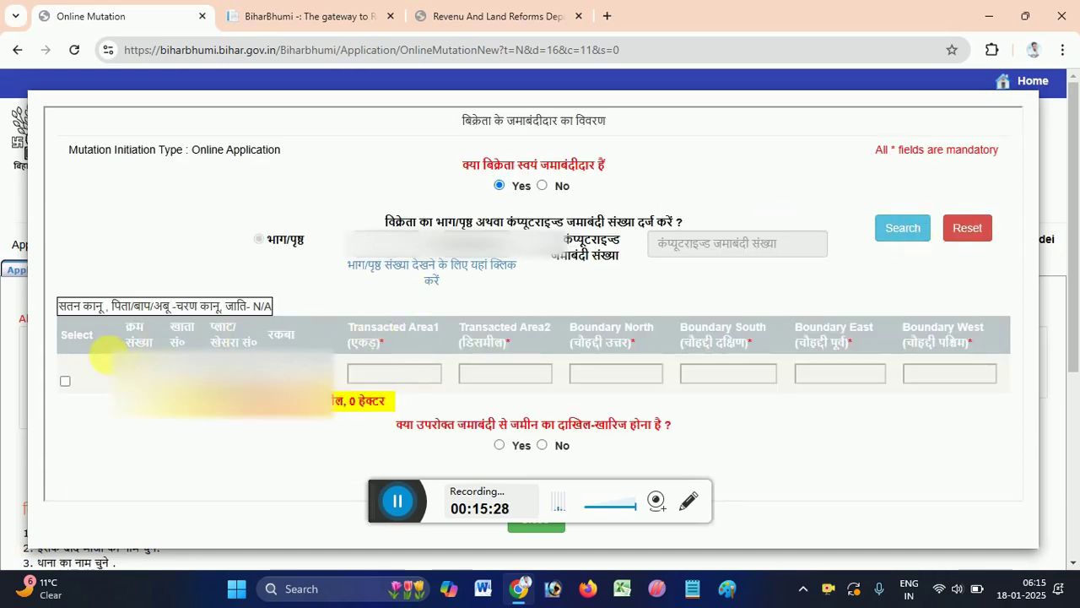
Tick the seller's holding row and enter 0 acre and 3.72 decimal as transacted area
left_click(65, 381)
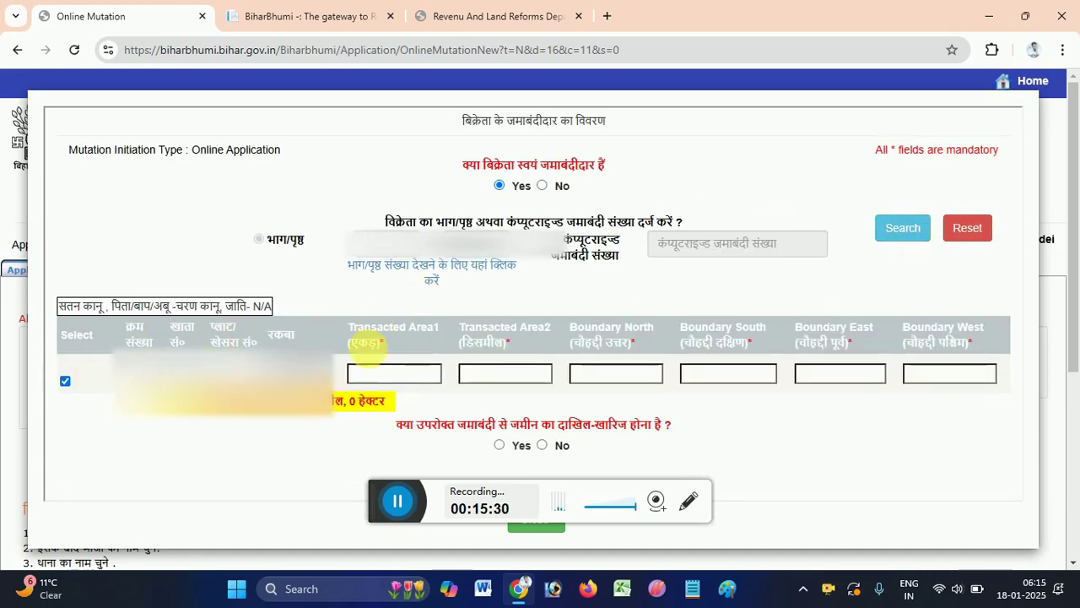
left_click(393, 372)
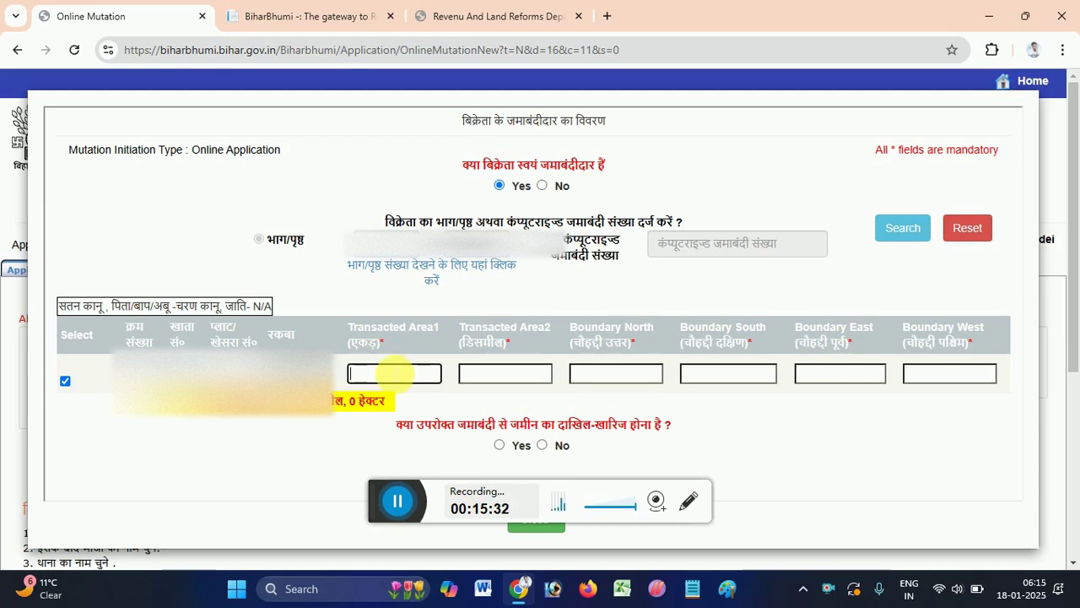
type("0")
key("Tab")
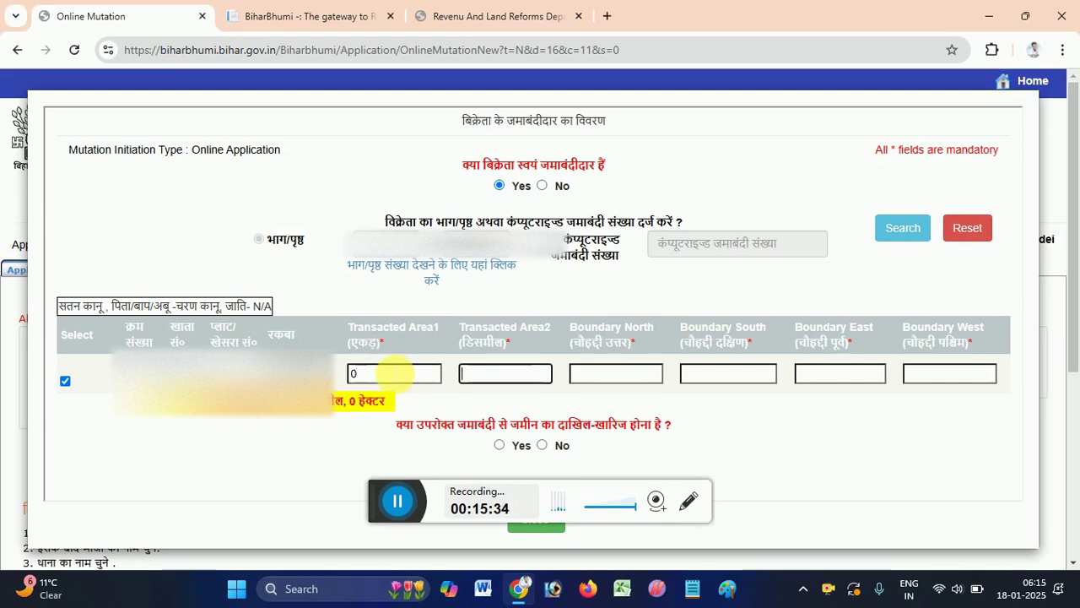
type("3.72")
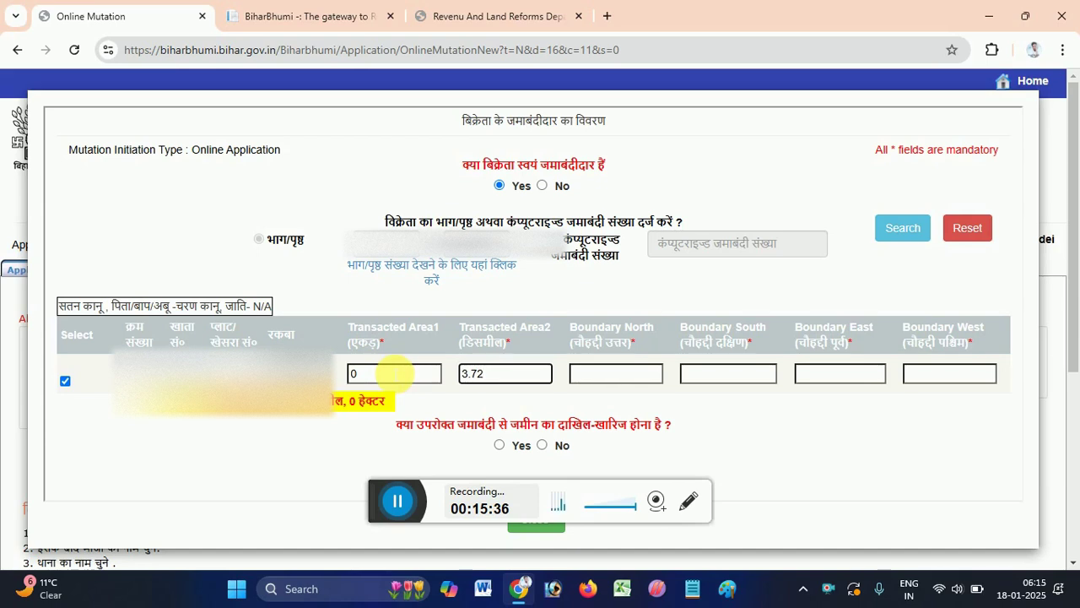
Enter boundaries A, B, C, D, answer Yes to mutation, and Save & Next
key("Tab")
type("A")
key("Tab")
type("B")
key("Tab")
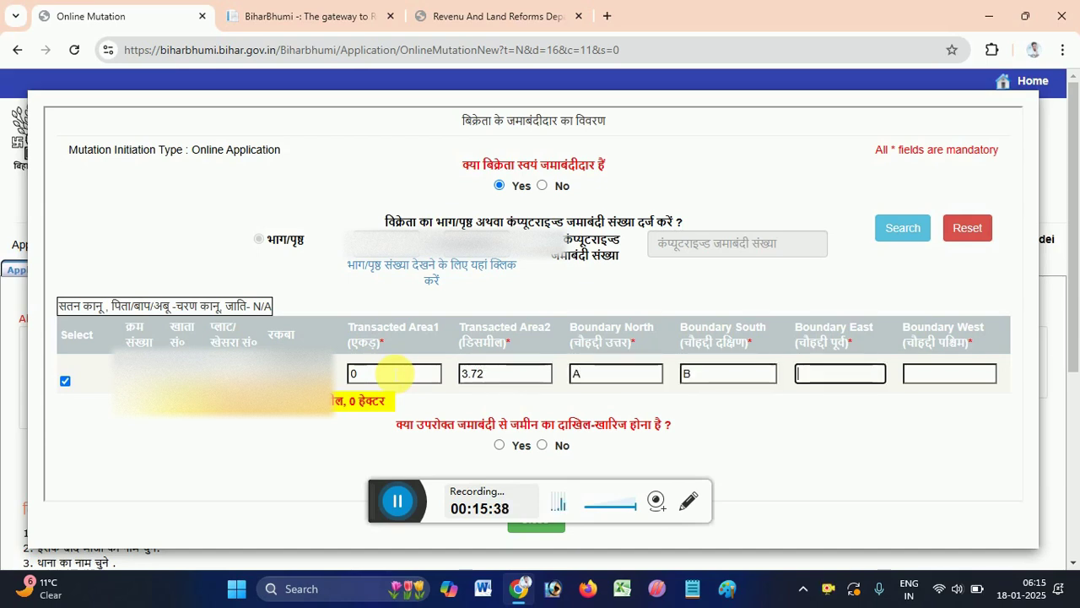
type("V")
key("BackSpace")
type("C")
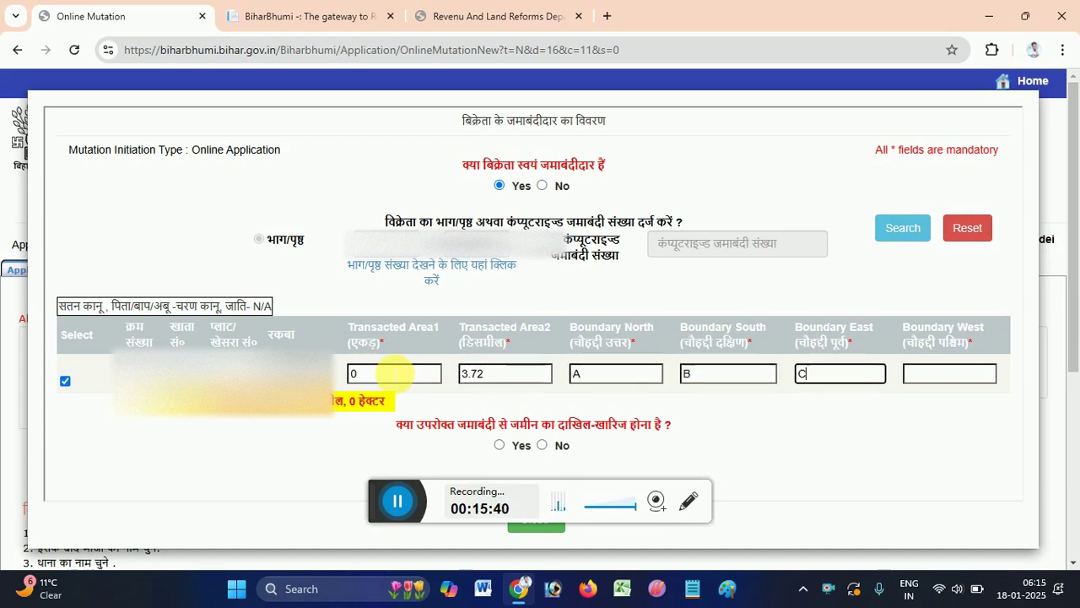
key("Tab")
type("D")
key("Tab")
left_click(498, 445)
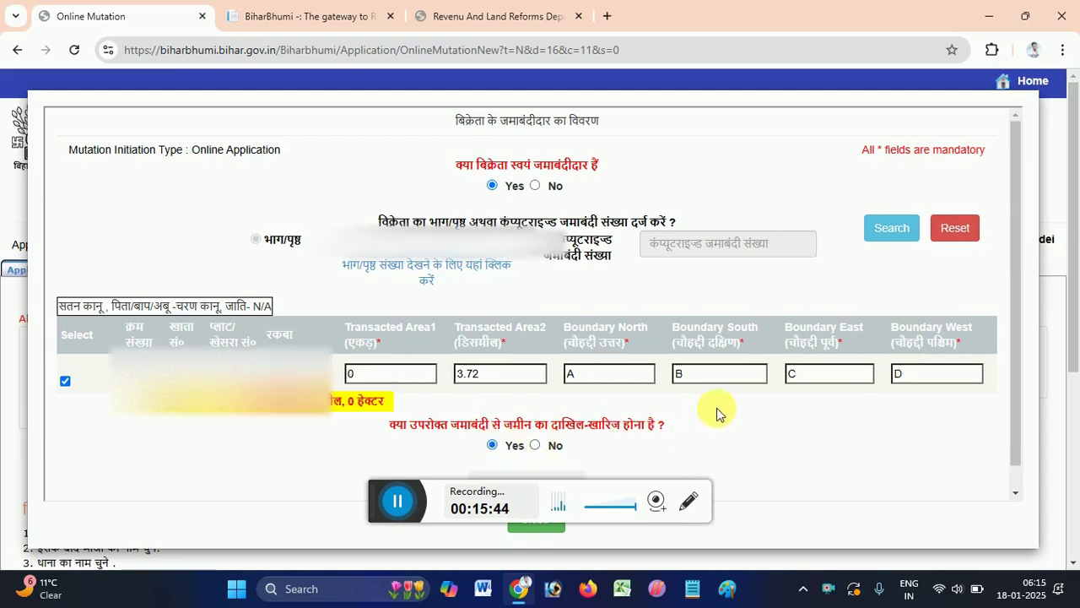
scroll(716, 414, "down", 2)
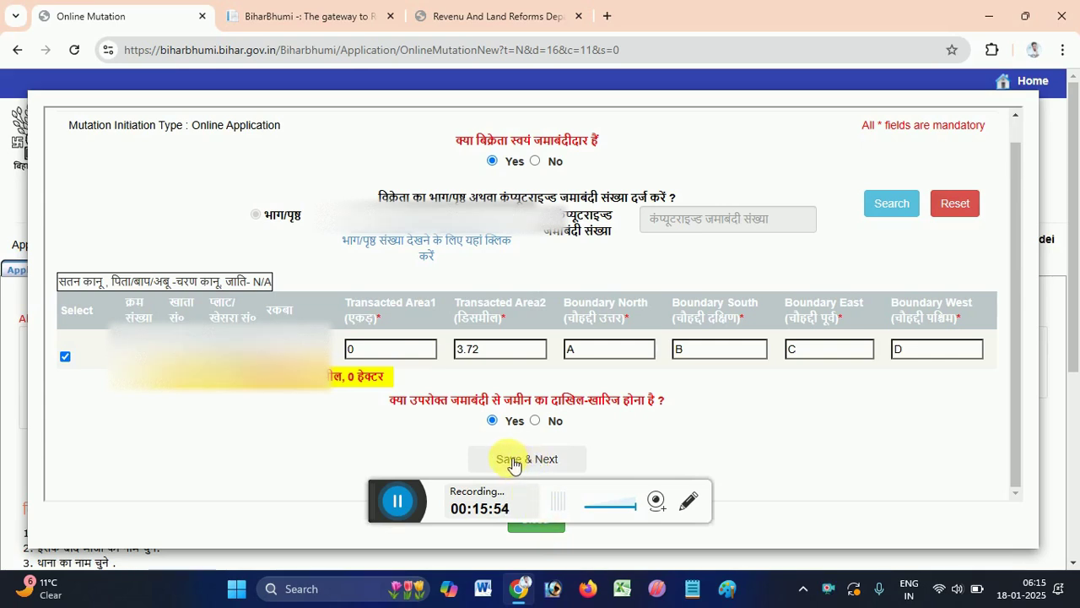
left_click(523, 457)
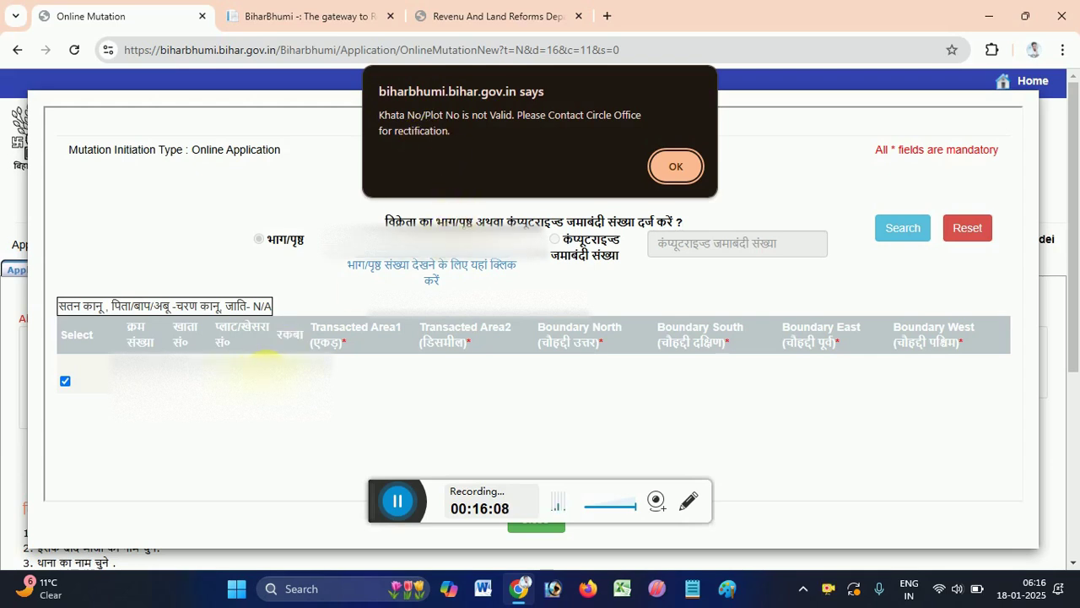
Dismiss the invalid Khata/Plot alert, submit the plot details form, and switch to the Bhu-Lagaan tab
left_click(678, 171)
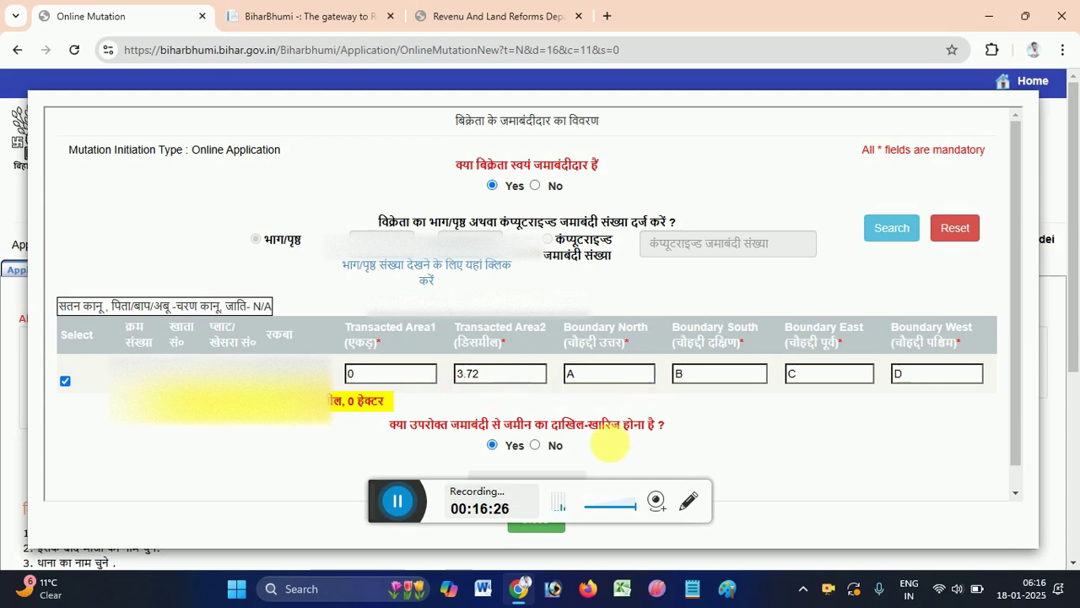
left_click(543, 535)
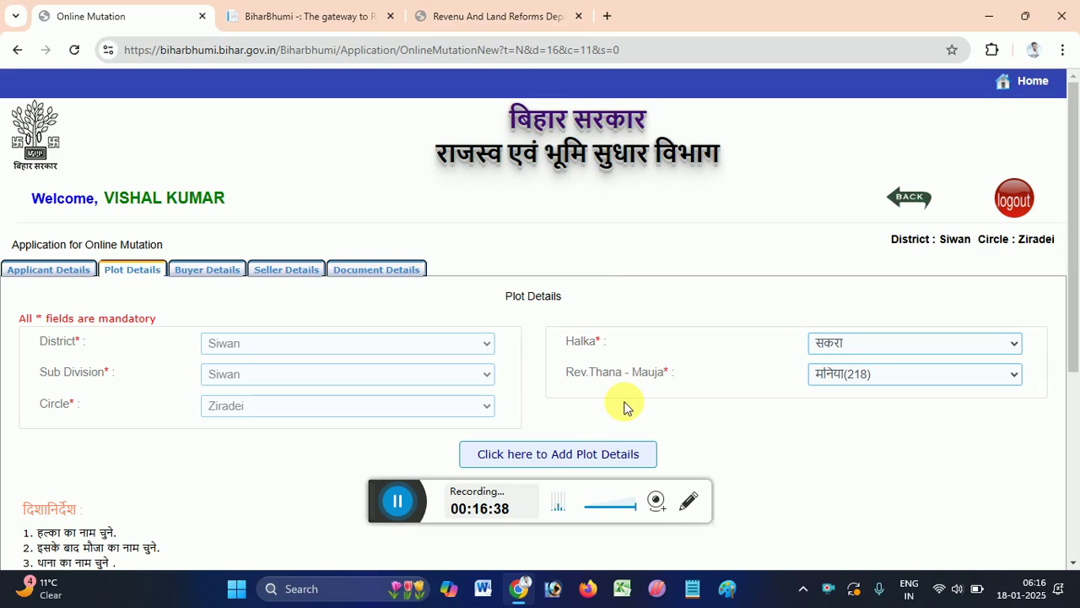
left_click(483, 16)
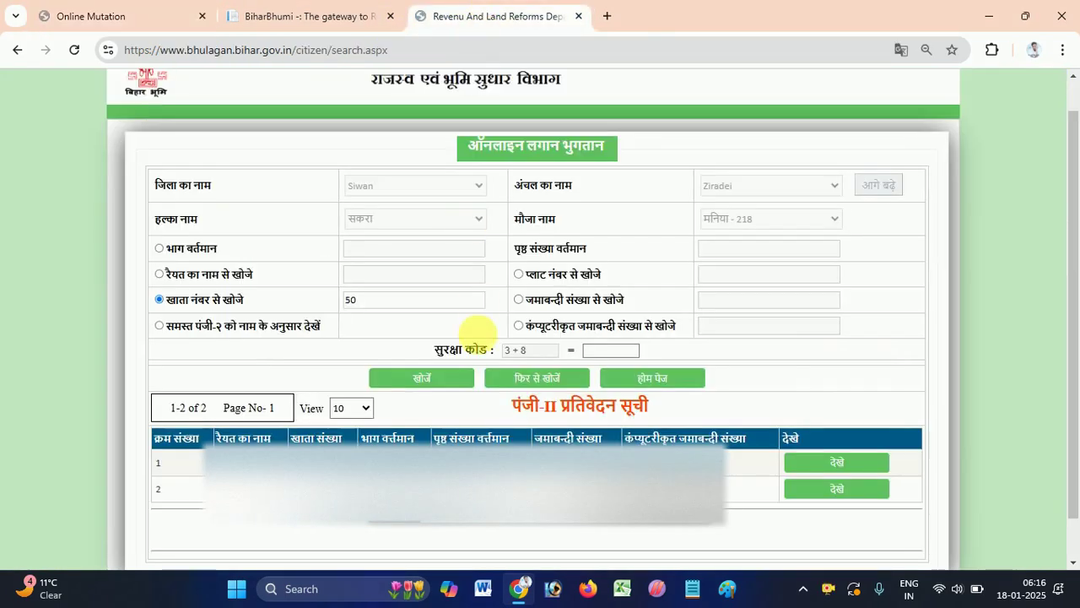
Review the khata 50 Register-II results, then return to the Online Mutation tab
scroll(579, 357, "down", 1)
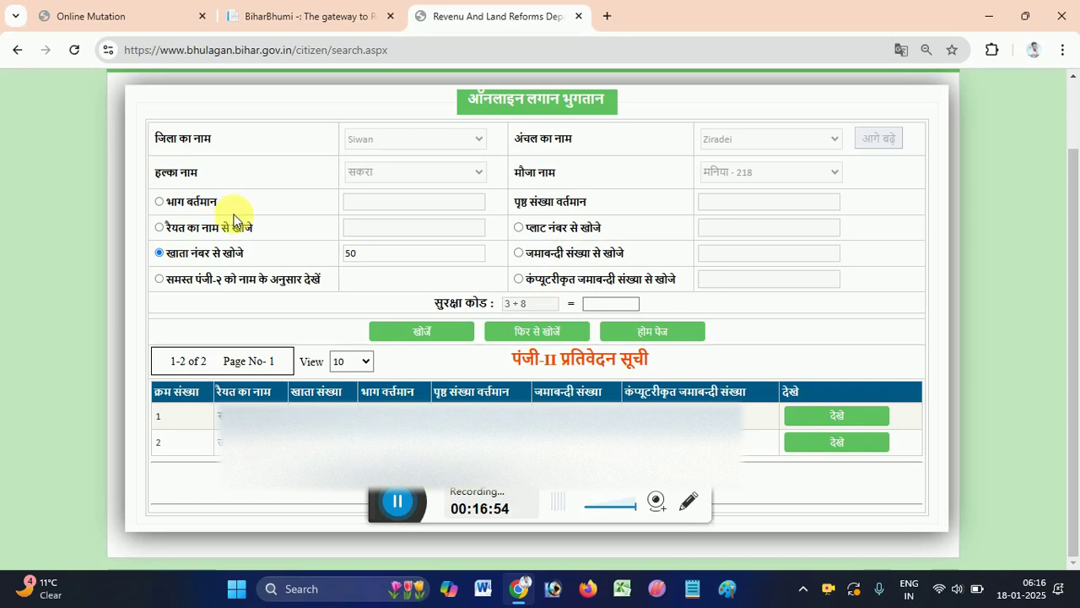
left_click(95, 10)
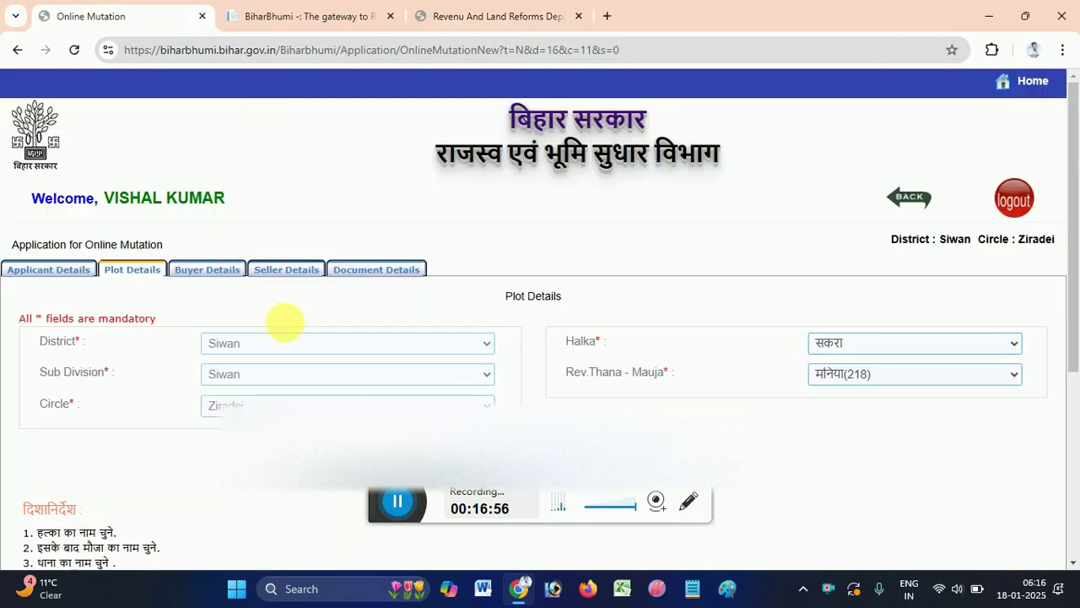
Reopen Add Plot Details with Yes, choose volume/page lookup and enter page 191
left_click(601, 455)
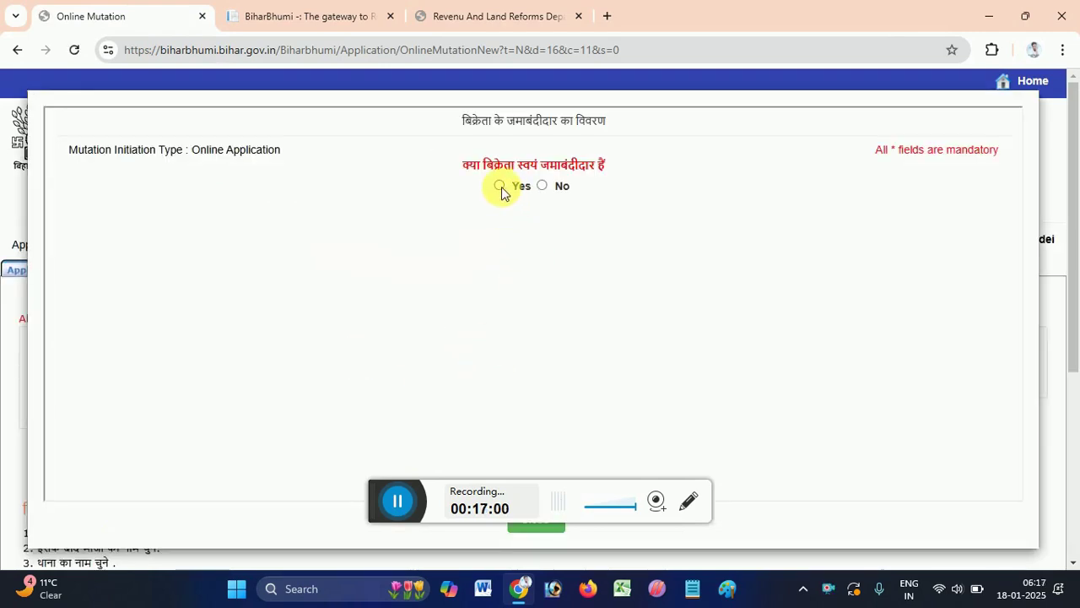
left_click(500, 185)
left_click(259, 238)
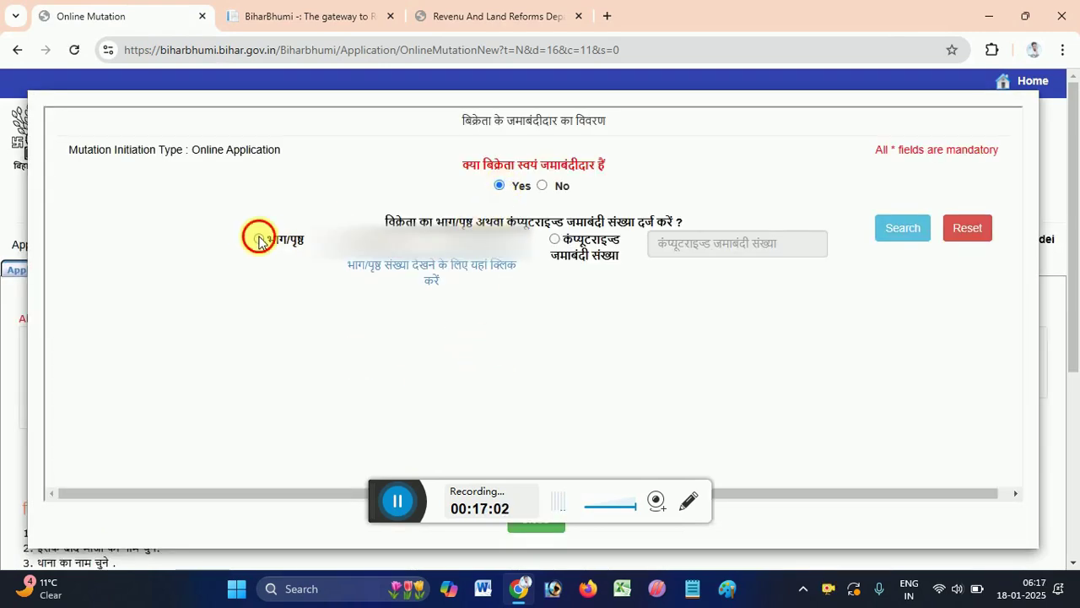
left_click(403, 264)
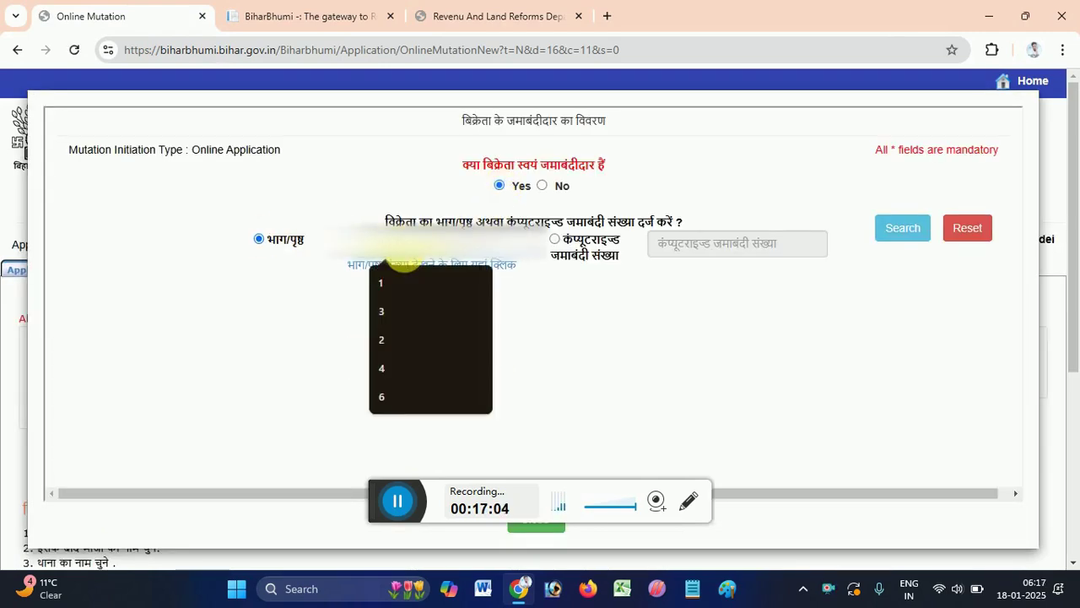
left_click(401, 264)
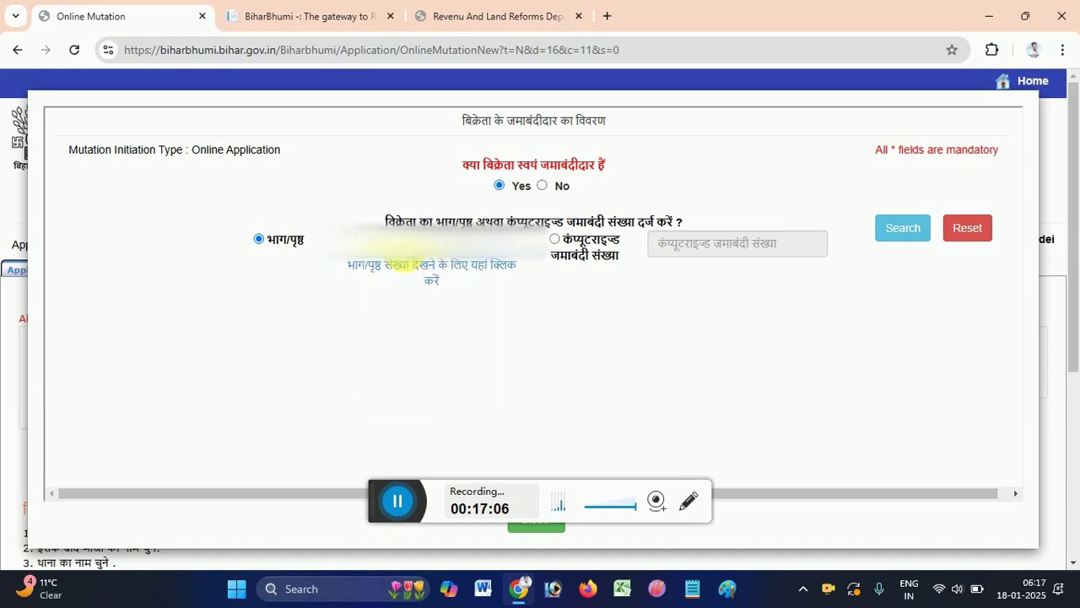
key("Tab")
type("191")
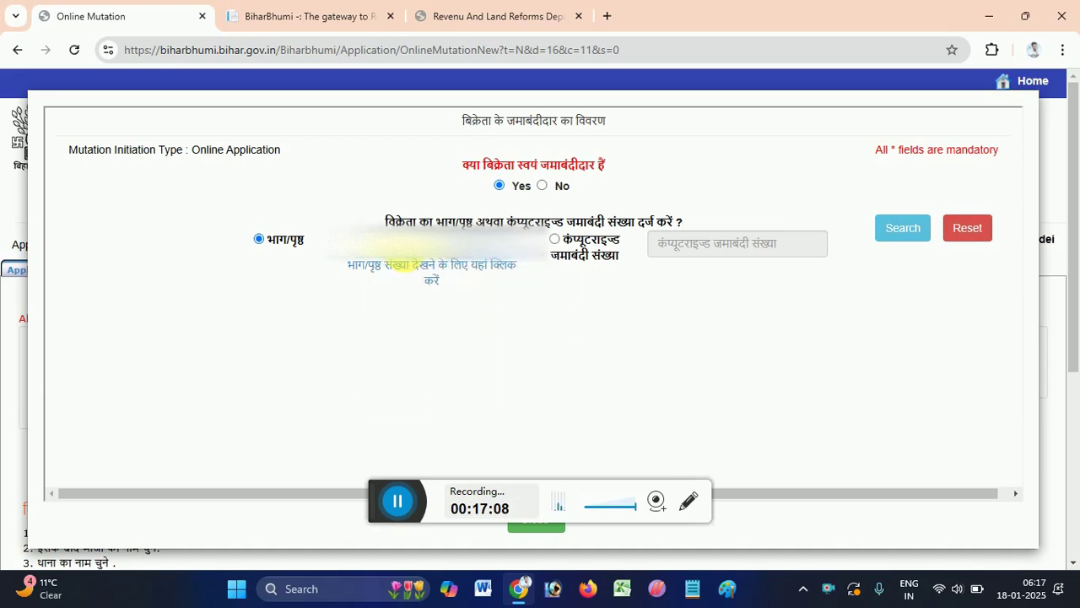
Look up the seller's jamabandi, tick the plot row and enter area 0 acres, 3.72 decimals
left_click(903, 228)
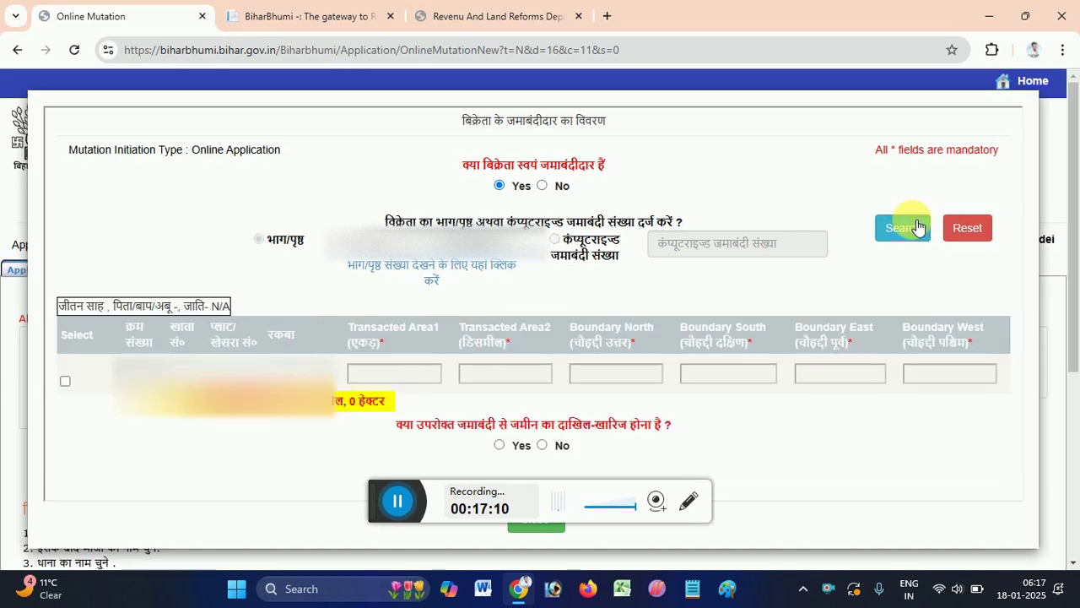
left_click(65, 380)
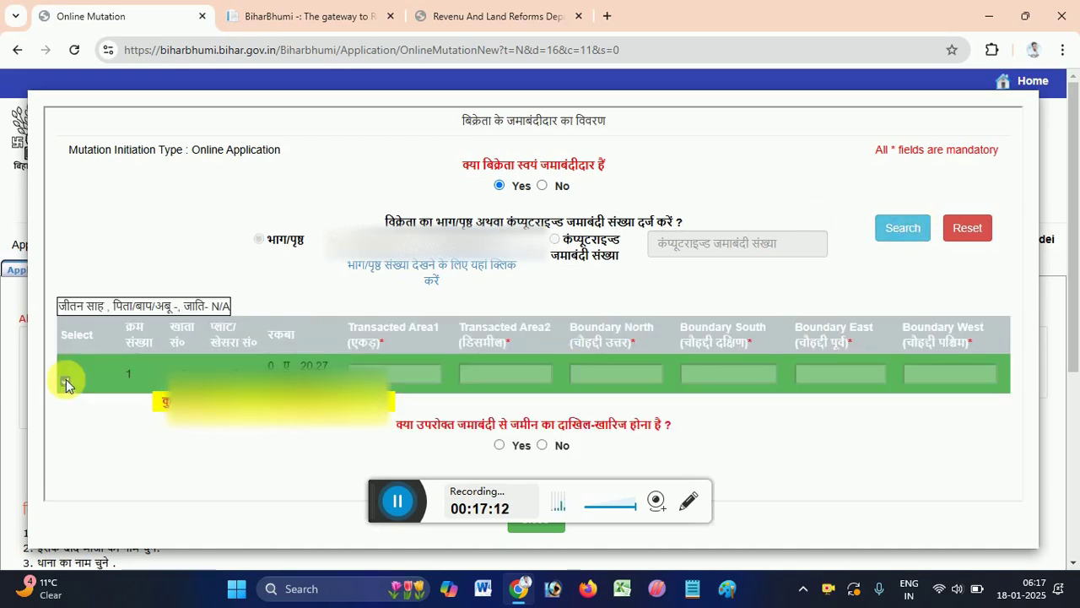
left_click(376, 371)
type("0")
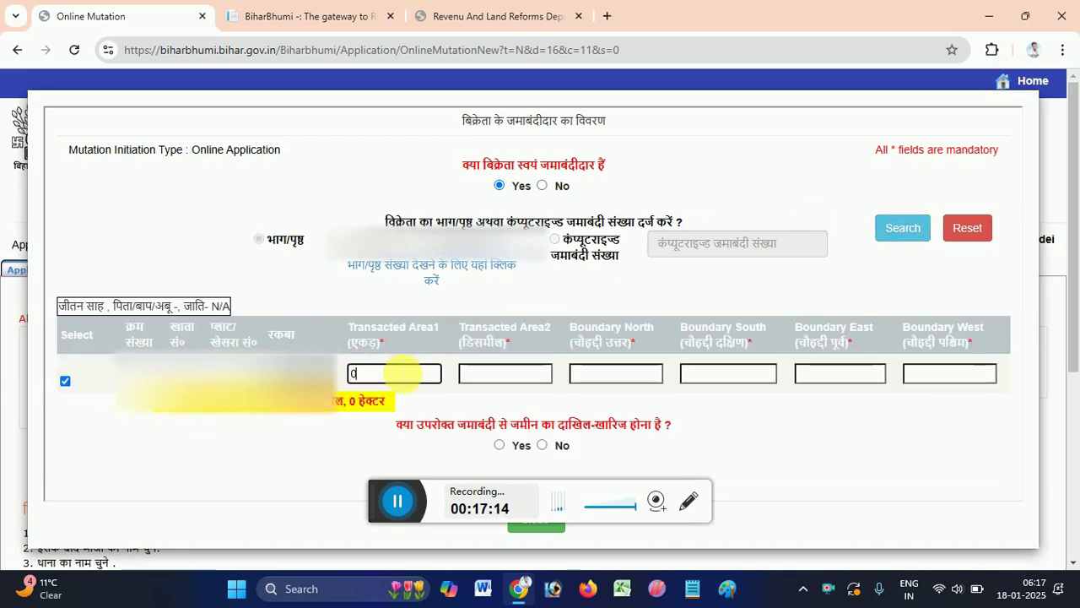
key("Tab")
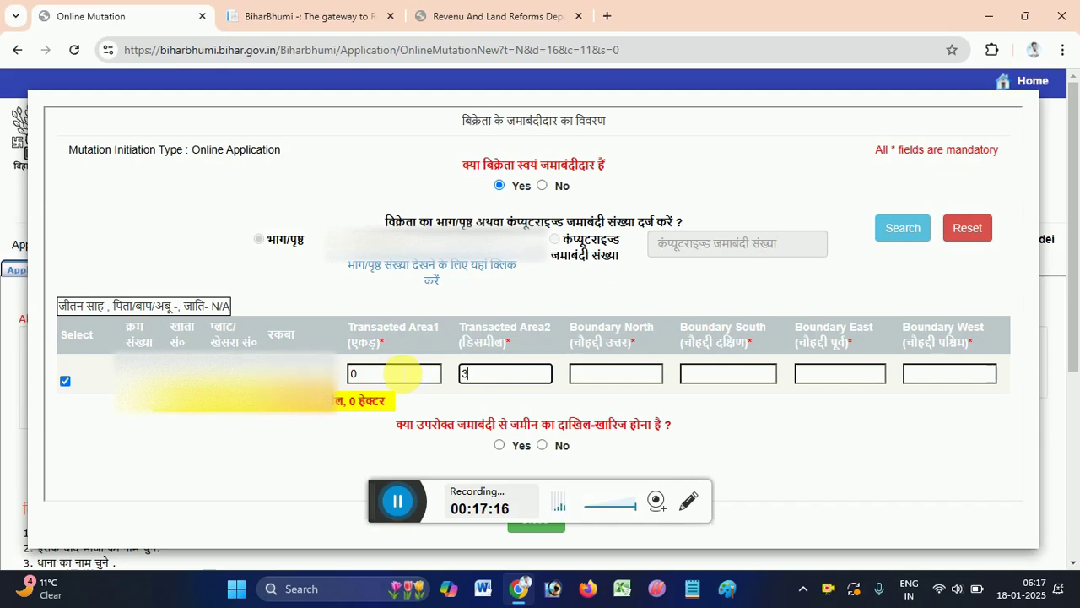
type("3.72")
Fill boundaries A, B, C, D, answer Yes to mutation, and save the plot row
key("Tab")
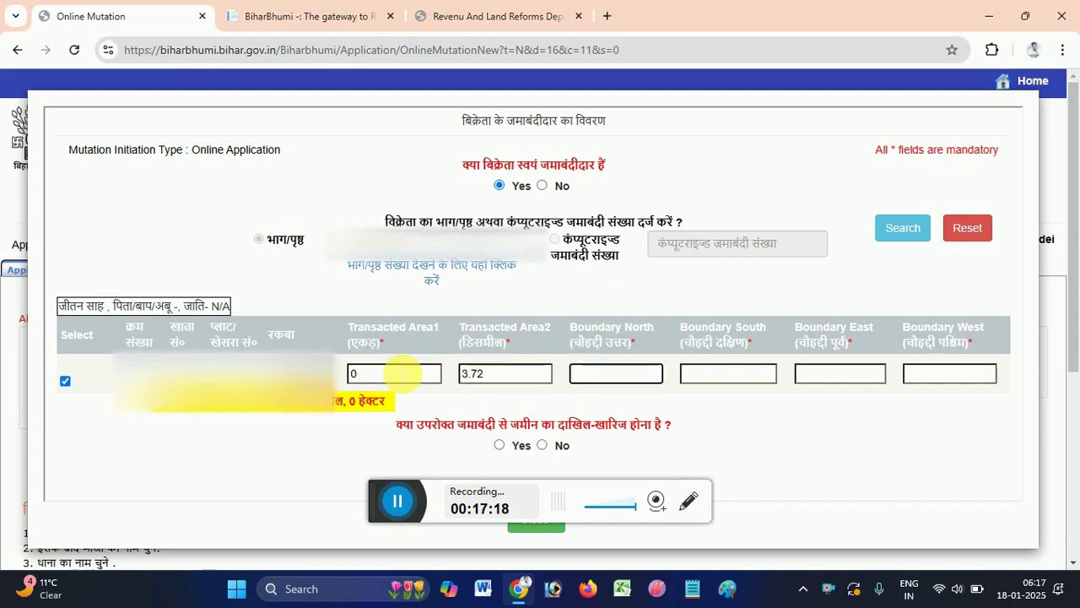
type("A")
key("Tab")
type("B")
key("Tab")
type("C")
key("Tab")
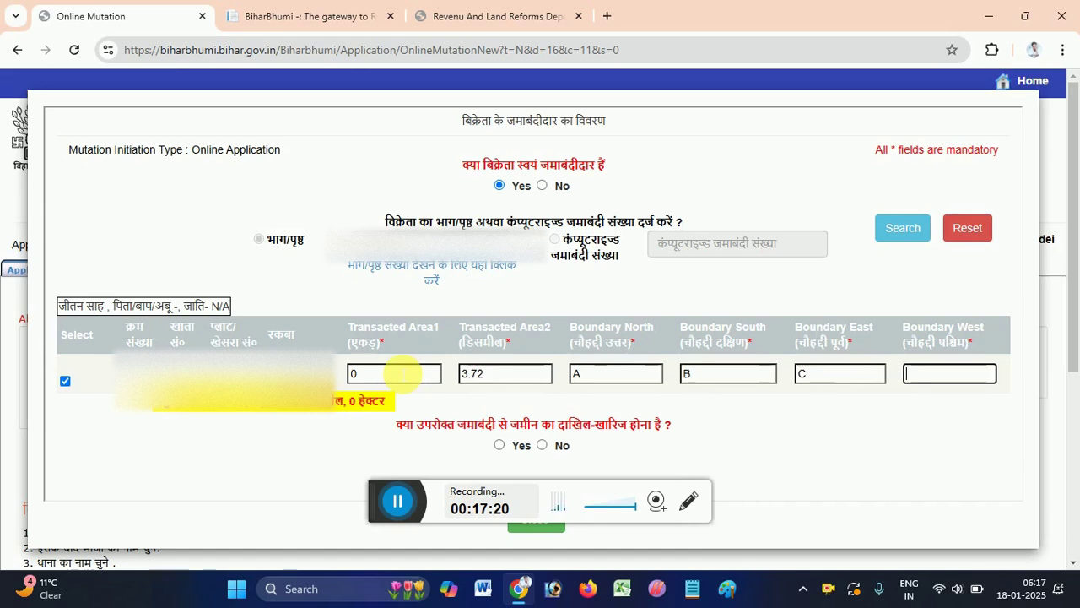
left_click(501, 444)
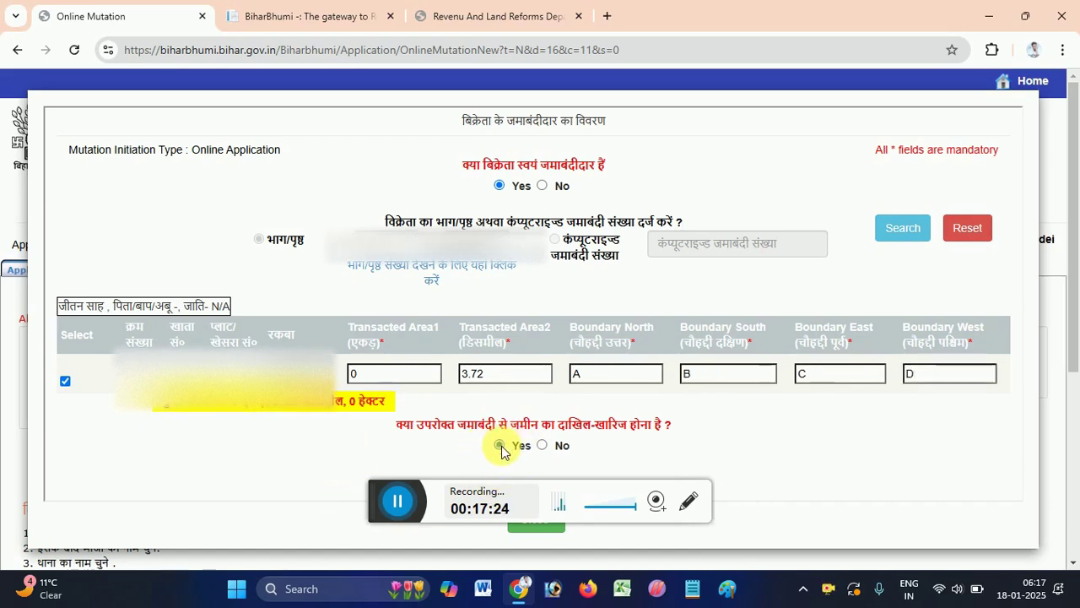
scroll(710, 455, "down", 1)
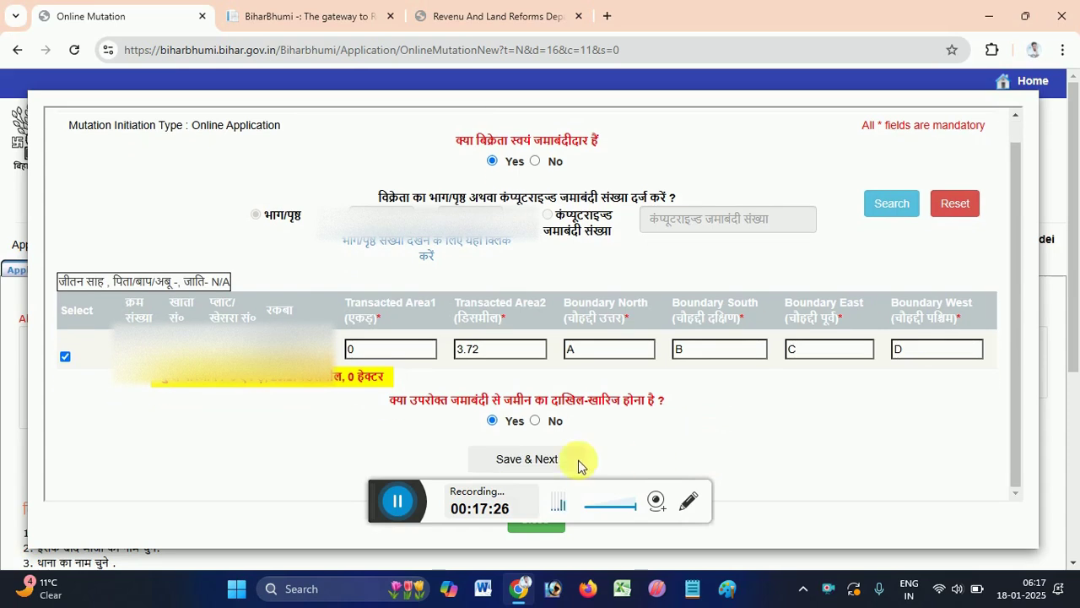
left_click(526, 458)
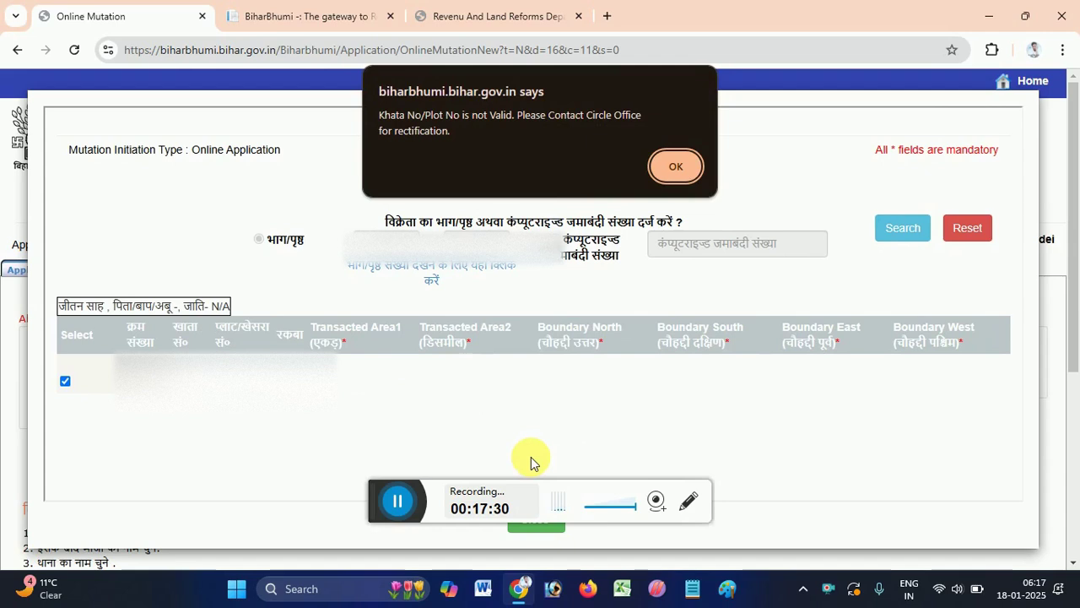
Dismiss the invalid Khata/Plot alert, reset the seller search and switch to volume/page lookup
left_click(674, 167)
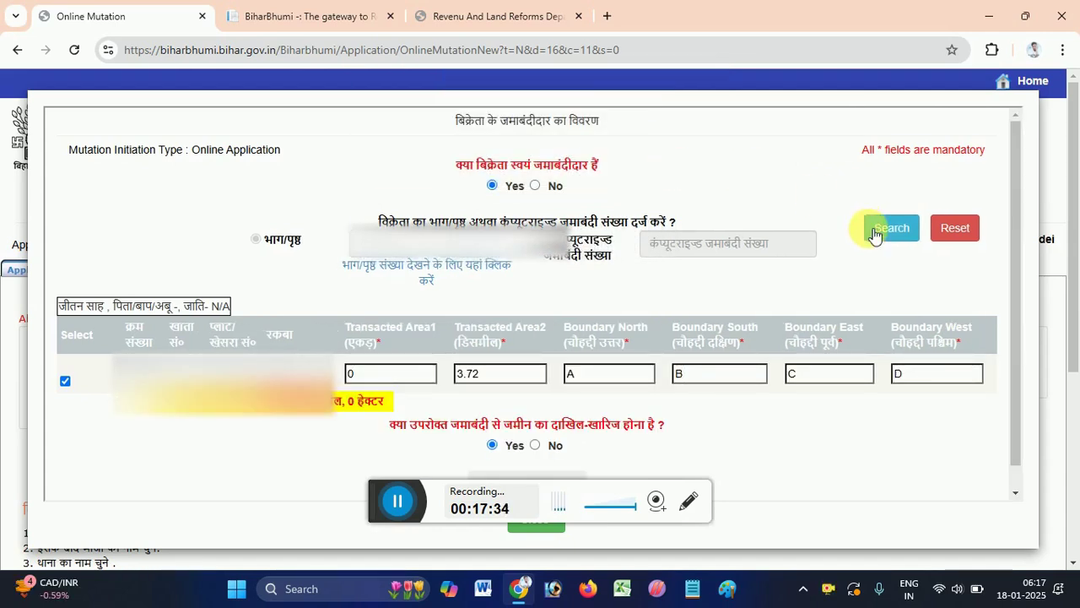
left_click(953, 229)
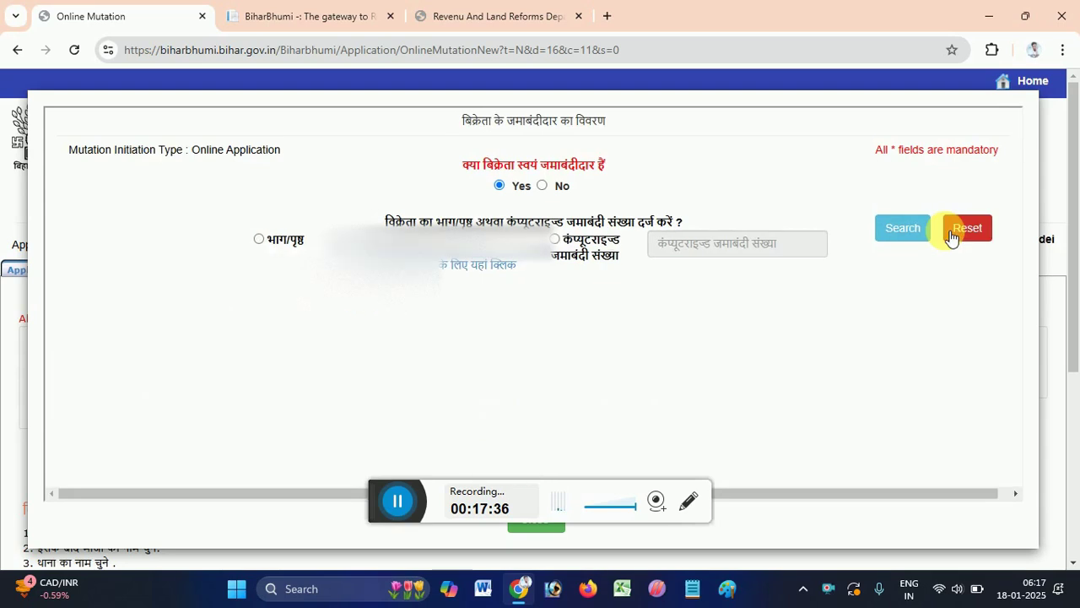
left_click(259, 239)
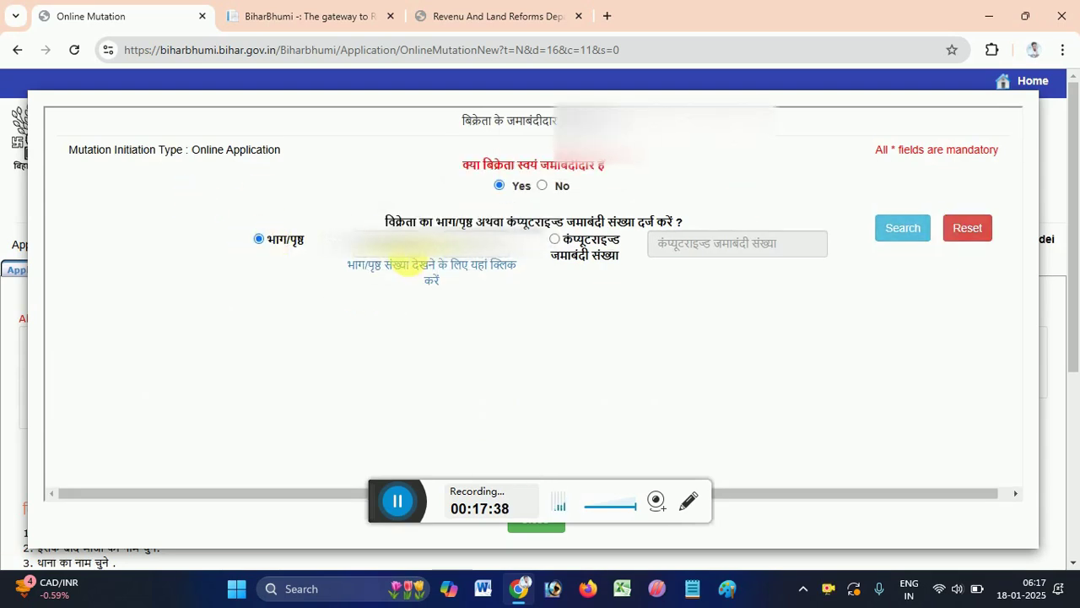
left_click(405, 252)
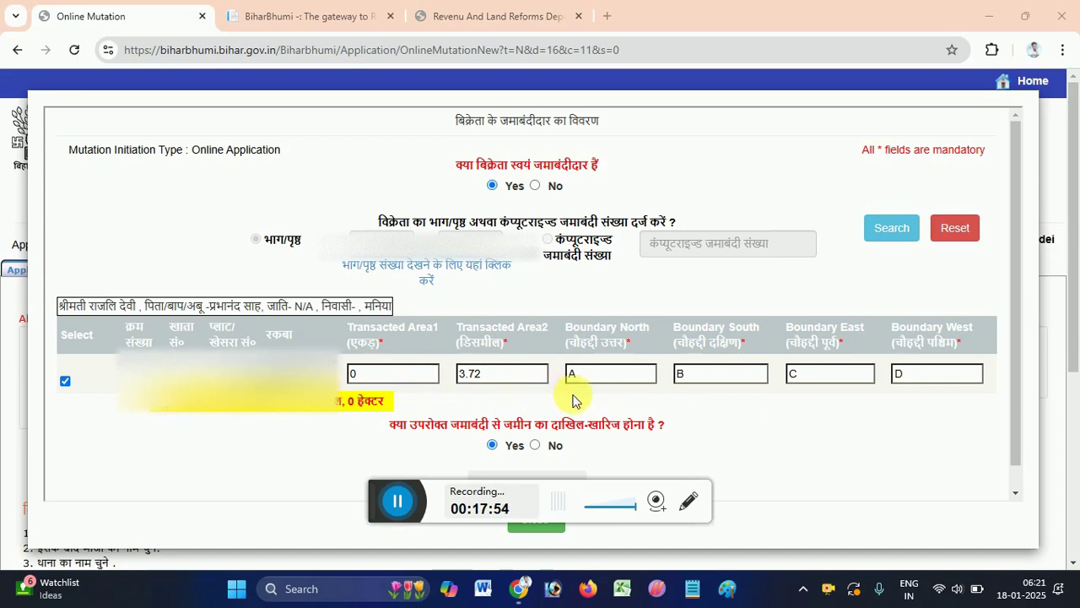
Save the 3.72-decimal plot row, acknowledge the success alert, and close the plot popup
scroll(573, 400, "down", 1)
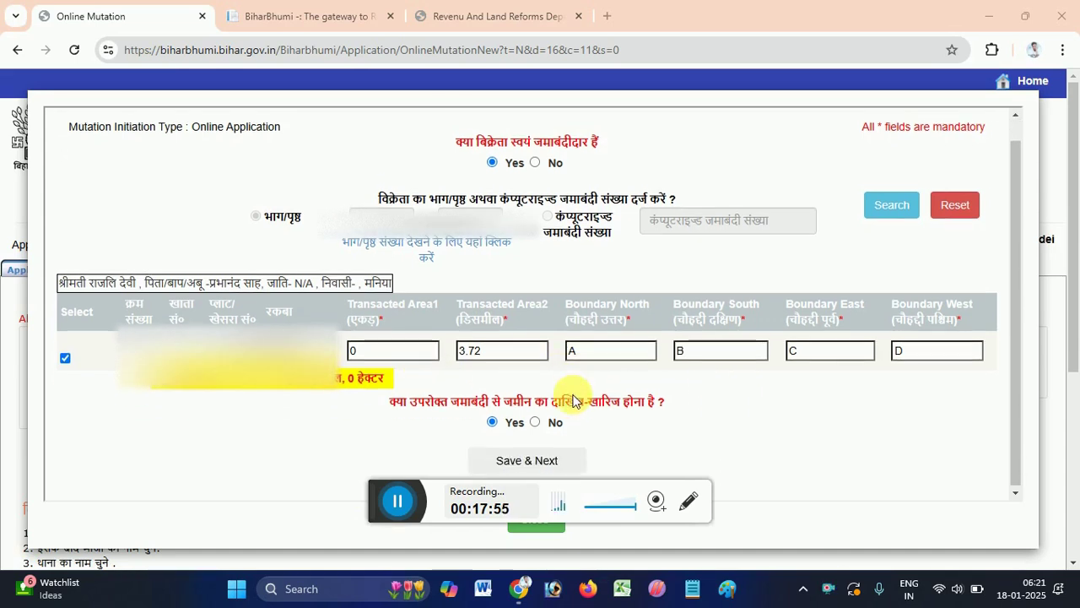
left_click(540, 463)
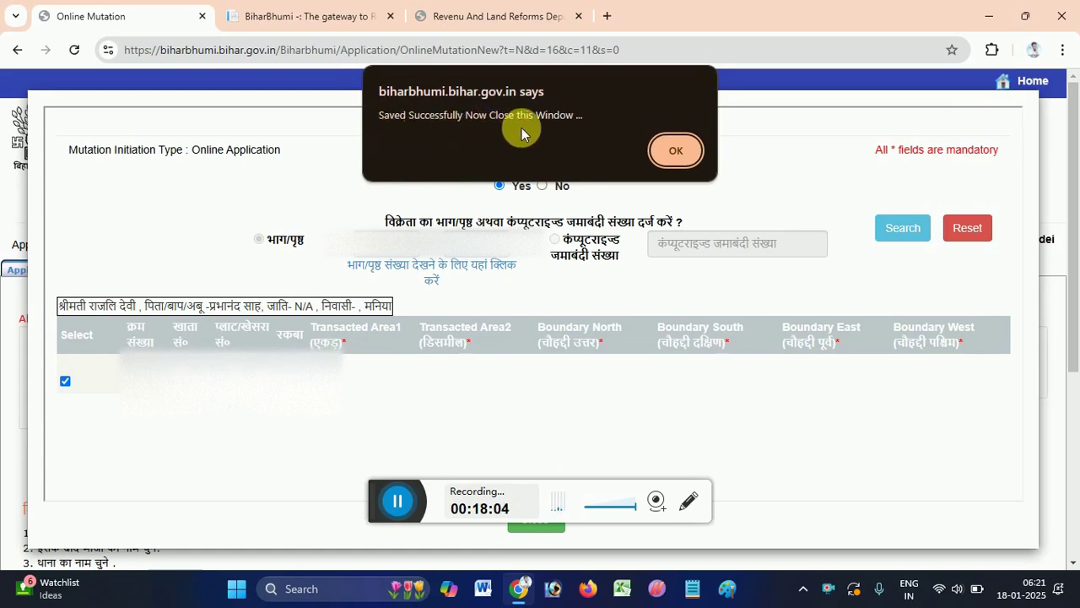
left_click(677, 152)
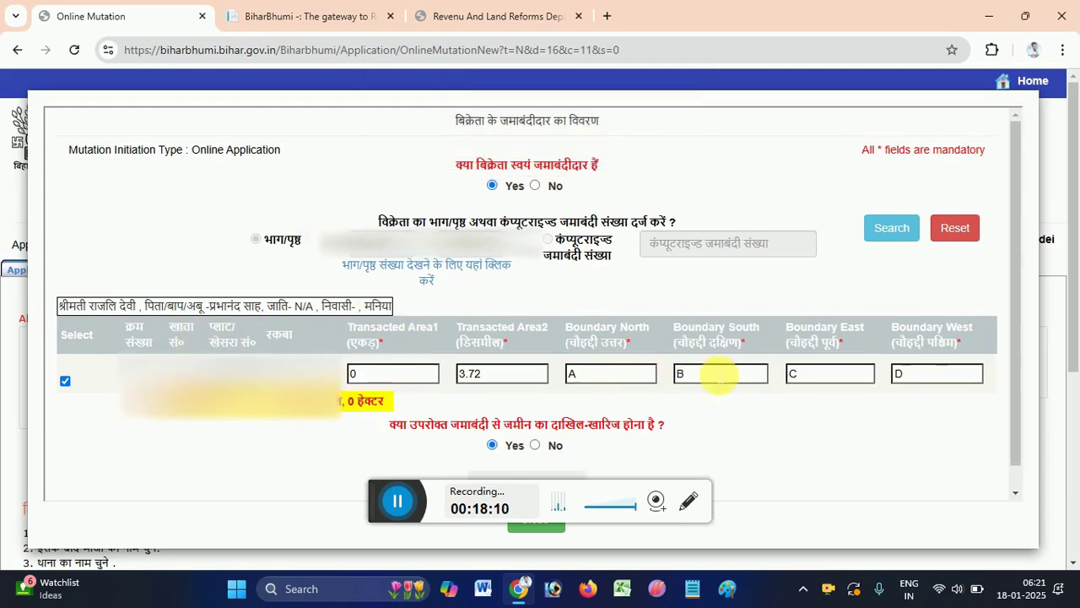
scroll(718, 377, "down", 1)
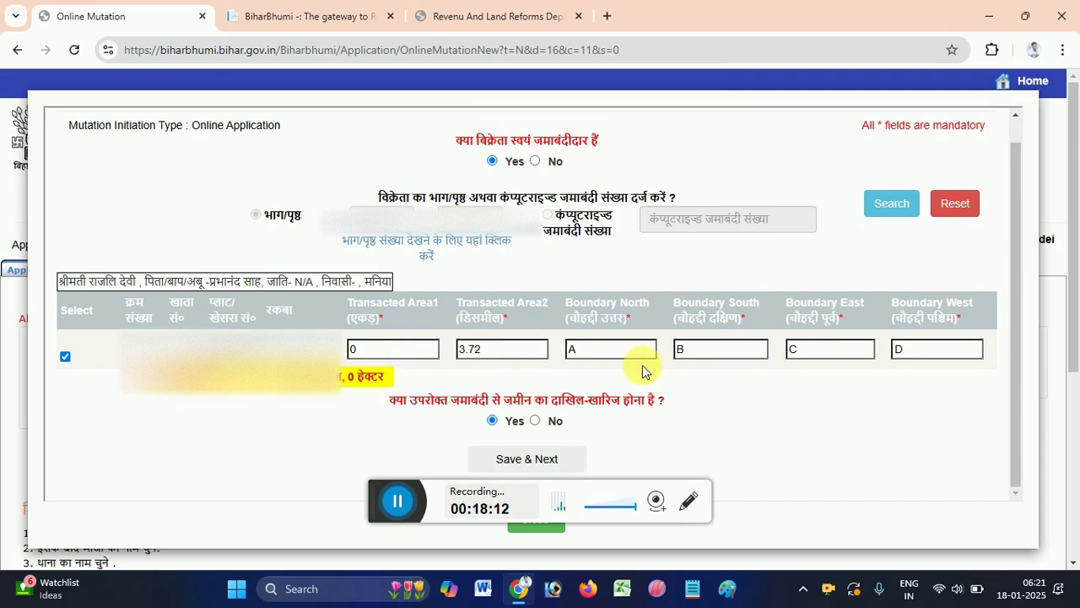
left_click(530, 532)
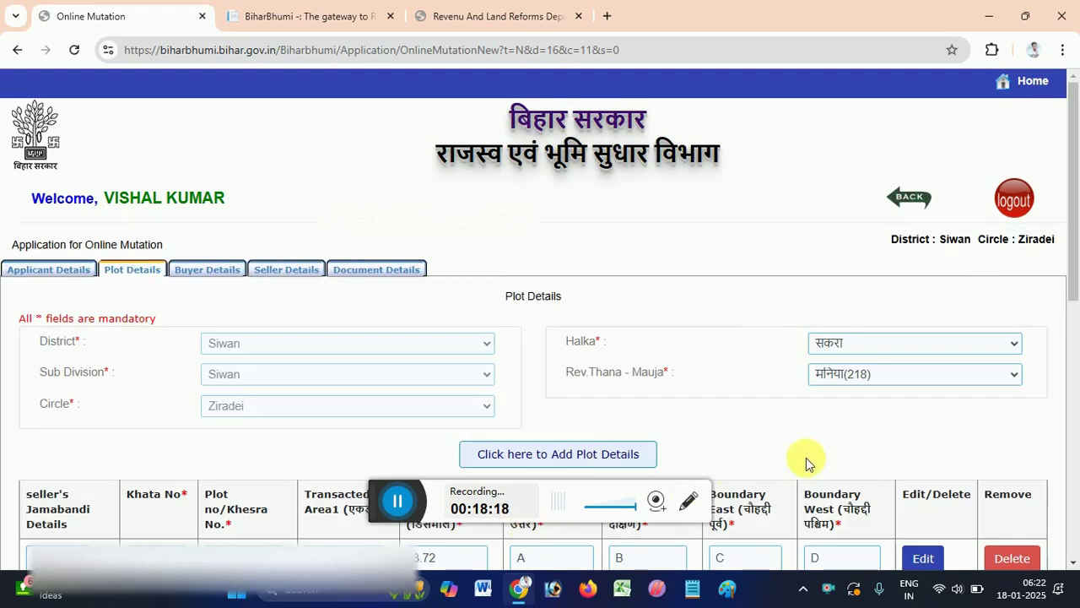
Accept the घोषणापत्र declaration and save the plot details
scroll(734, 405, "down", 3)
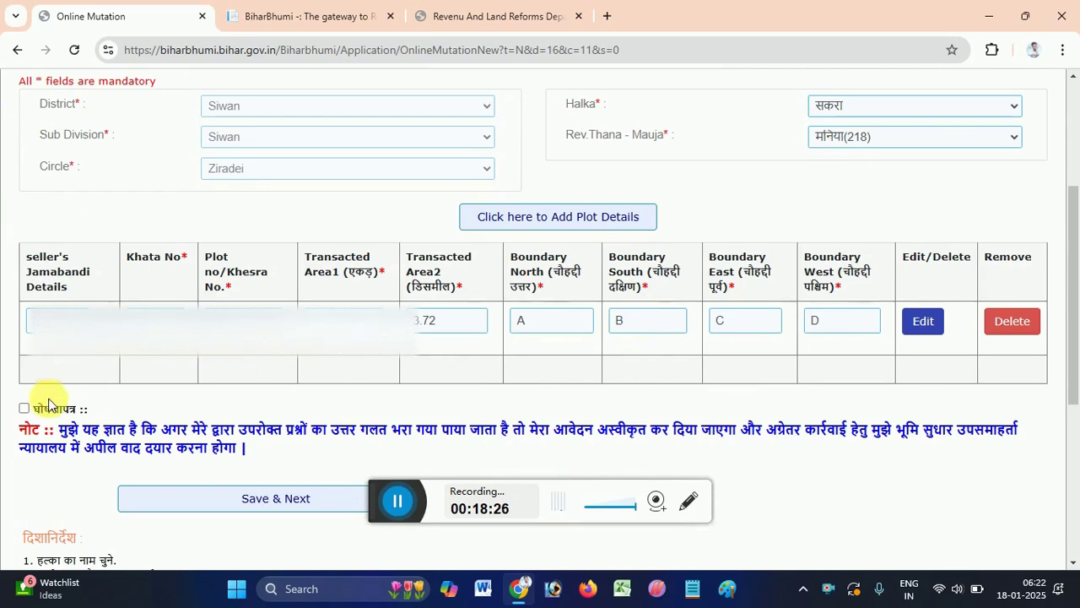
left_click(24, 409)
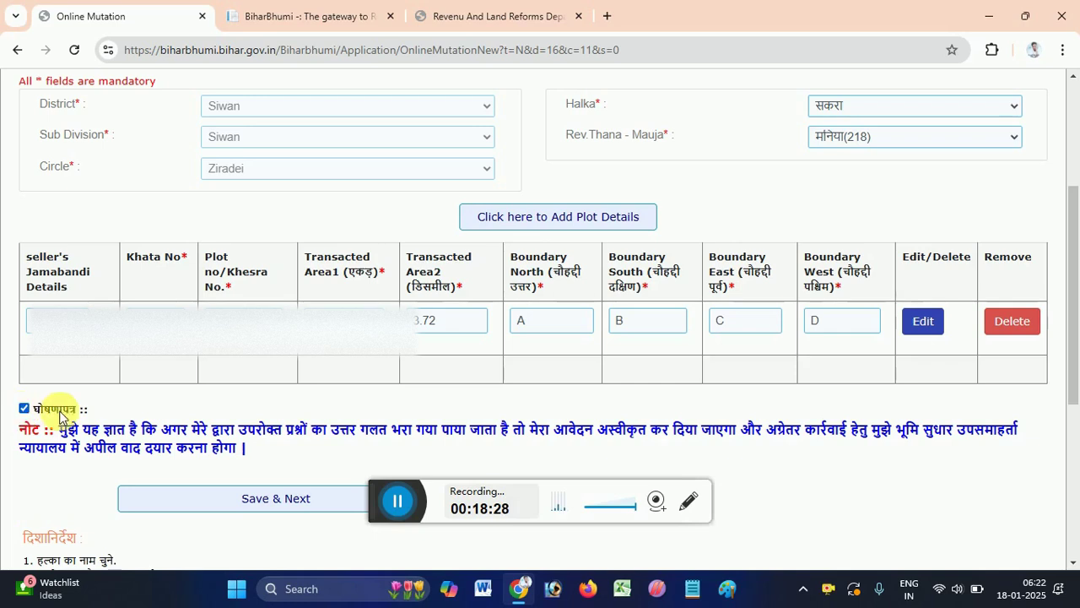
left_click(249, 505)
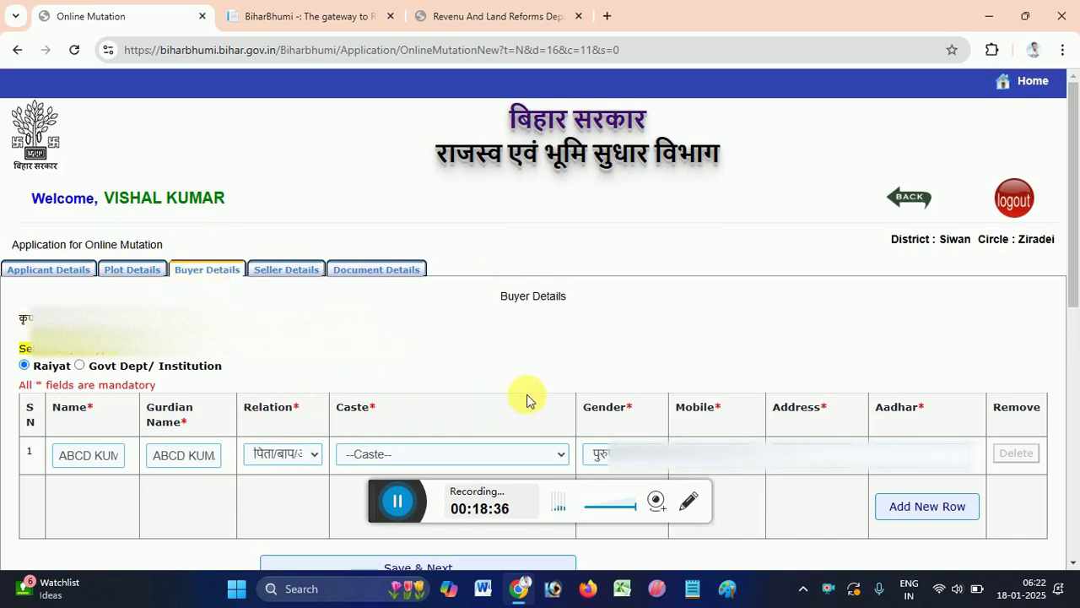
Keep the first buyer's relation as पिता and set caste to ईसाई धर्मावलंबी (हरिजन)
scroll(526, 395, "down", 2)
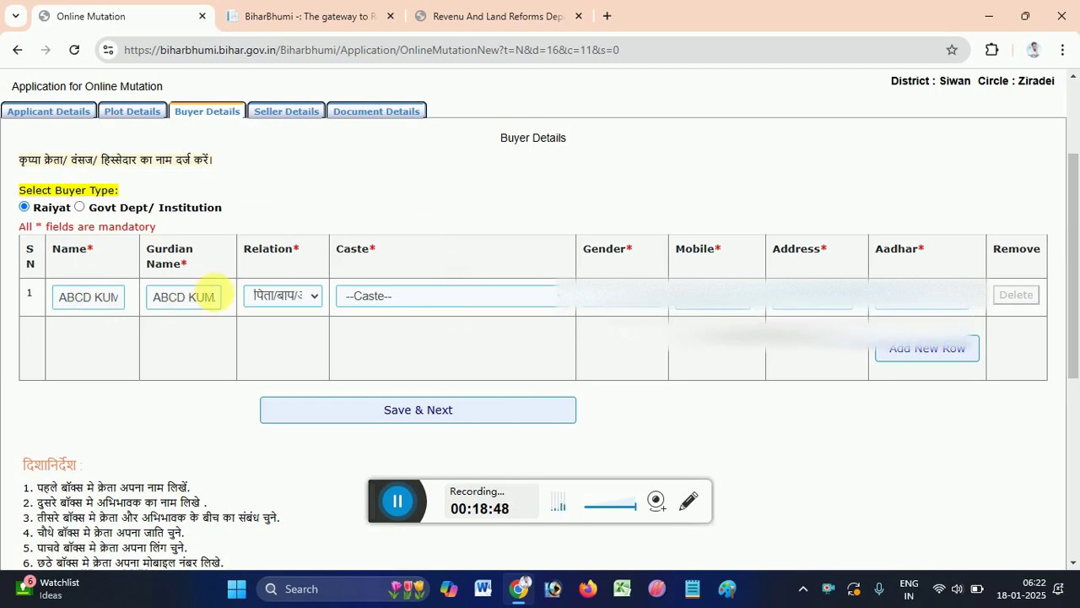
left_click(306, 300)
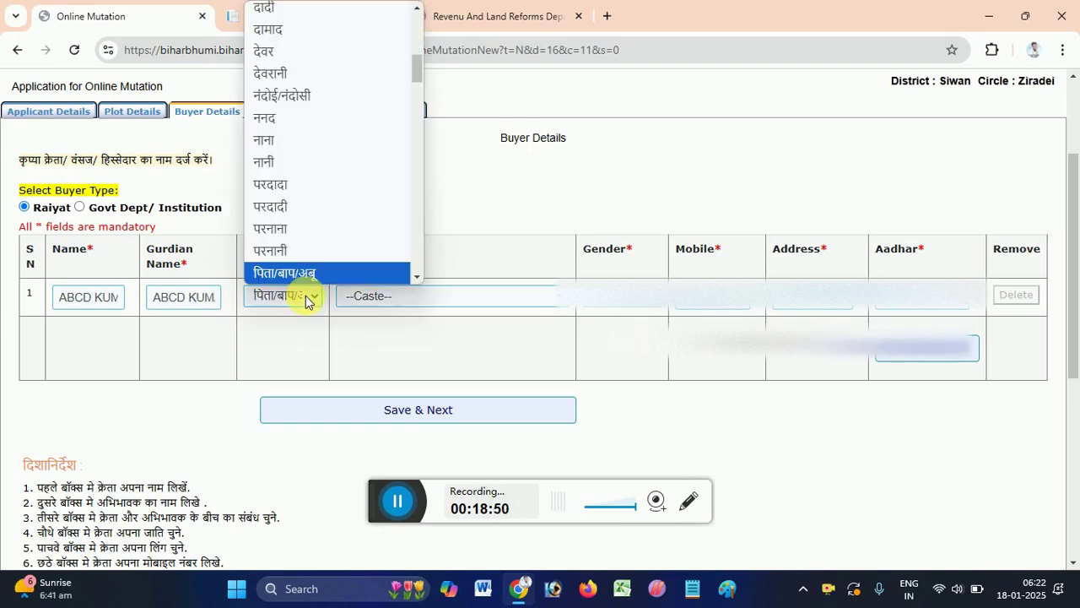
left_click(305, 301)
left_click(405, 298)
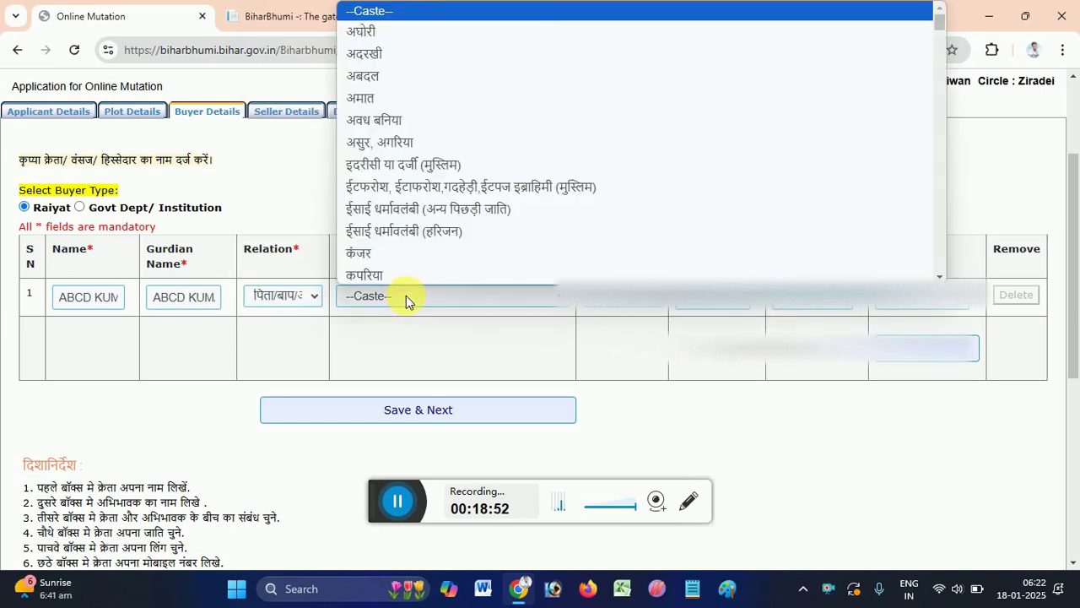
left_click(405, 227)
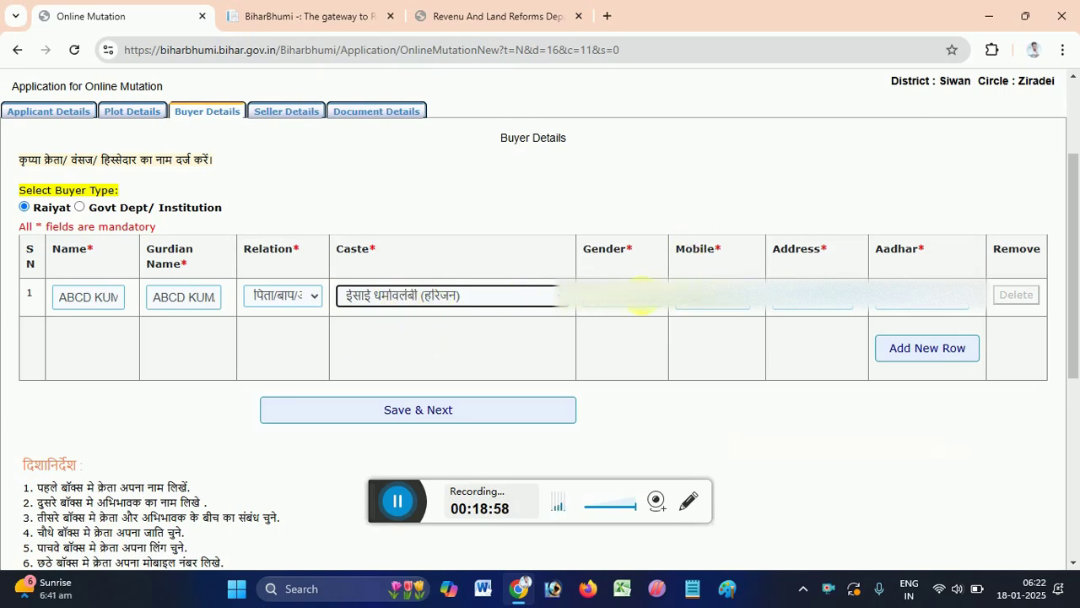
Leave the buyer's gender unchanged and add a second buyer row
left_click(633, 297)
left_click(631, 302)
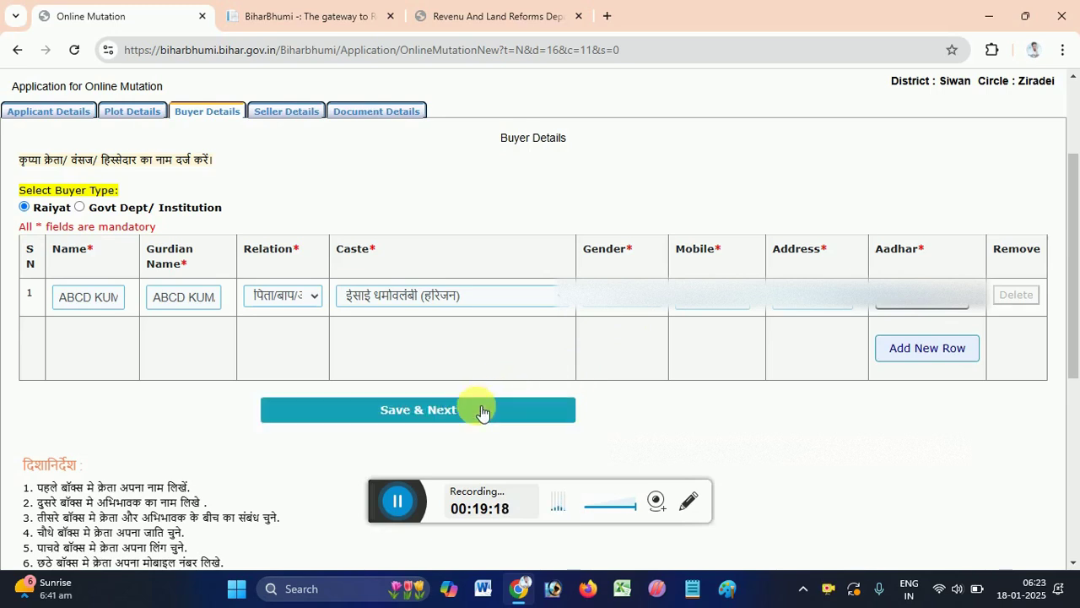
left_click(923, 356)
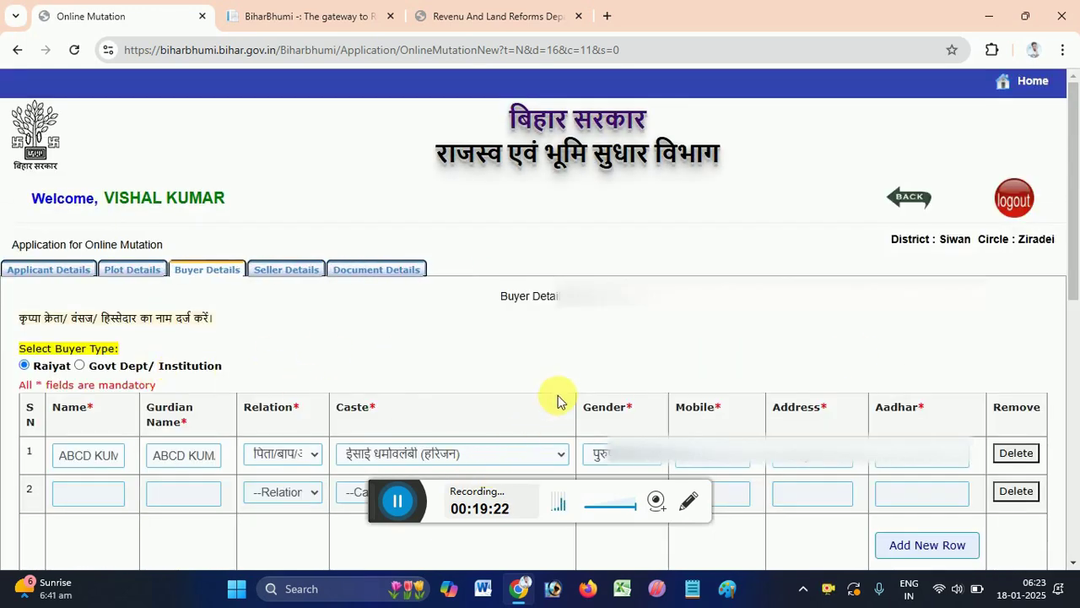
Delete the empty second buyer row and save the buyer details
scroll(557, 401, "down", 2)
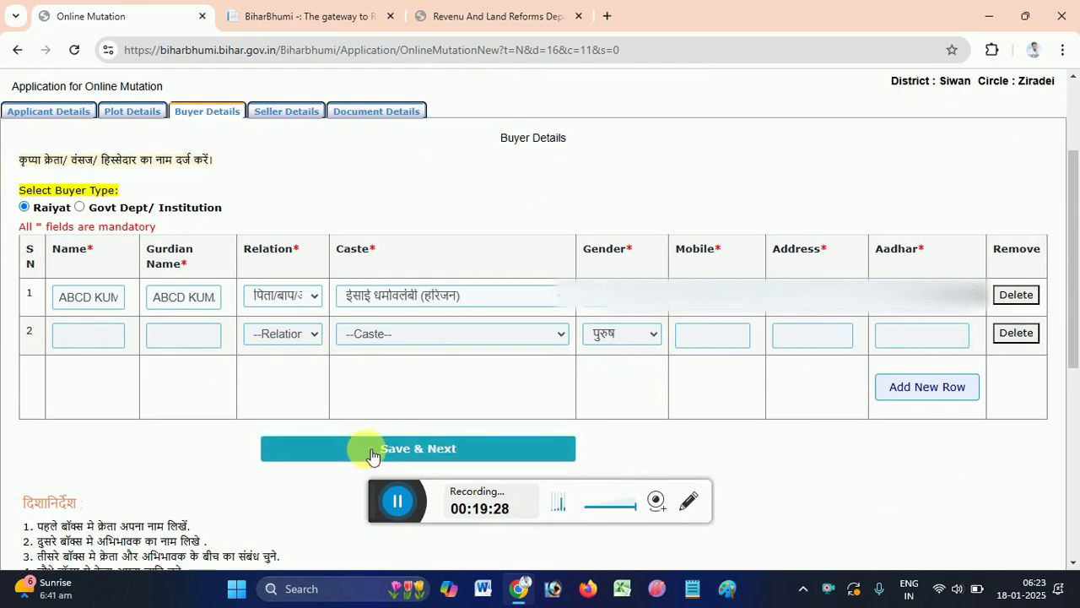
left_click(1016, 333)
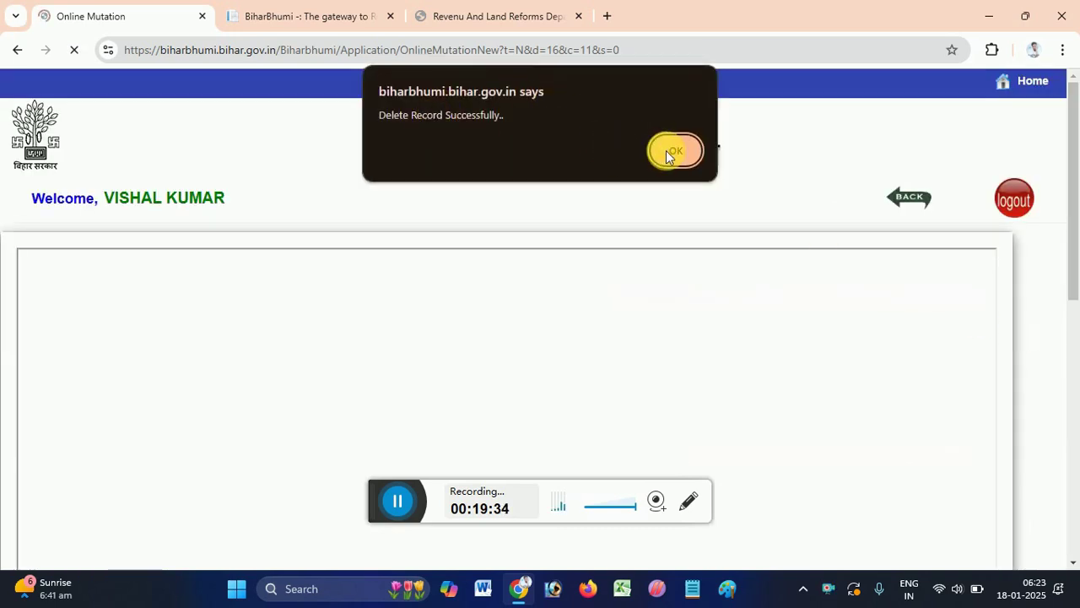
left_click(674, 151)
scroll(607, 305, "down", 3)
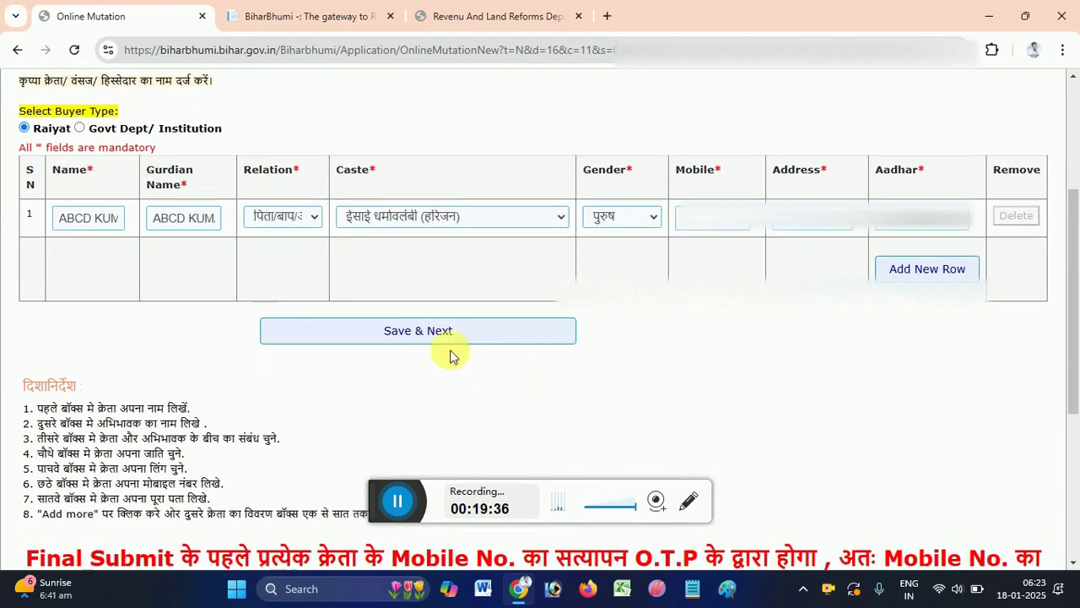
left_click(436, 339)
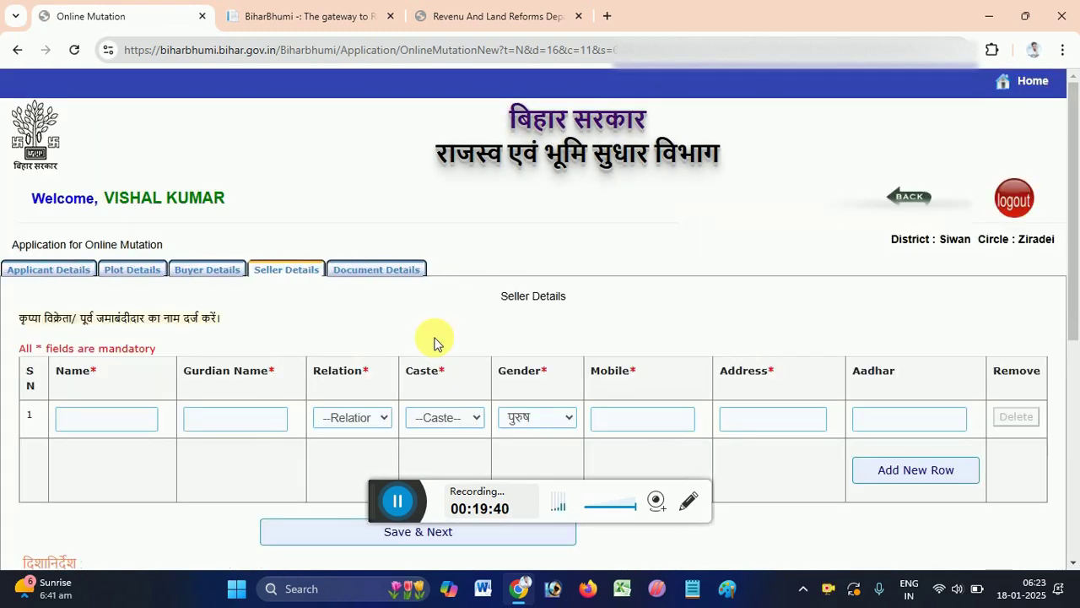
Enter the seller's name and guardian name, with relation चाची and caste अदरखी
scroll(434, 341, "down", 2)
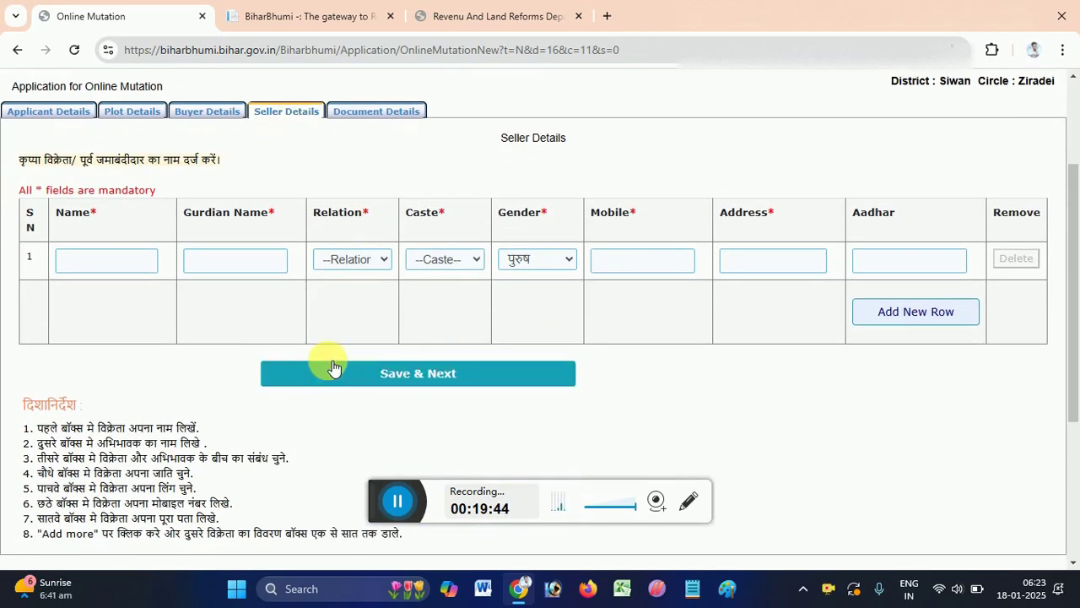
left_click(108, 273)
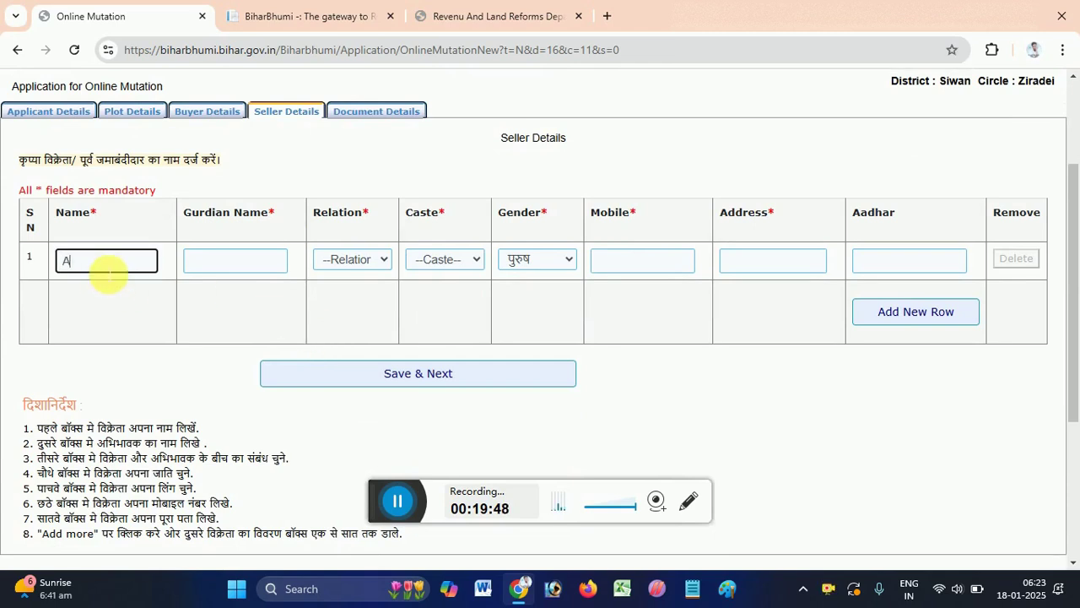
key("Tab")
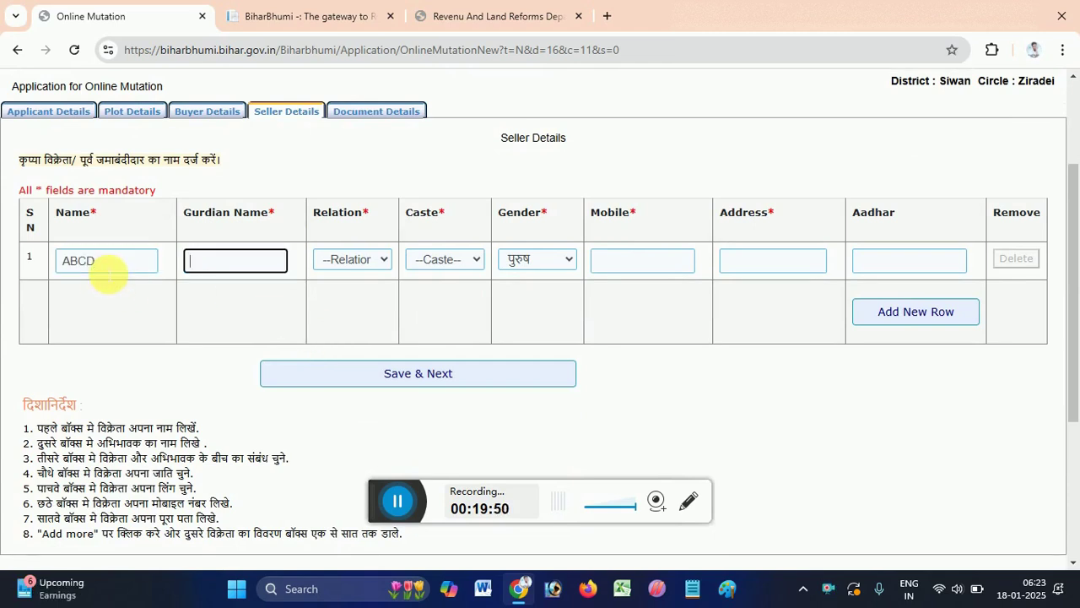
type("AC")
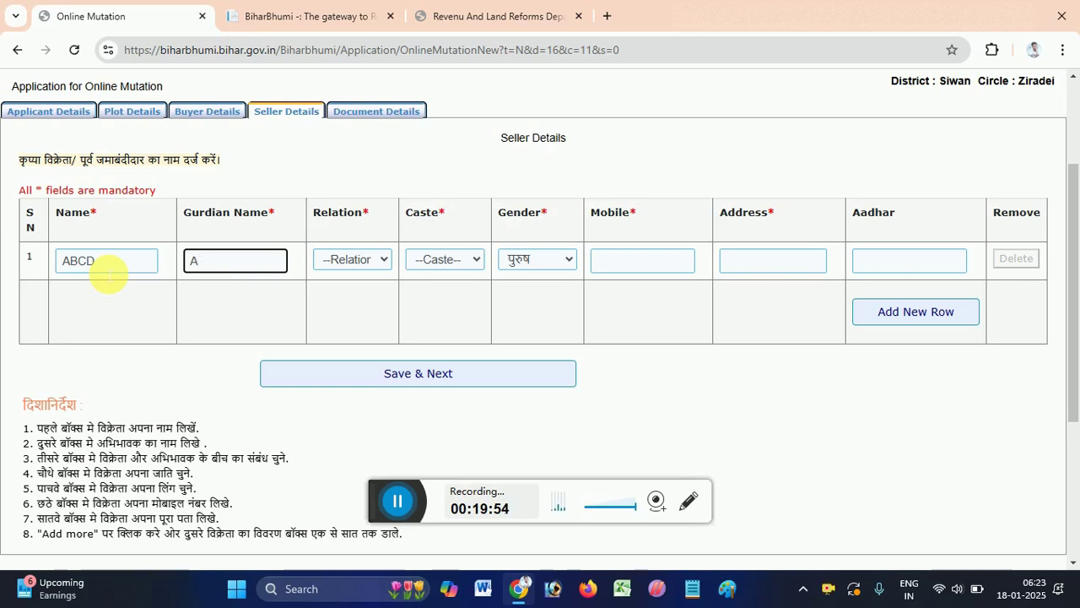
key("Tab")
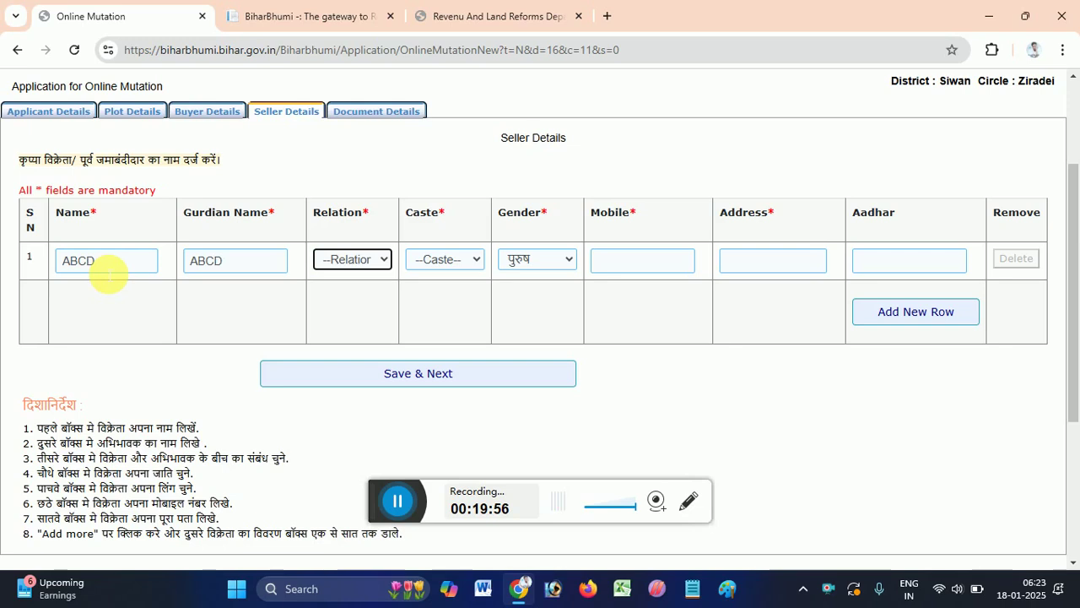
left_click(370, 267)
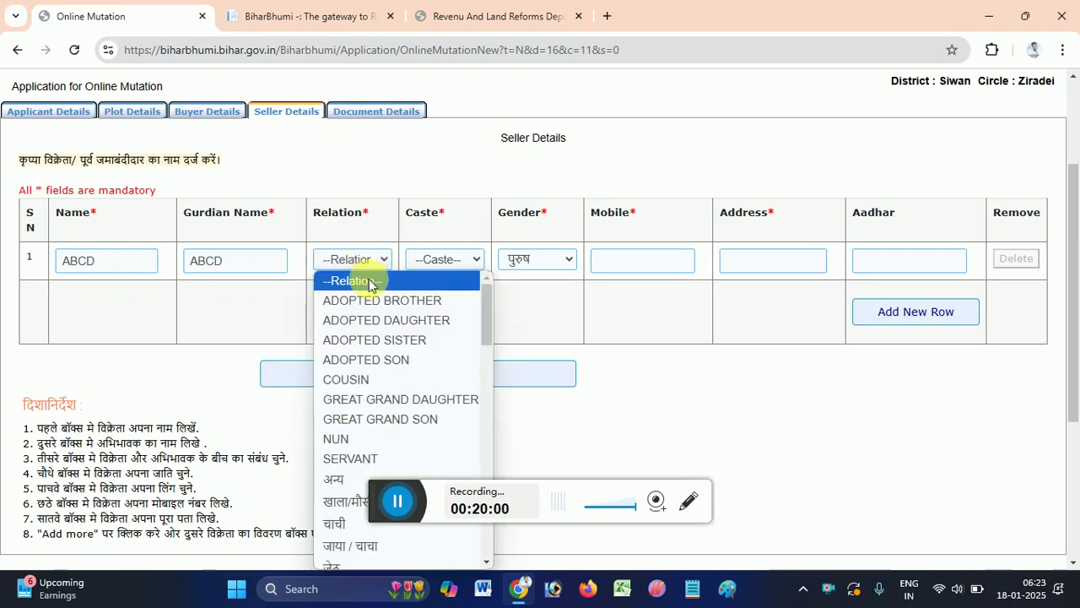
scroll(382, 373, "down", 5)
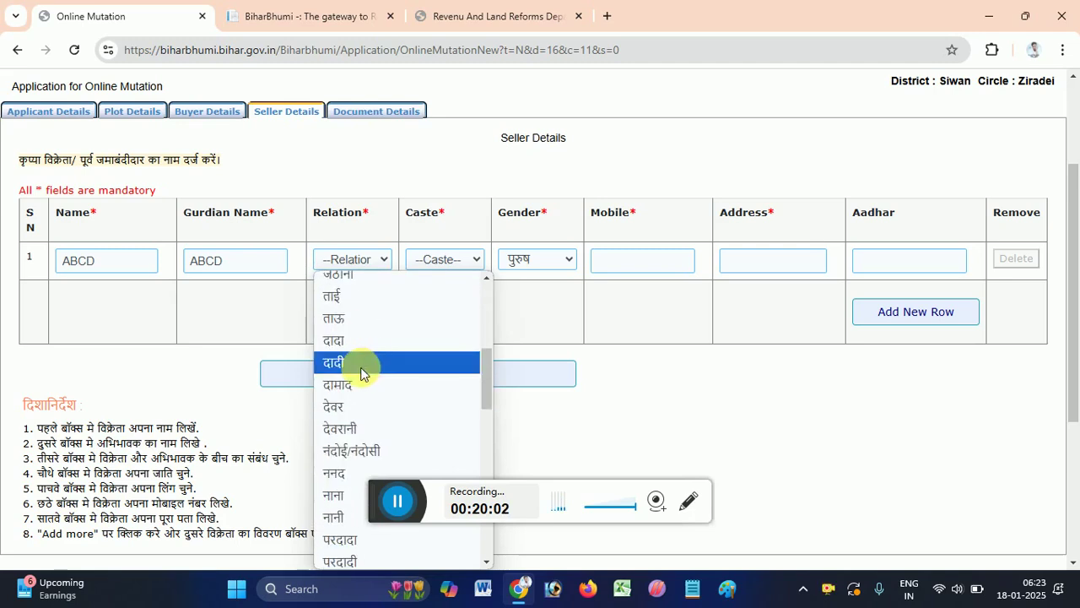
left_click(357, 433)
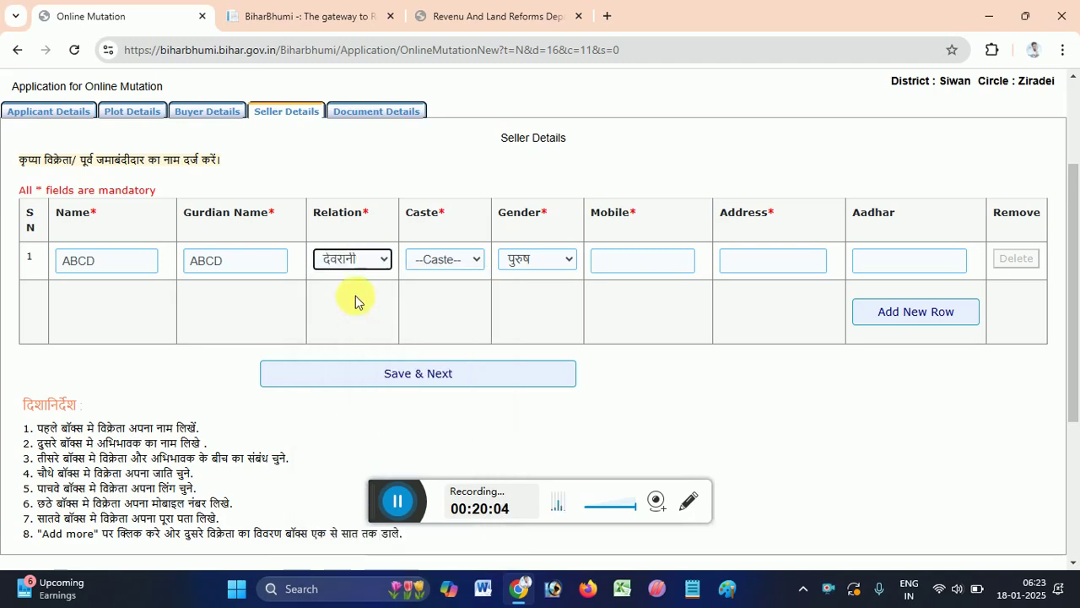
left_click(357, 267)
left_click(356, 351)
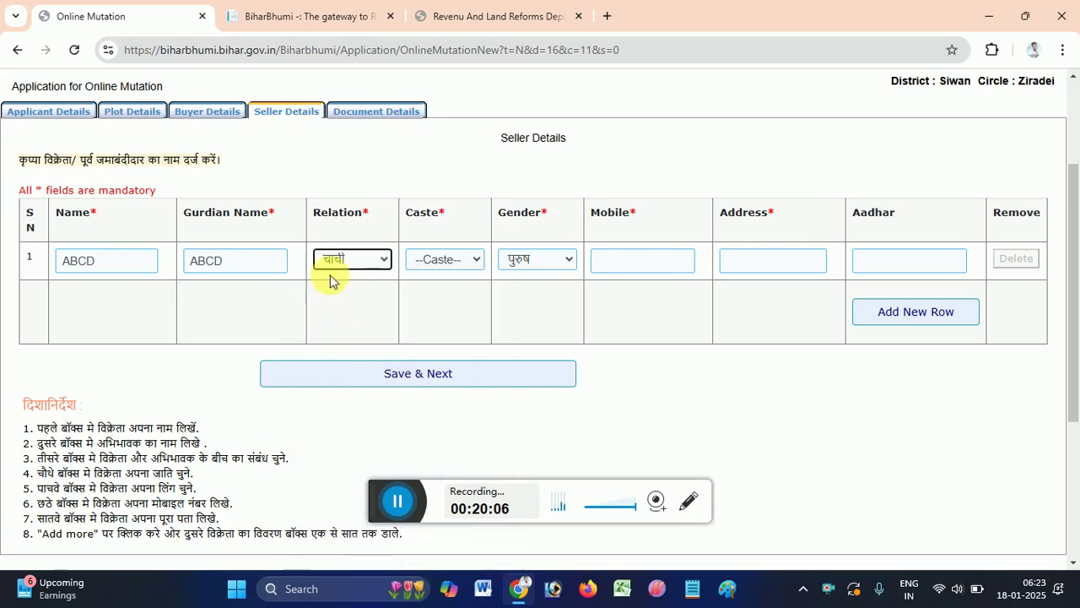
left_click(435, 268)
left_click(445, 324)
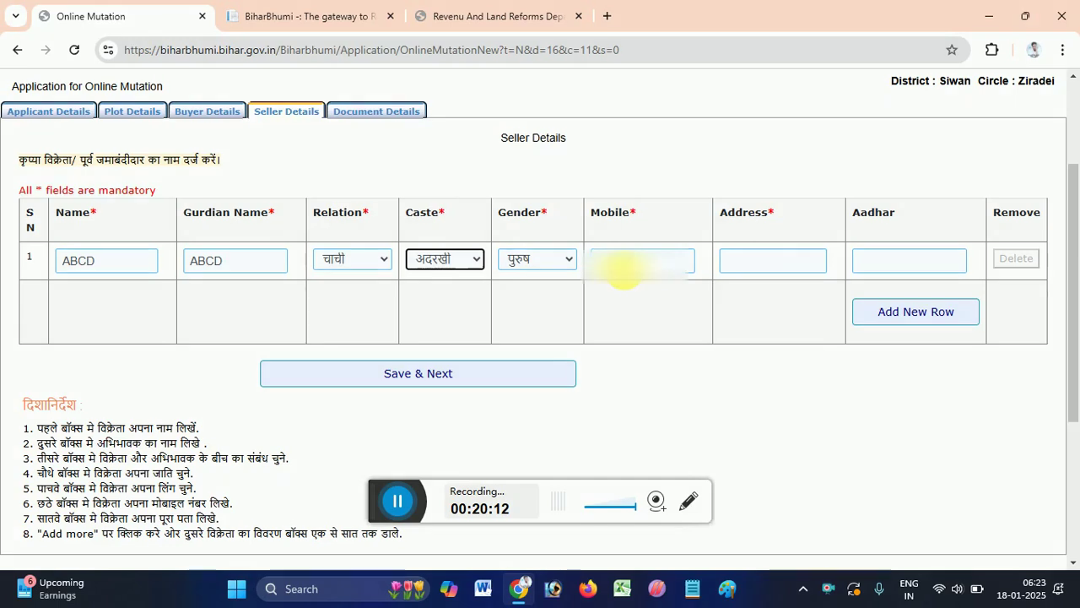
Add the seller's mobile number and address VILL PO PS, then save the seller row
left_click(623, 263)
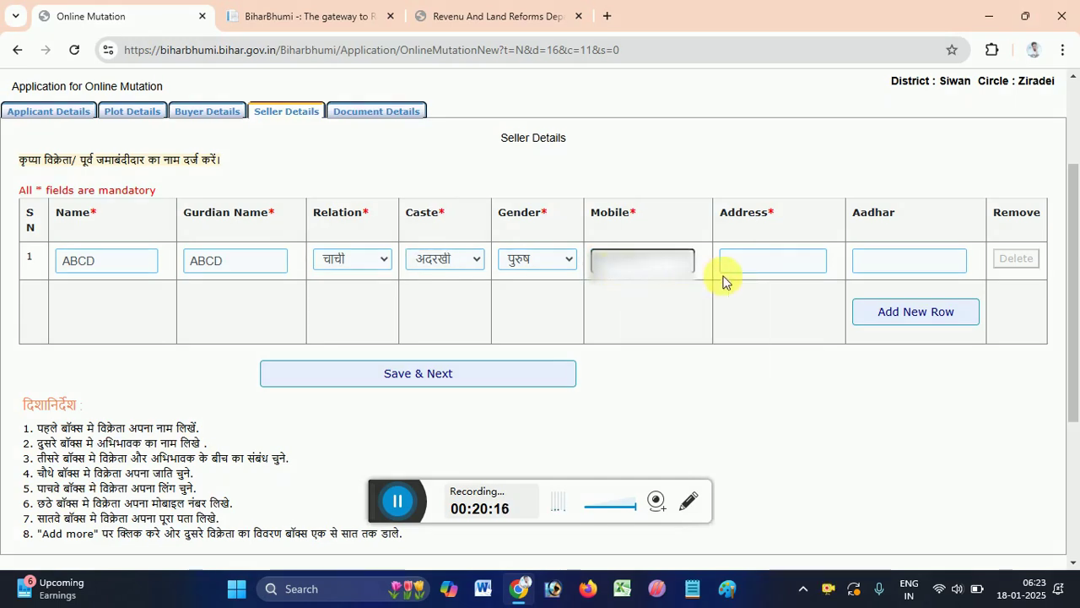
left_click(761, 268)
type("A")
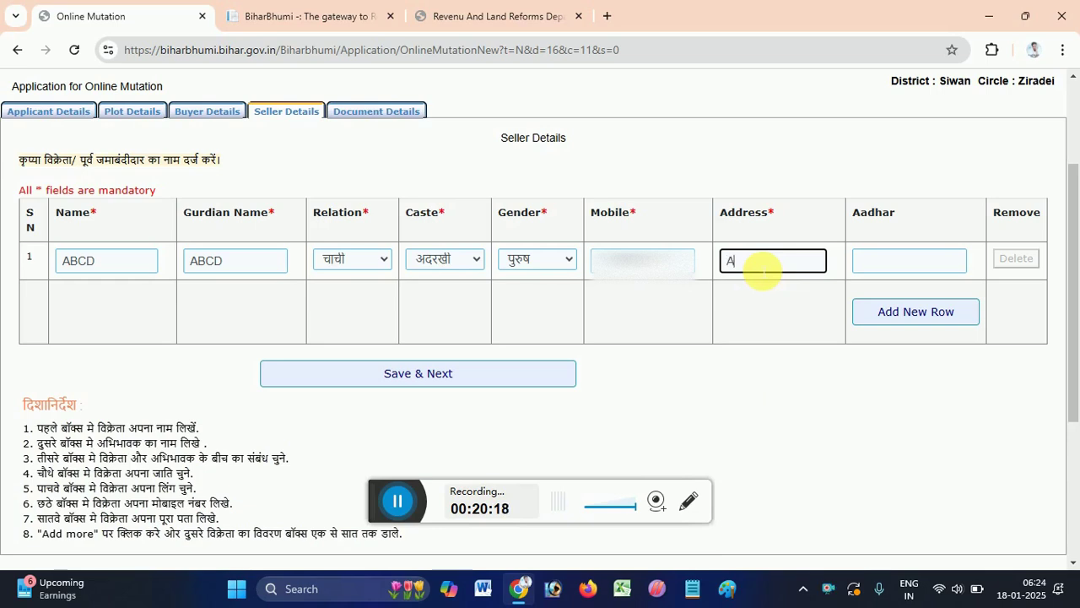
key("BackSpace")
type("VILL PO")
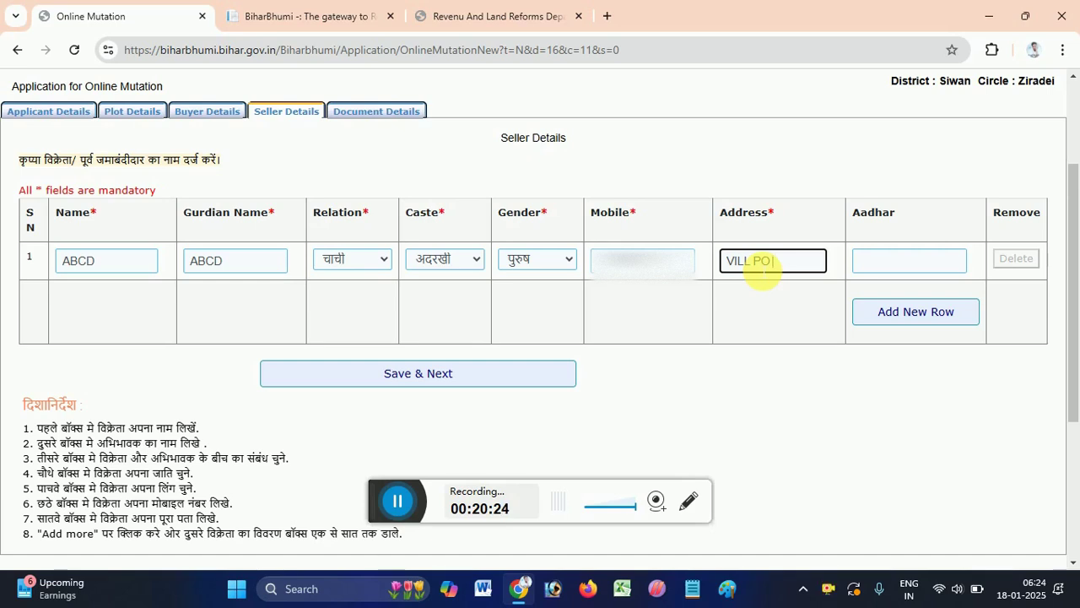
type(" PS")
left_click(768, 294)
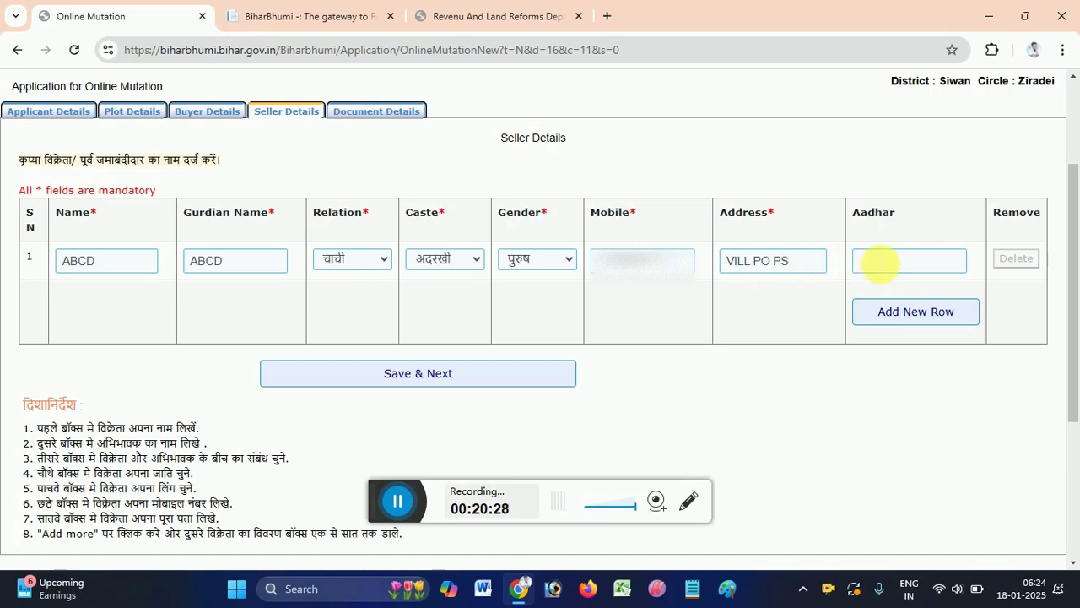
left_click(443, 374)
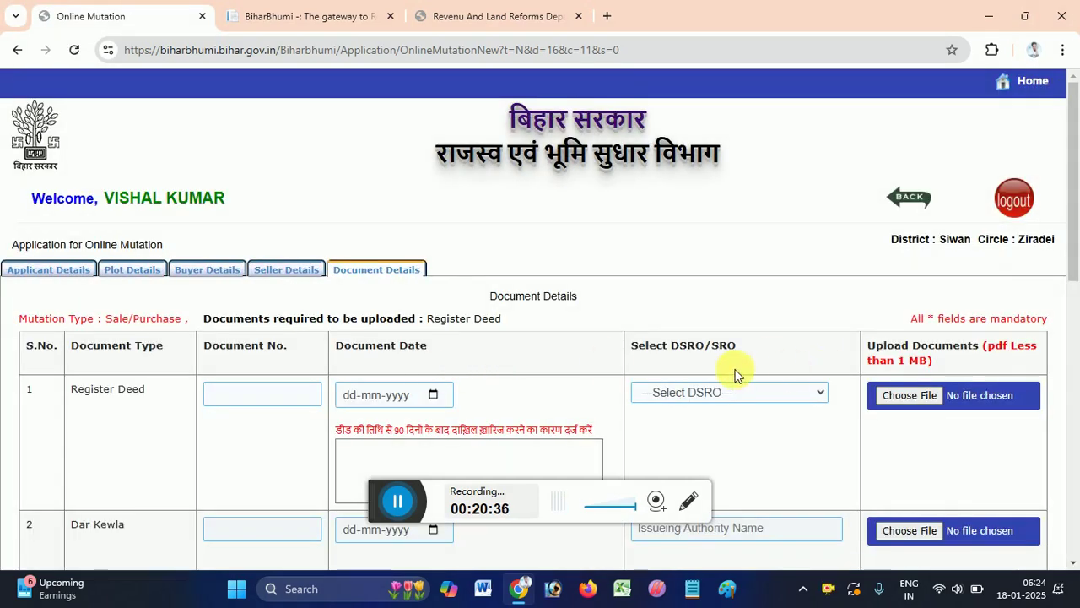
Give the Register Deed document number 1234 and date 01-01-2025, then start the late-filing reason
scroll(736, 329, "down", 1)
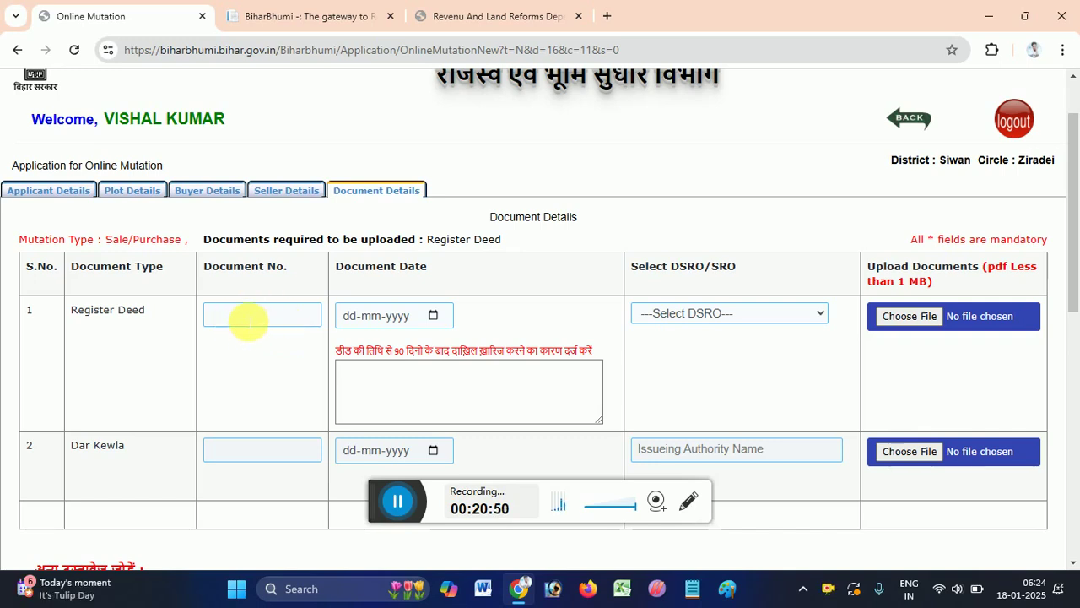
left_click(249, 322)
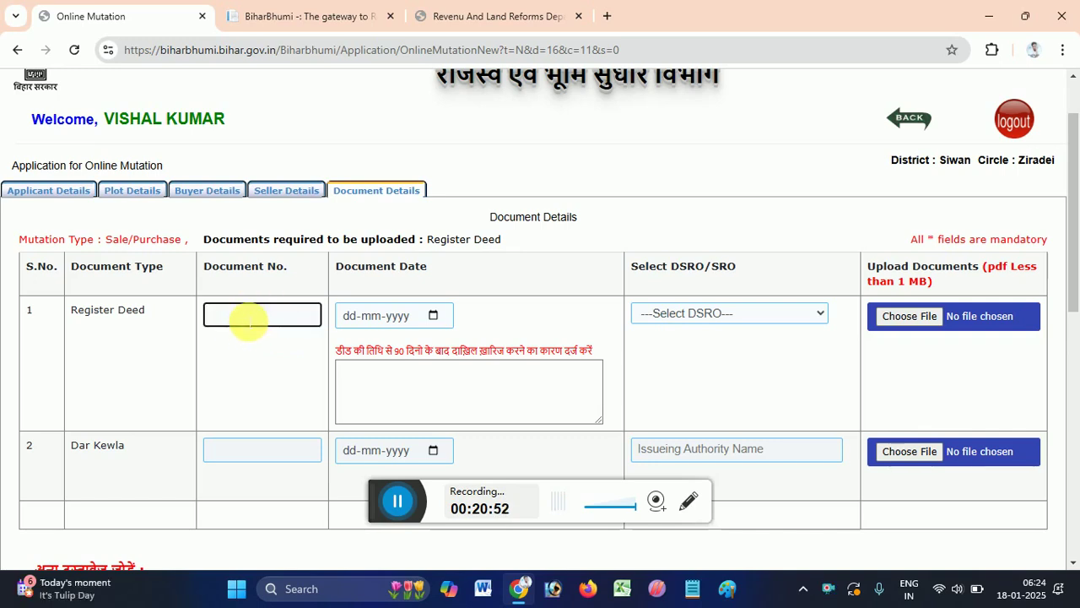
type("1234")
left_click(243, 353)
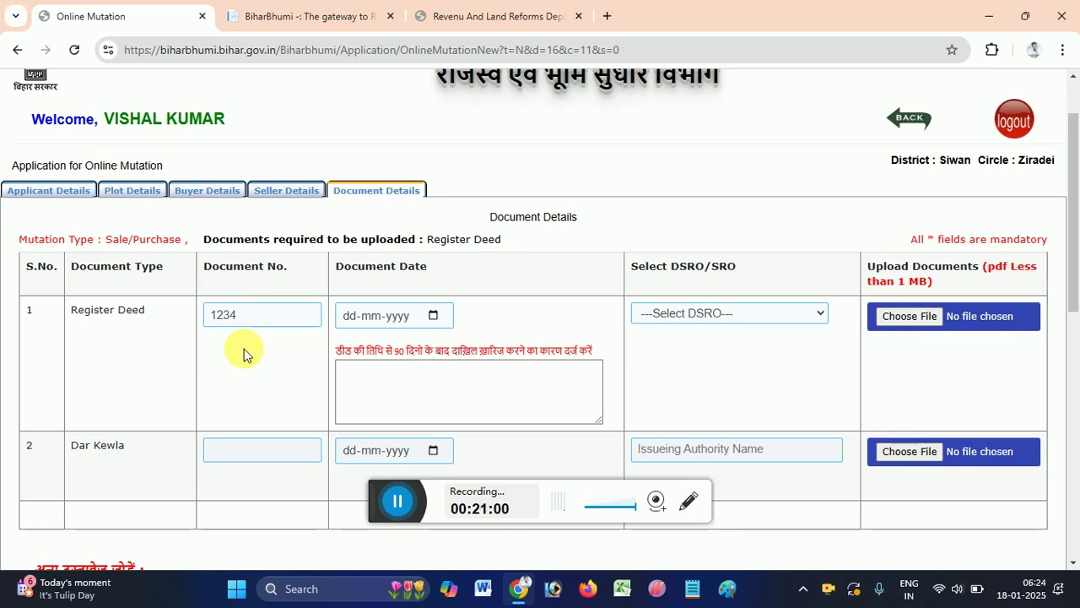
left_click(351, 319)
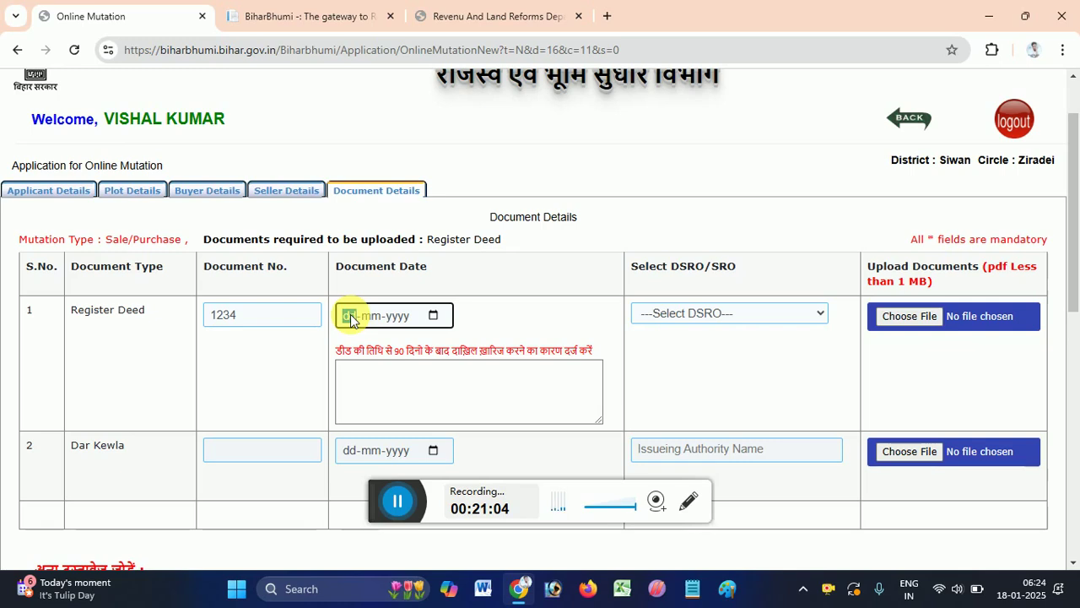
type("01012005")
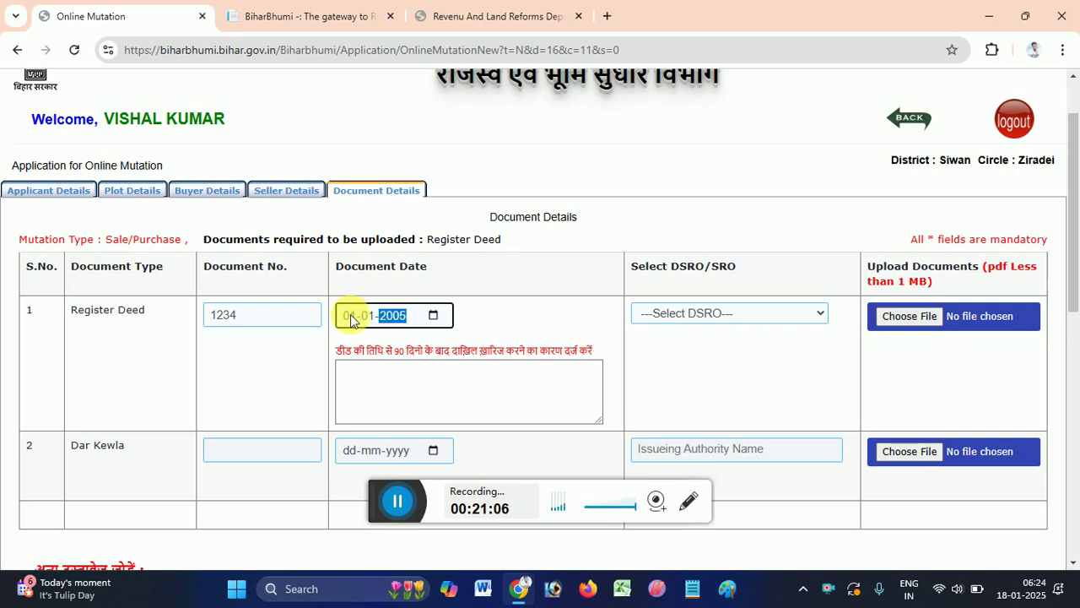
key("BackSpace")
type("2025")
left_click(518, 313)
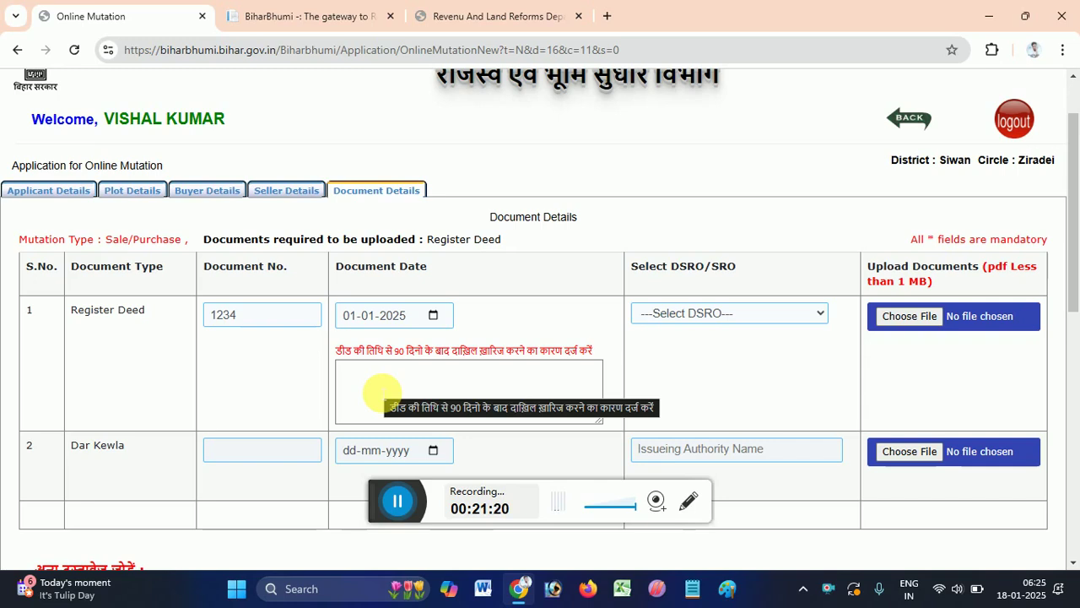
left_click(382, 392)
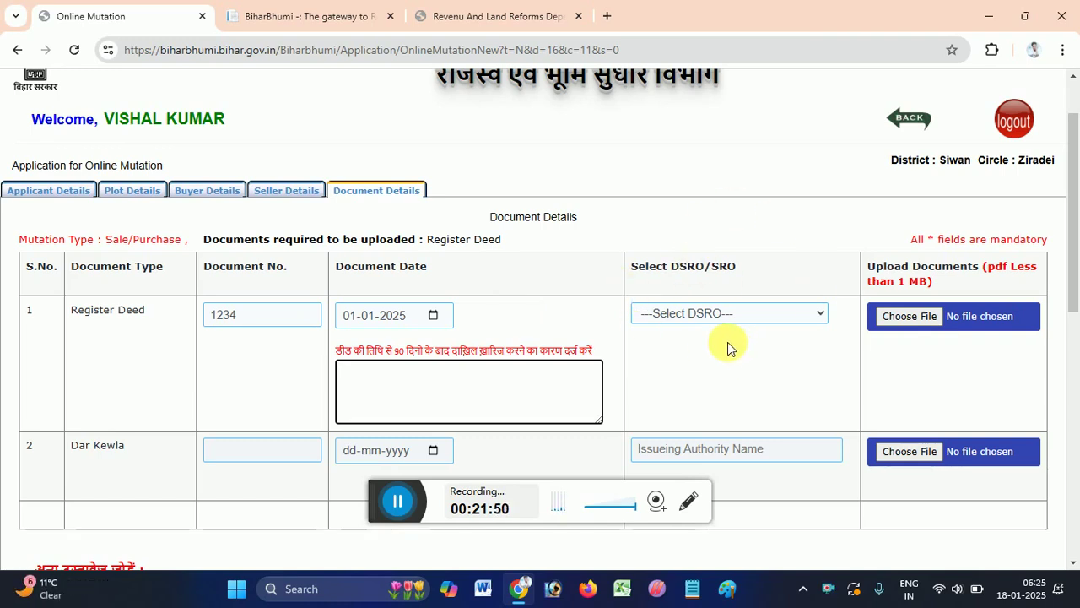
Set the Register Deed's DSRO/SRO to Raghunathpur and open a new Chrome tab
left_click(667, 313)
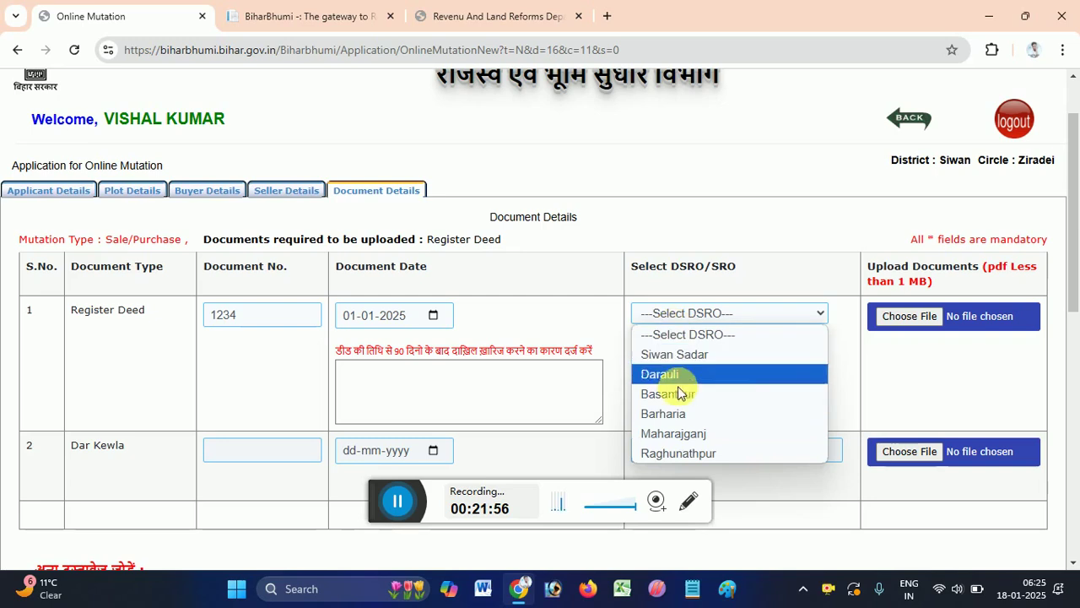
left_click(687, 452)
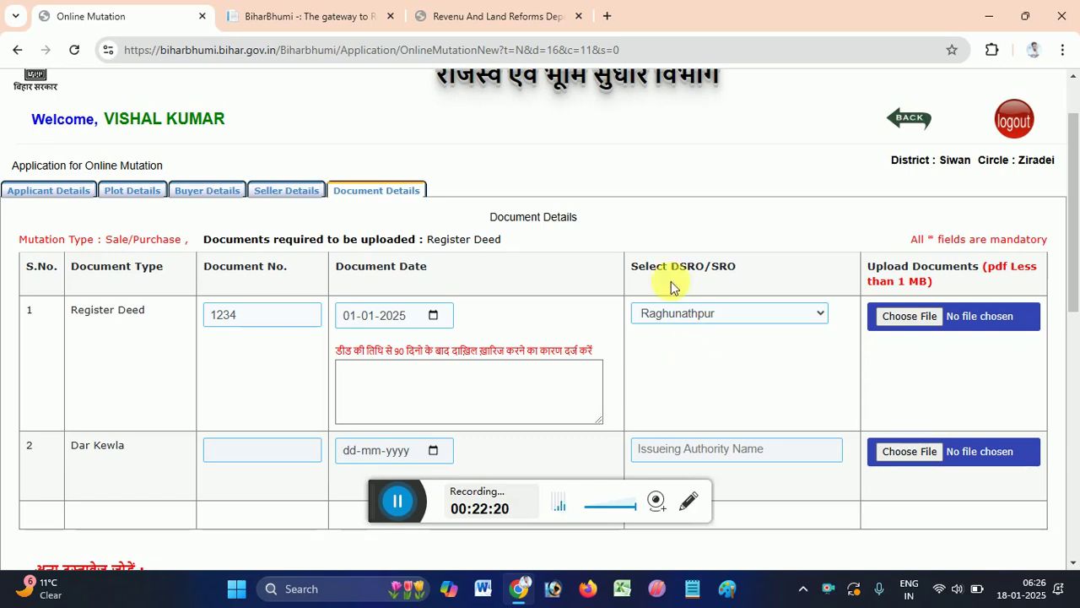
left_click(608, 19)
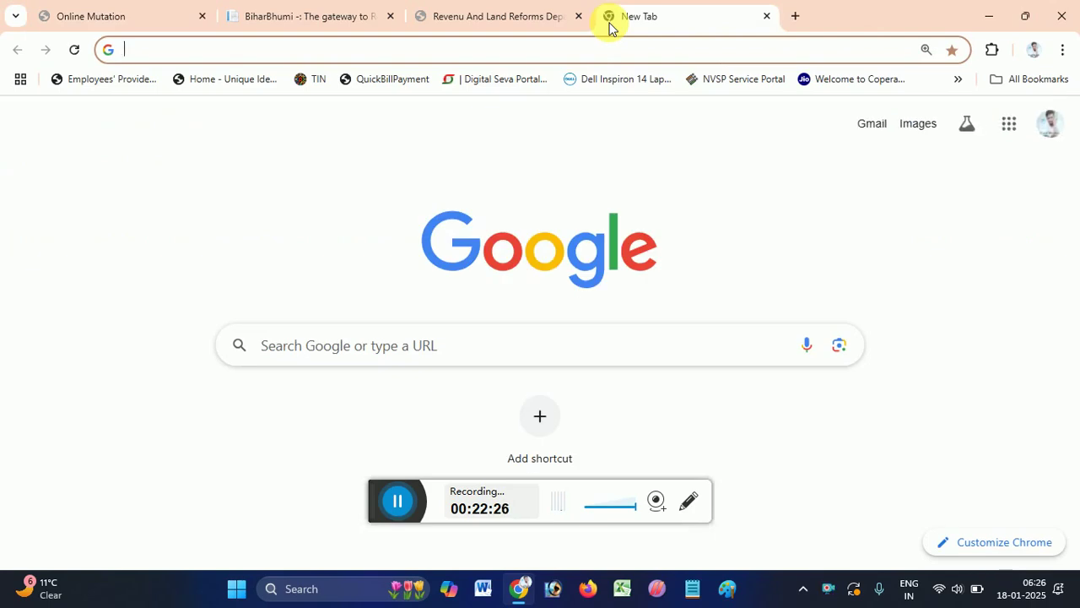
Search the web for a JPG to PDF converter and open iLovePDF's JPG to PDF tool
type("JPG T")
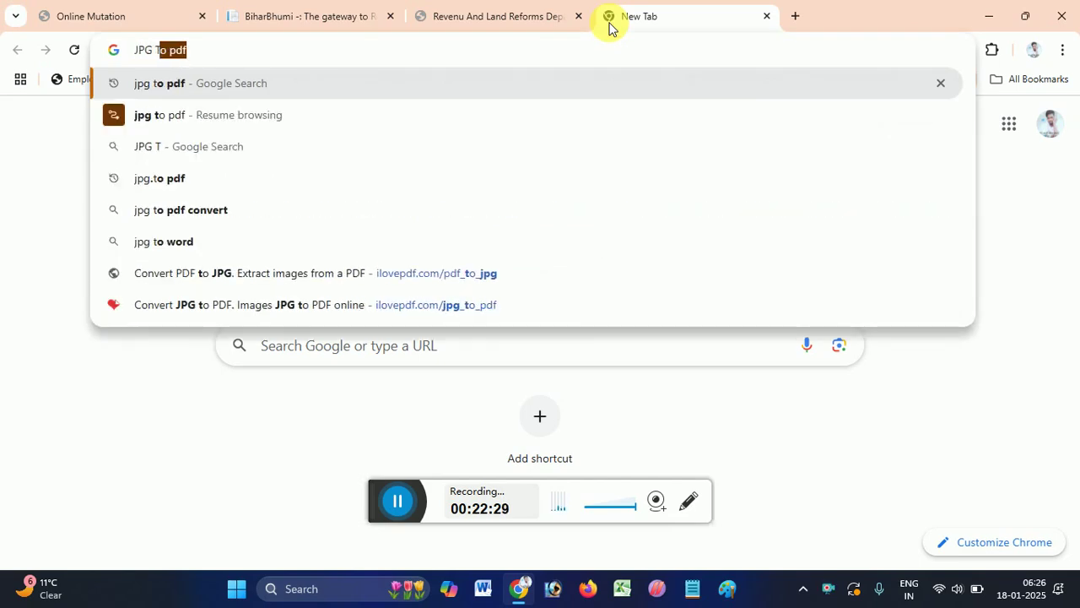
key("Return")
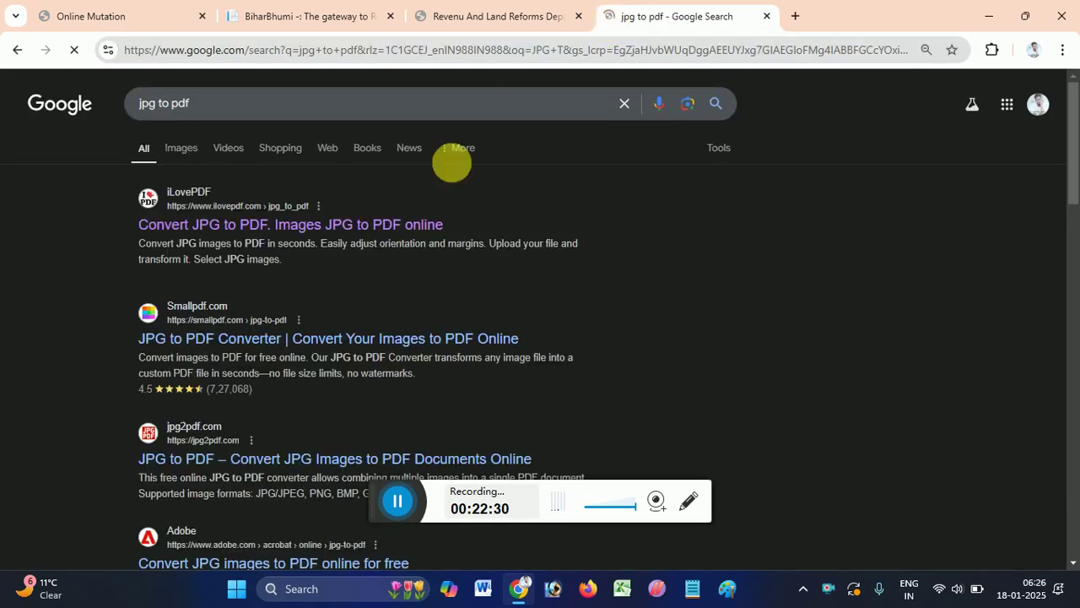
left_click(236, 226)
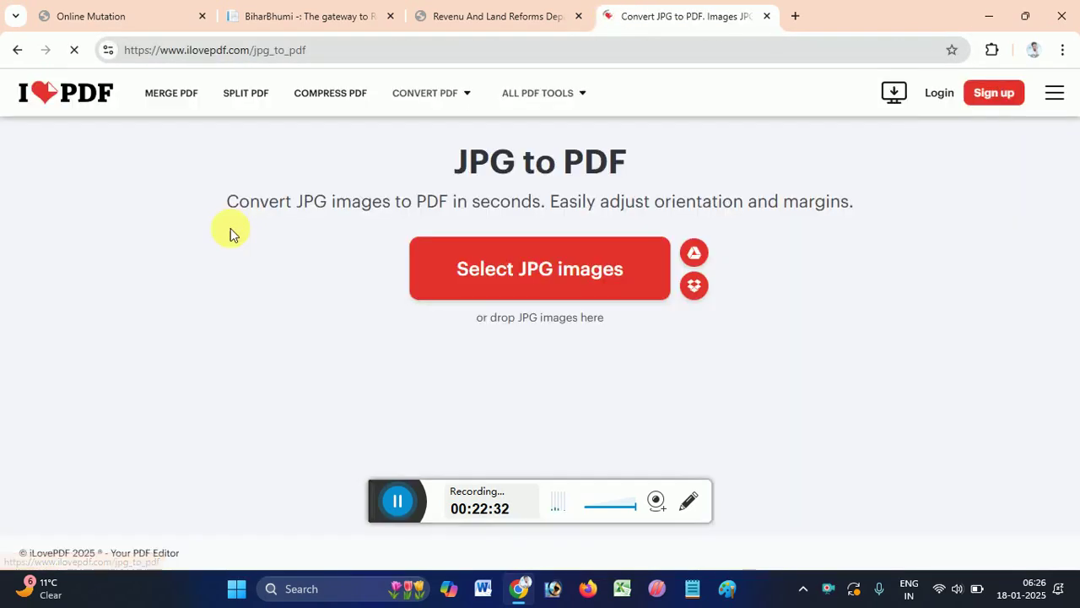
Upload the download image from New folder, convert it to PDF, and download the result
left_click(471, 281)
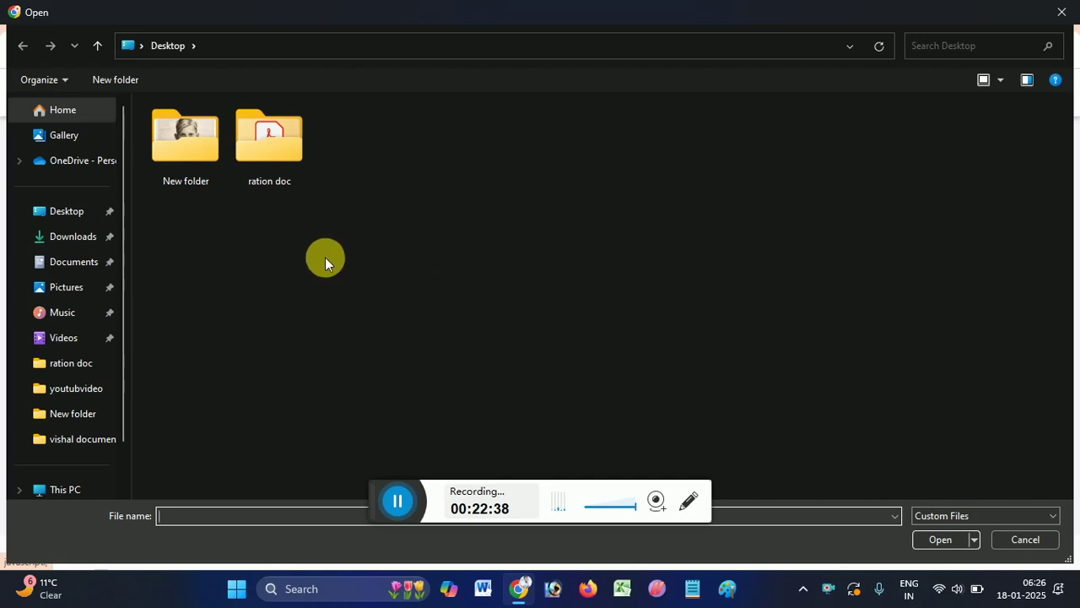
double_click(196, 159)
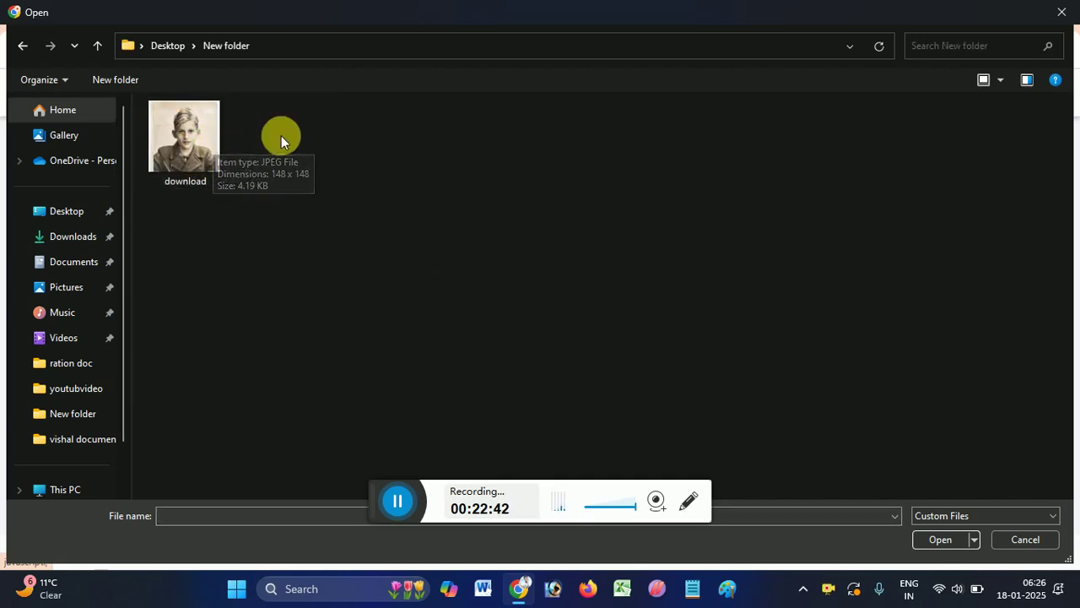
double_click(180, 137)
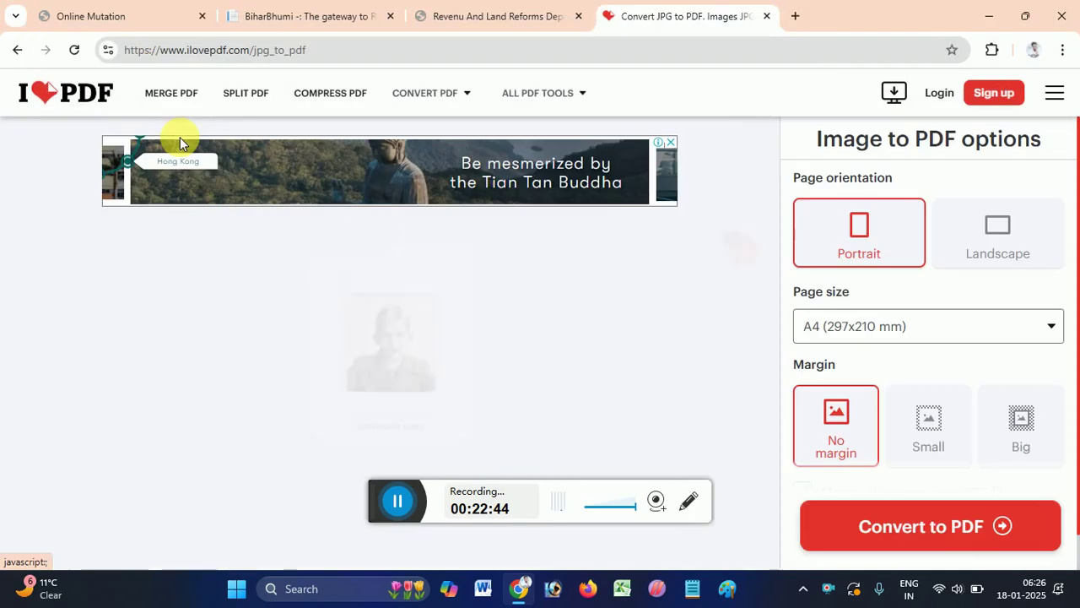
left_click(939, 528)
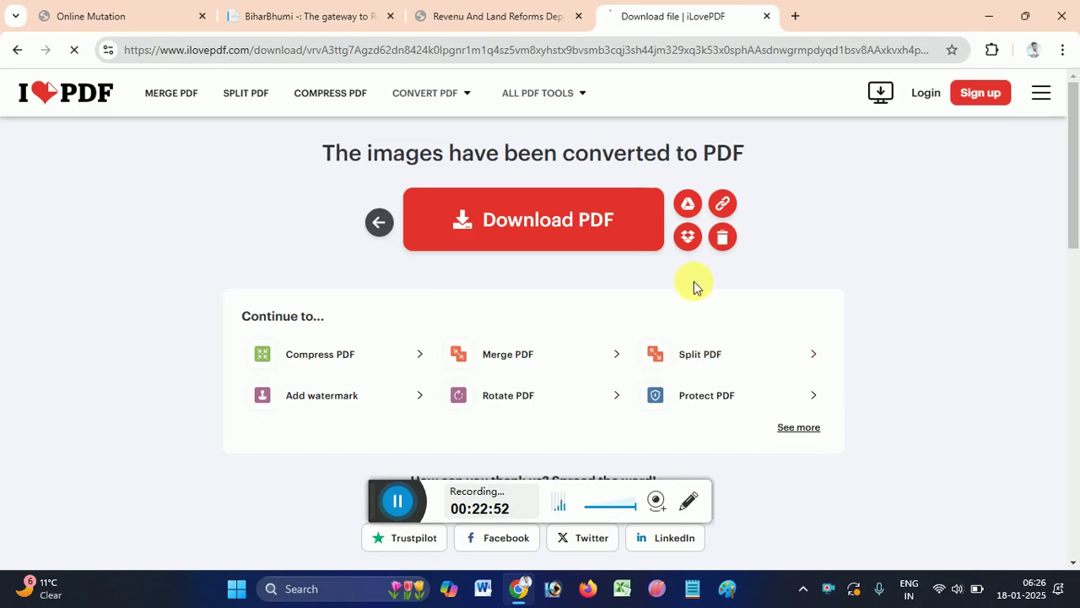
left_click(579, 205)
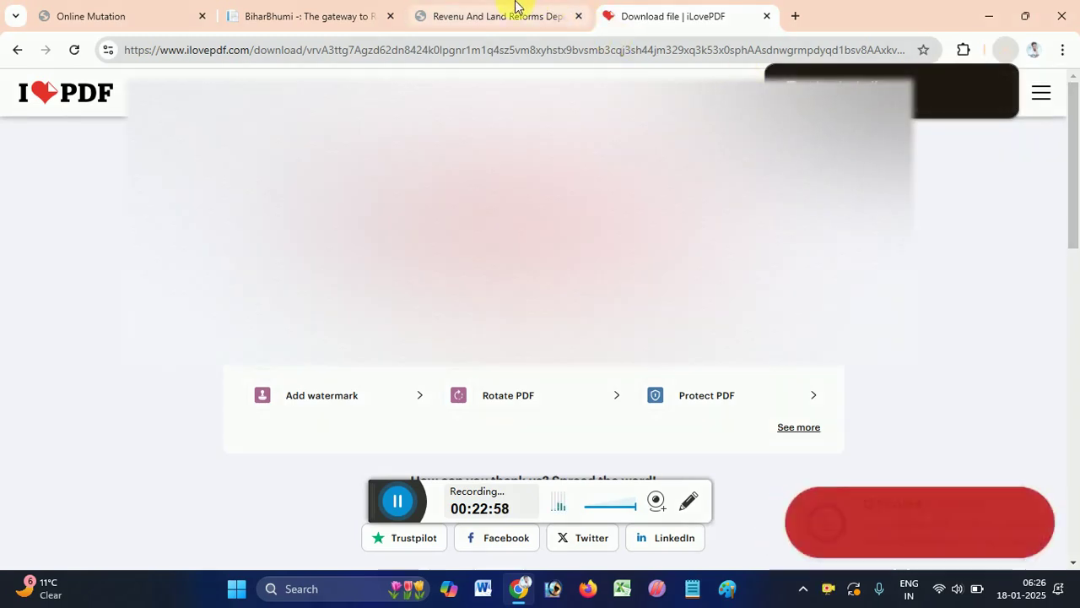
Return to the online mutation form and attach download.pdf from Downloads to the Register Deed row
left_click(479, 16)
left_click(344, 12)
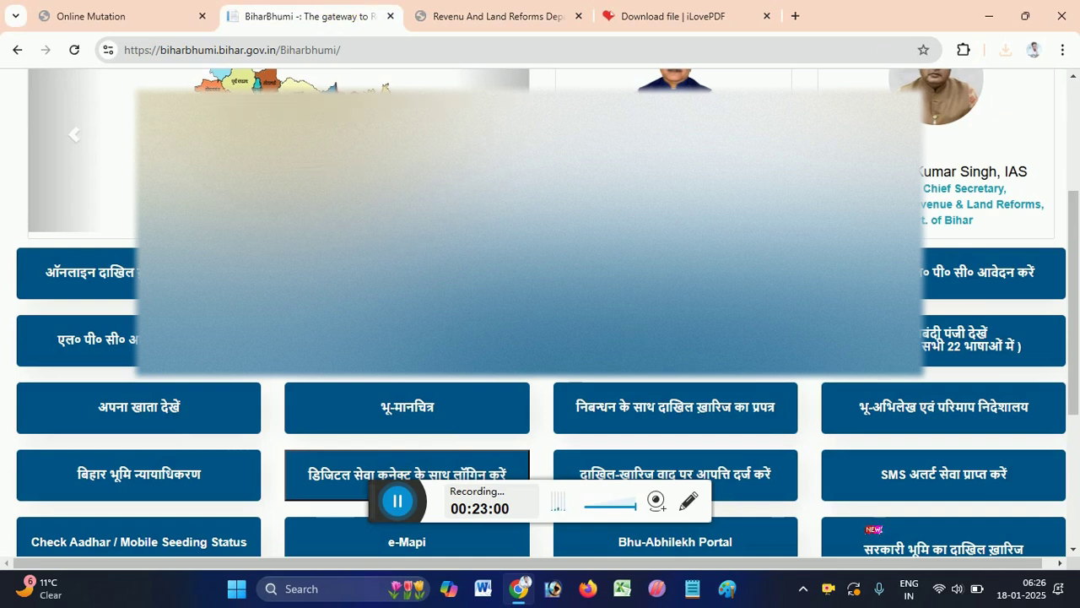
left_click(157, 8)
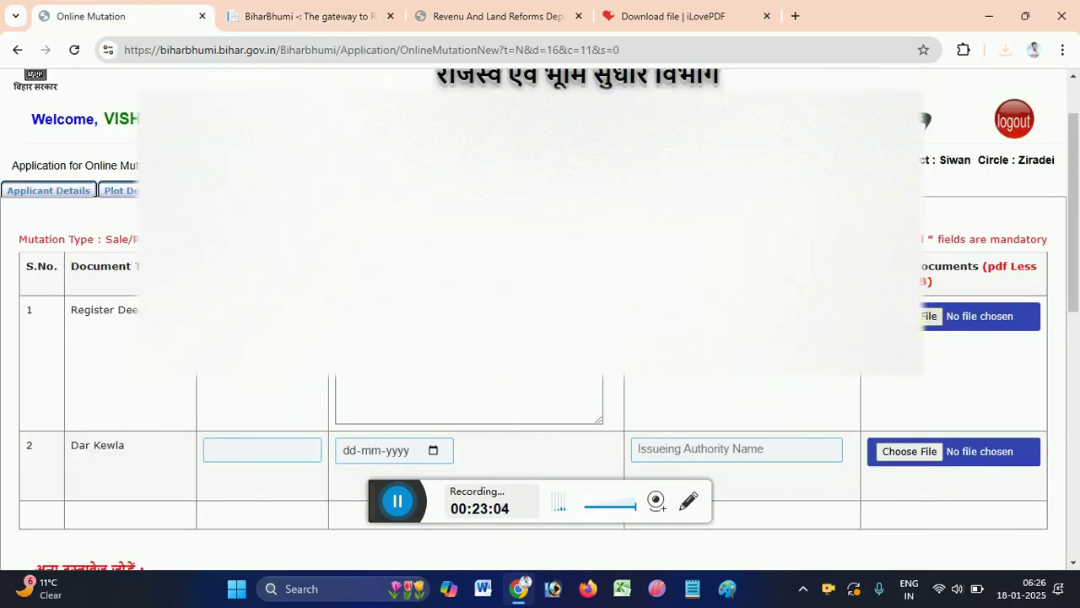
left_click(905, 323)
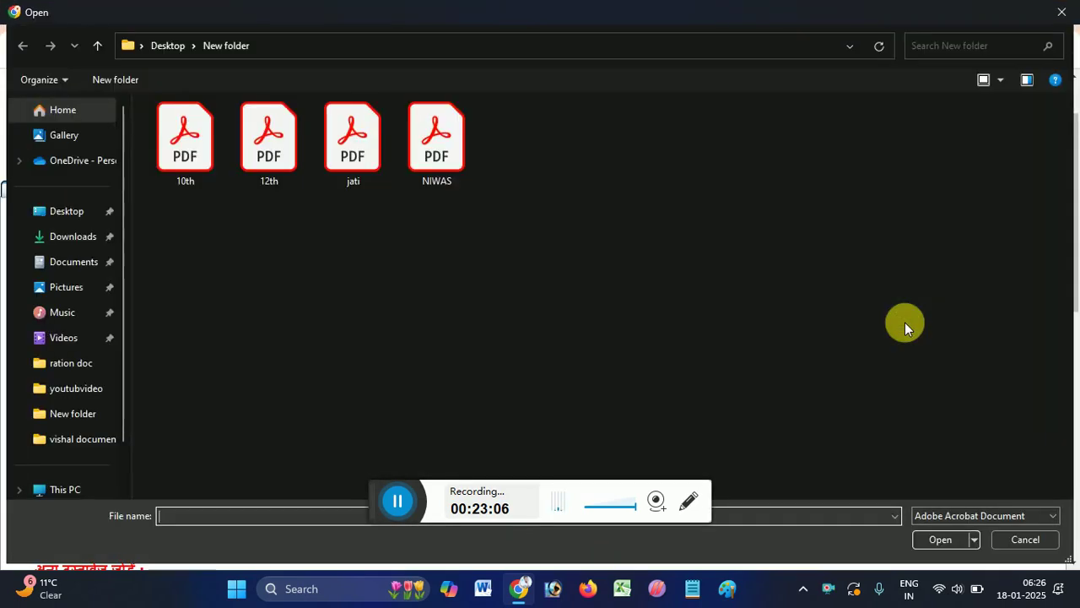
left_click(73, 239)
double_click(194, 171)
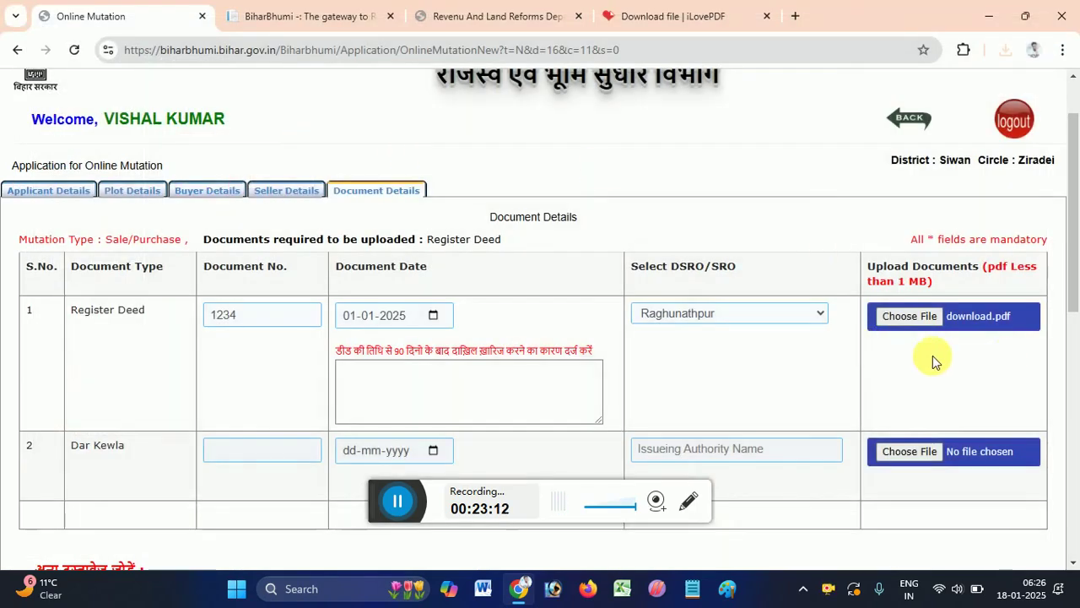
left_click_drag(1077, 220, 1078, 390)
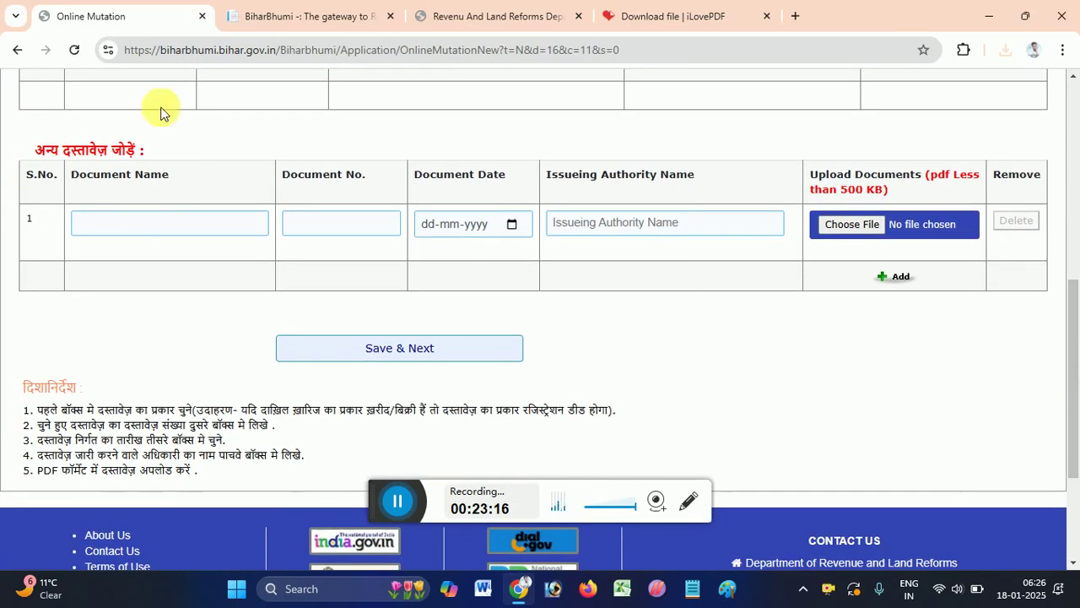
Save the document details, preview the uploaded download.pdf, close it and scroll to Verify Mobile
left_click(408, 351)
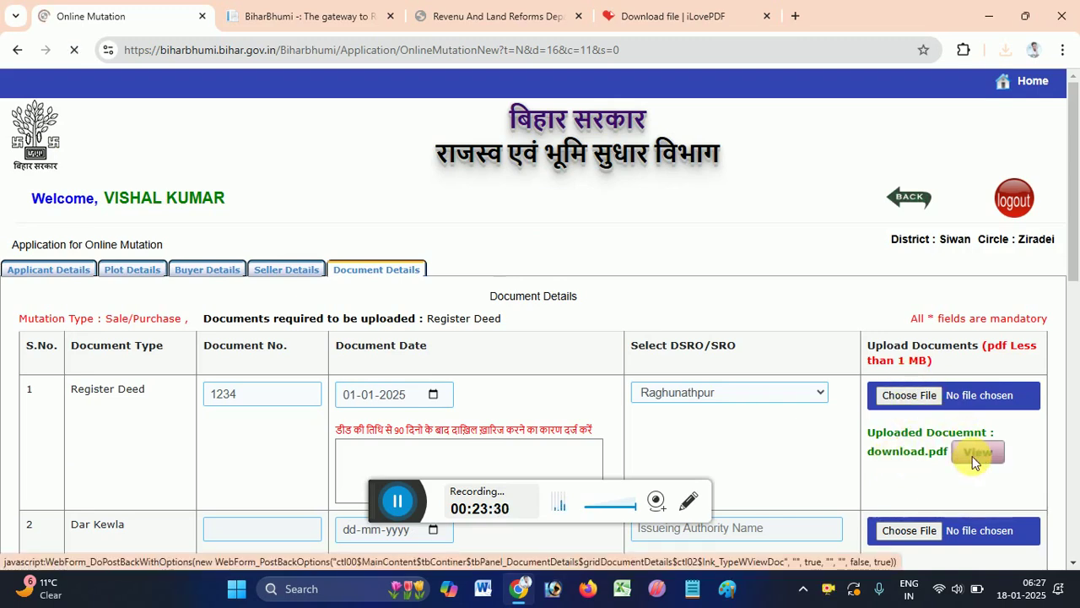
scroll(393, 168, "down", 5)
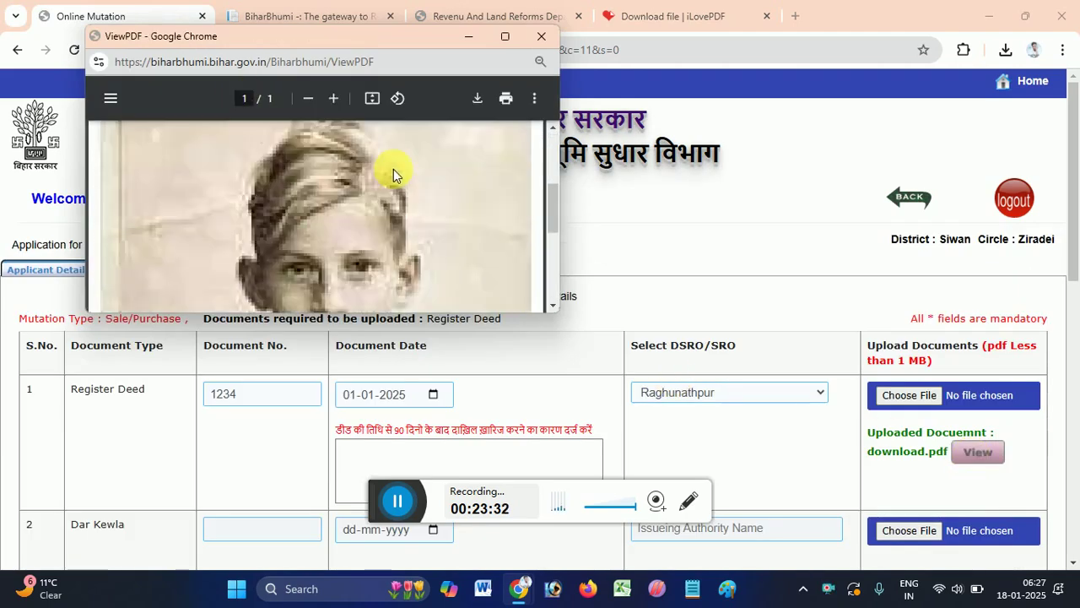
scroll(395, 193, "up", 2)
scroll(395, 193, "up", 3)
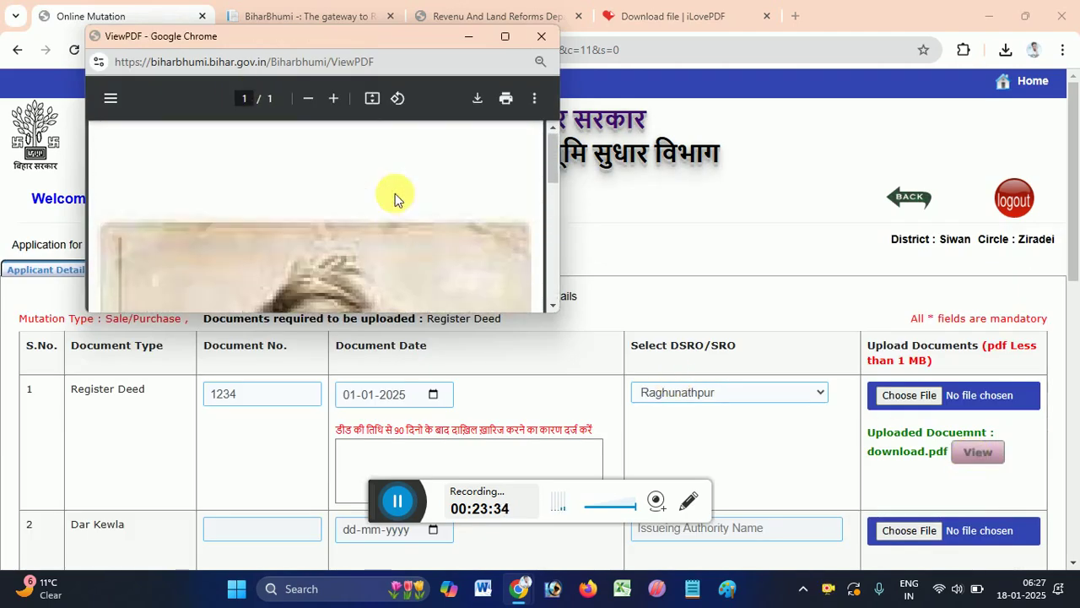
left_click(533, 47)
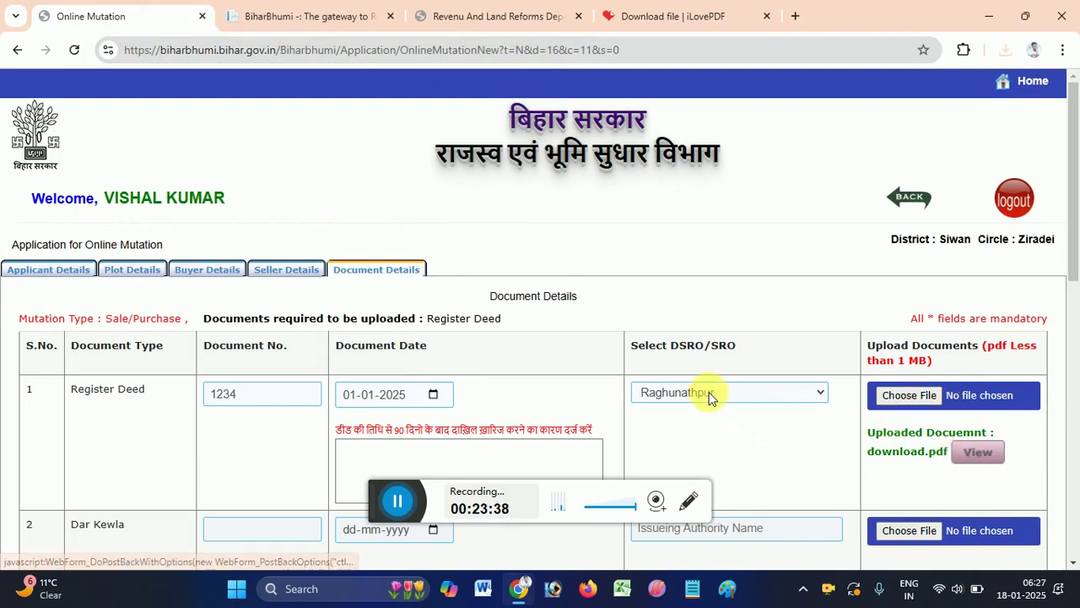
scroll(708, 393, "down", 5)
scroll(707, 393, "down", 1)
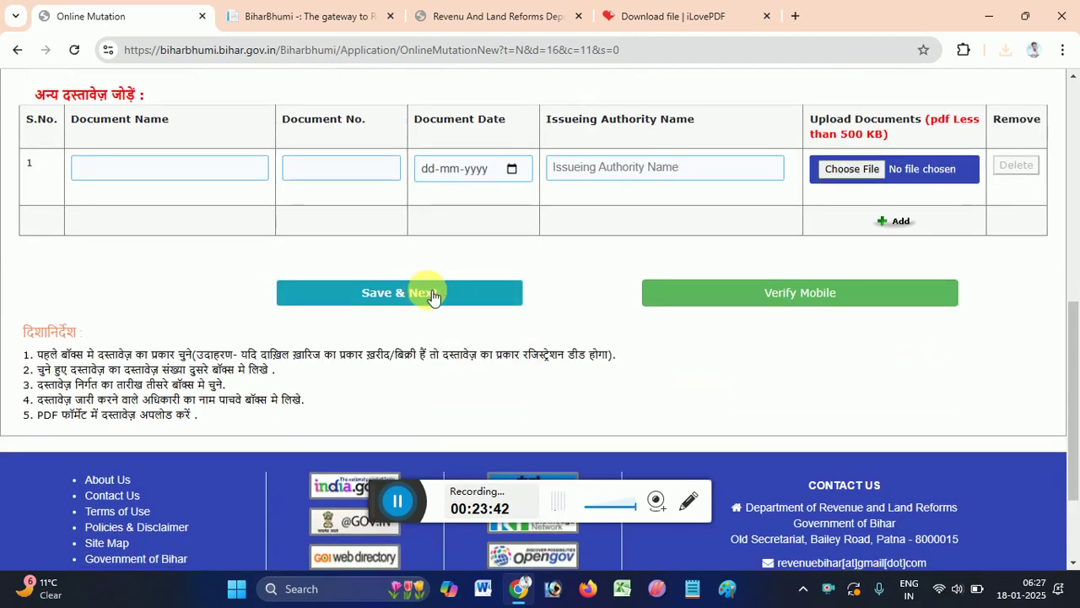
Open buyer mobile verification and scroll down to the Buyer Details table
left_click(788, 305)
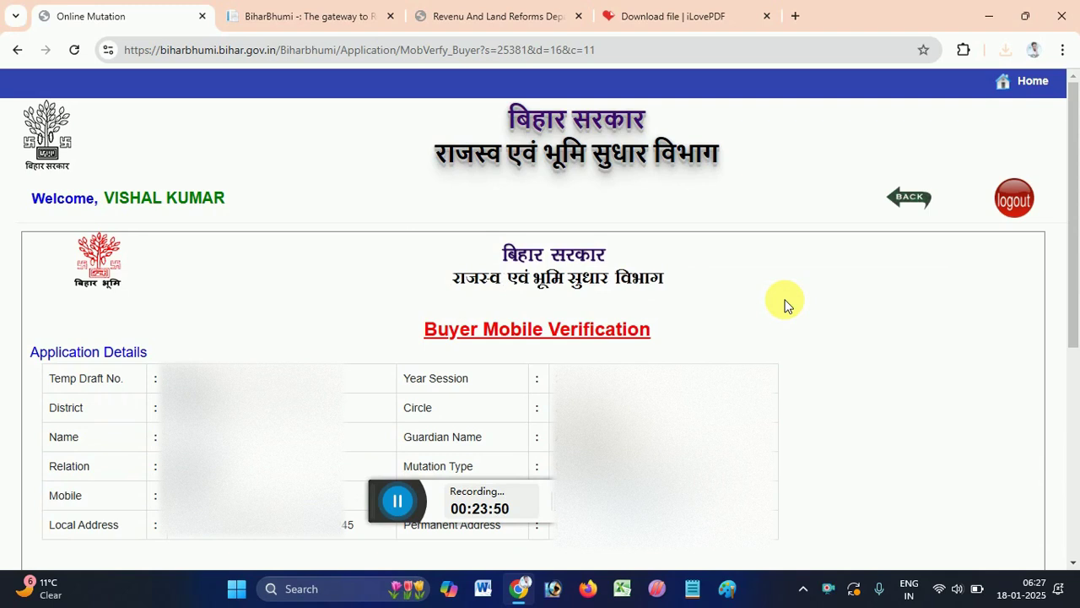
left_click_drag(1070, 205, 1072, 348)
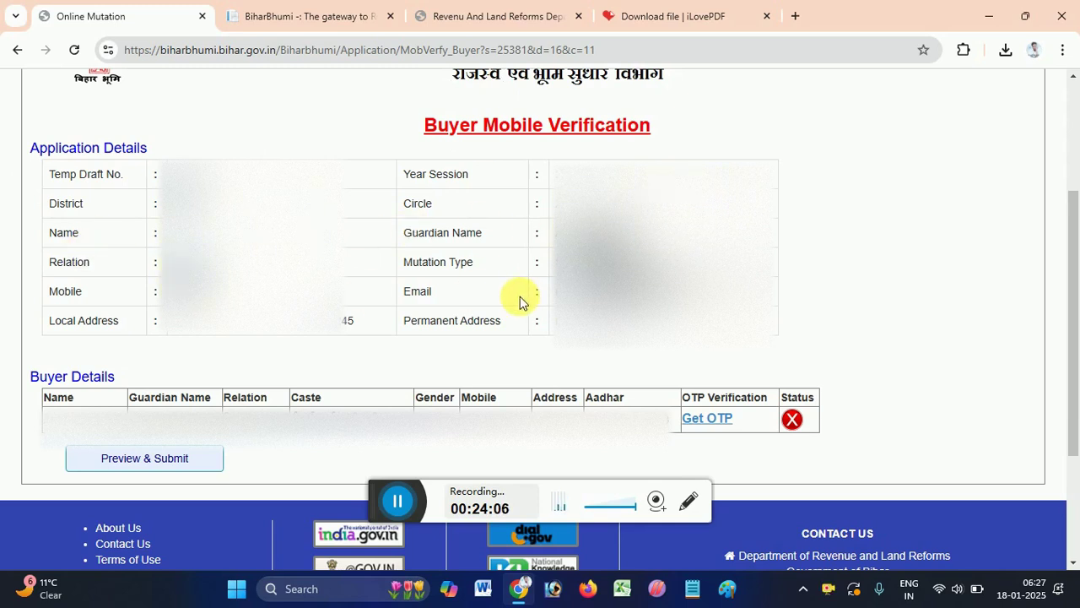
Request an OTP for the buyer's mobile, enter the received code and confirm the verification
left_click(710, 419)
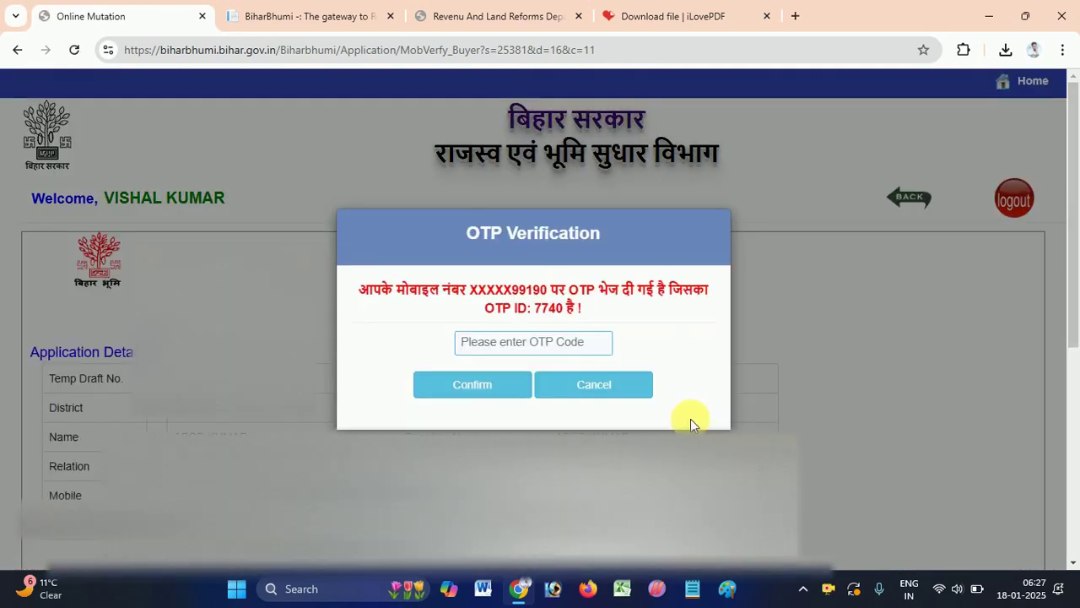
left_click(592, 344)
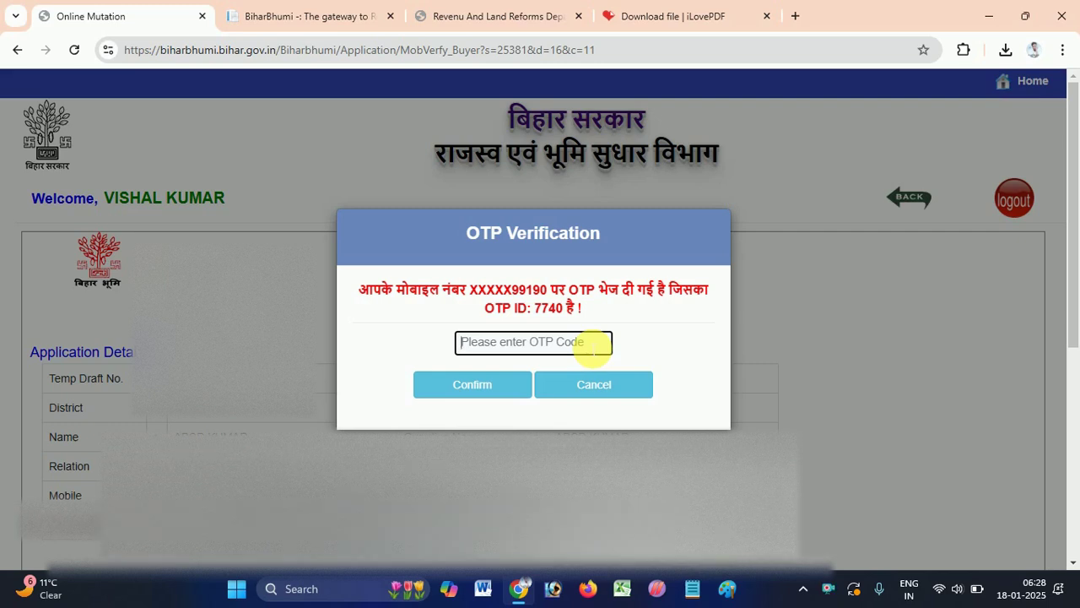
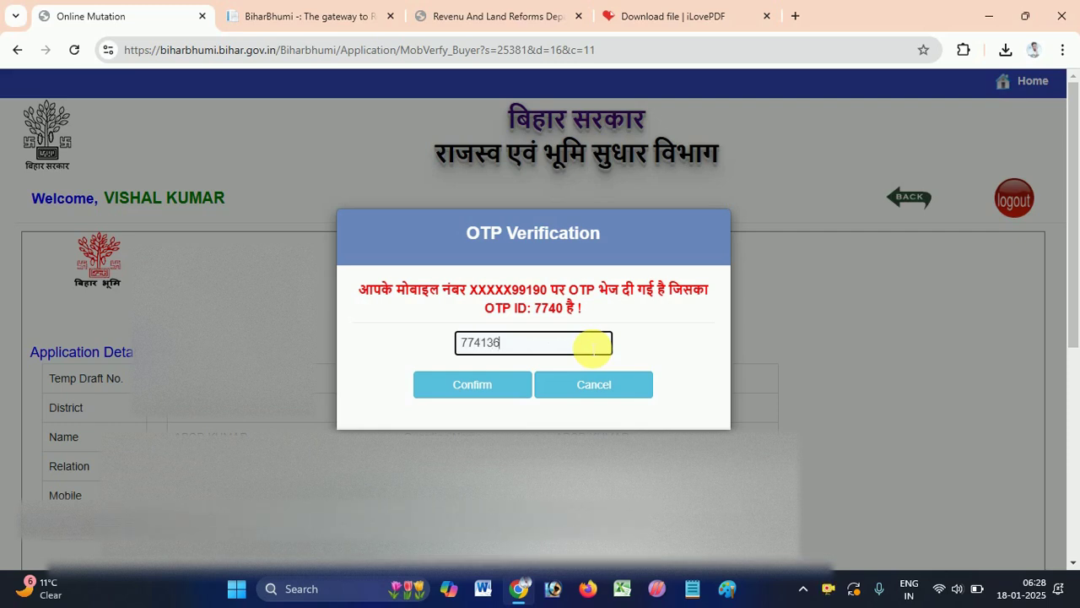
left_click(511, 393)
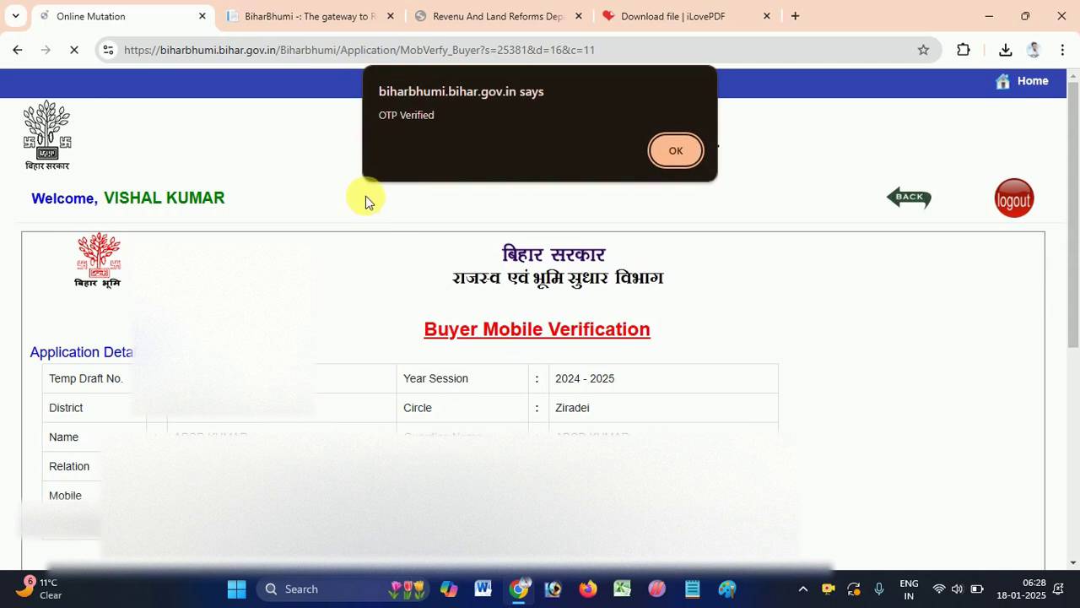
left_click(674, 150)
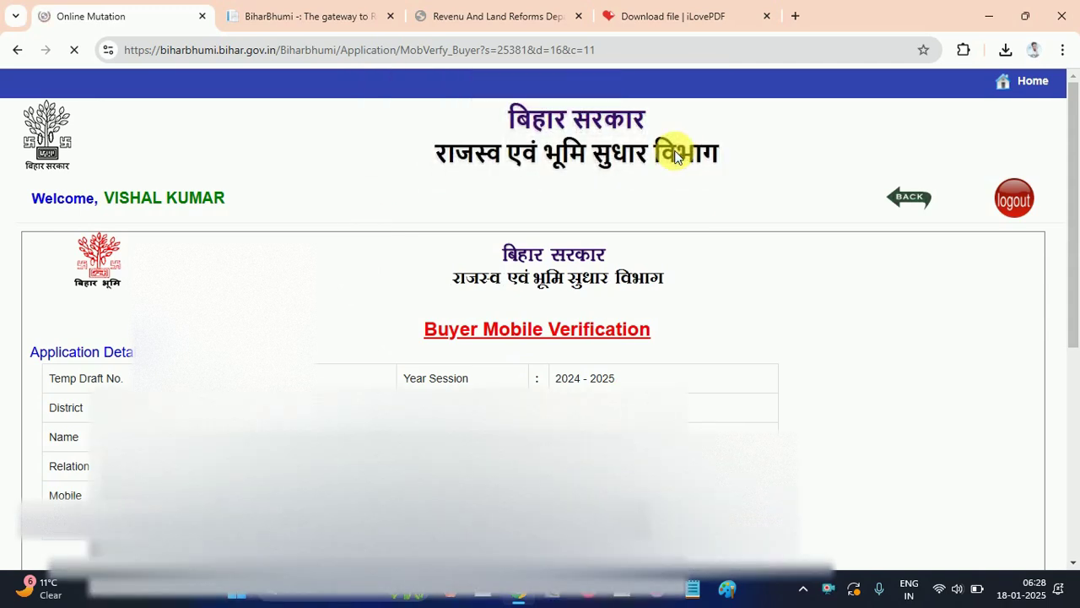
scroll(637, 330, "down", 4)
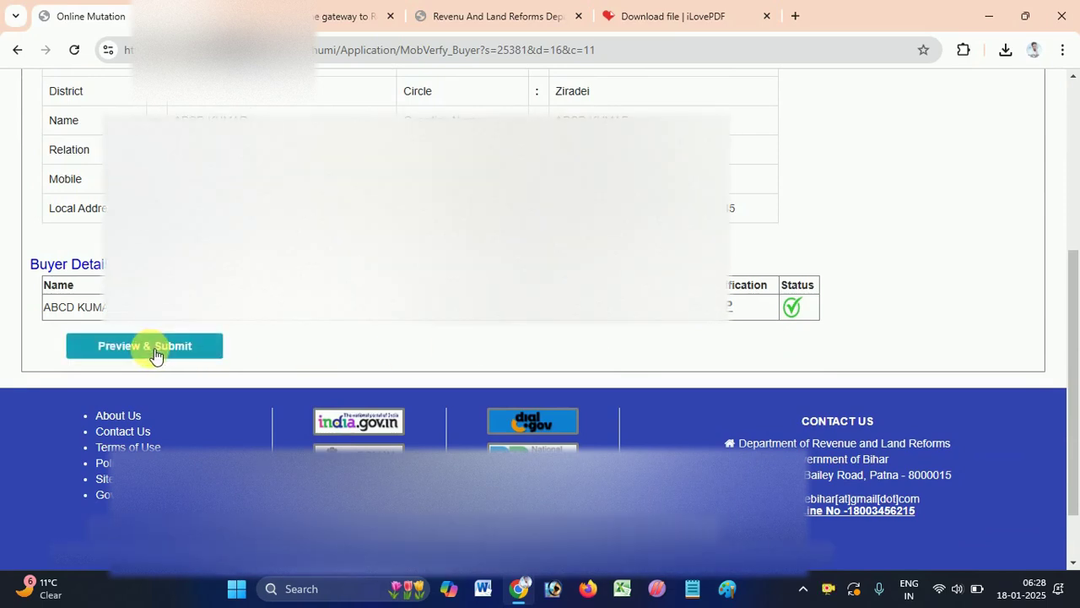
Open the application preview, scroll through it and tick the declaration that the details are true
left_click(145, 348)
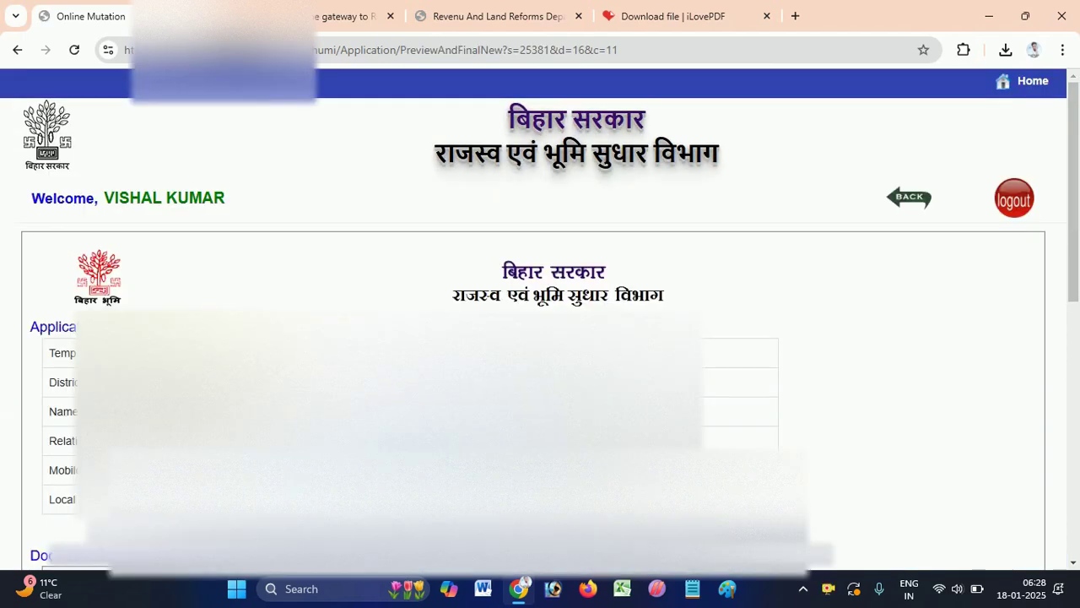
left_click_drag(1076, 175, 1076, 401)
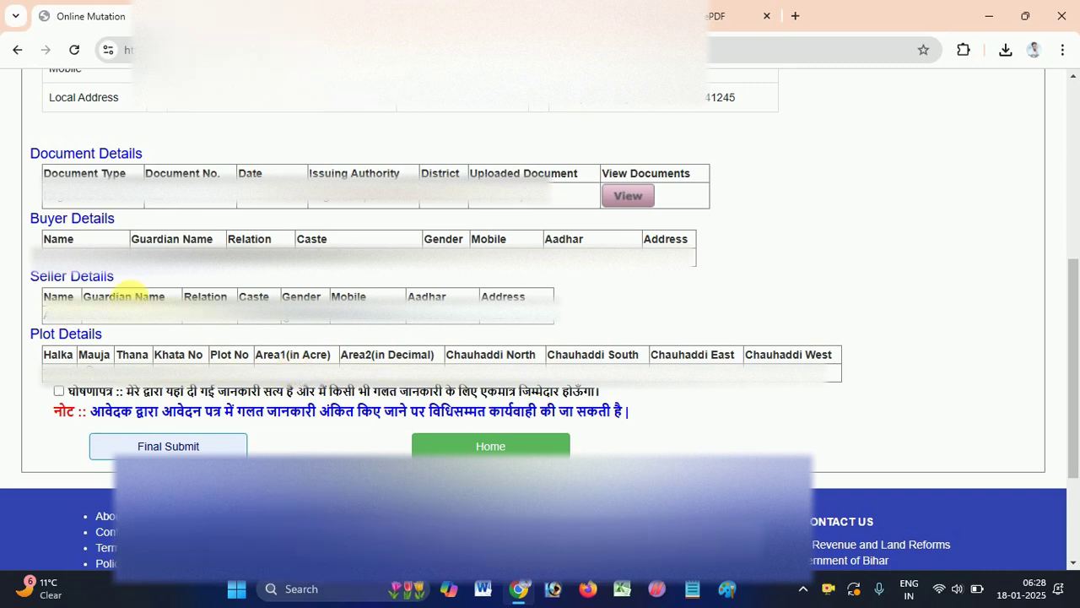
left_click(60, 392)
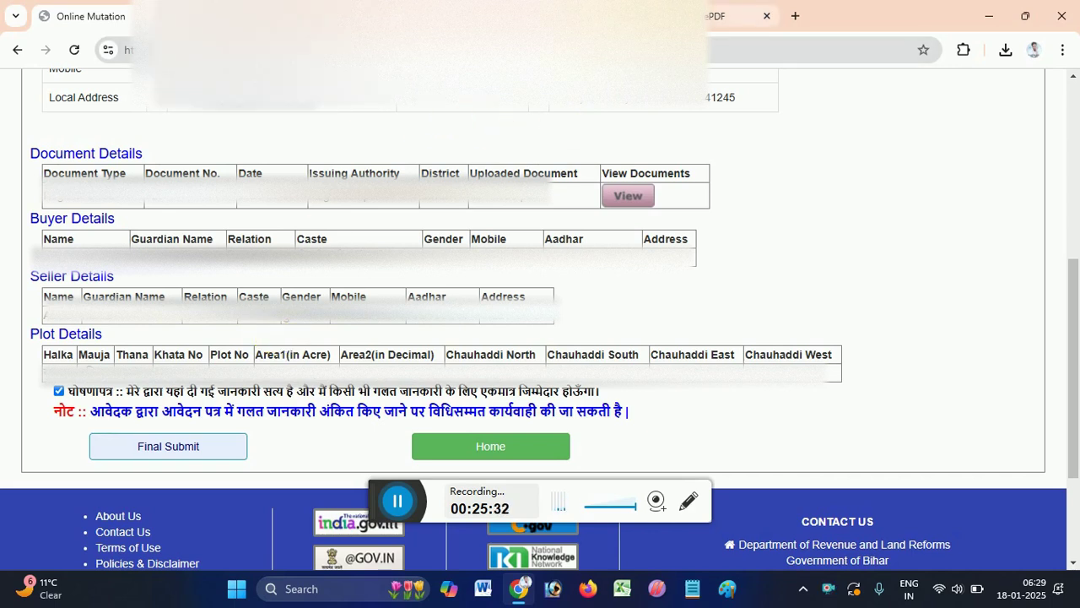
left_click(658, 25)
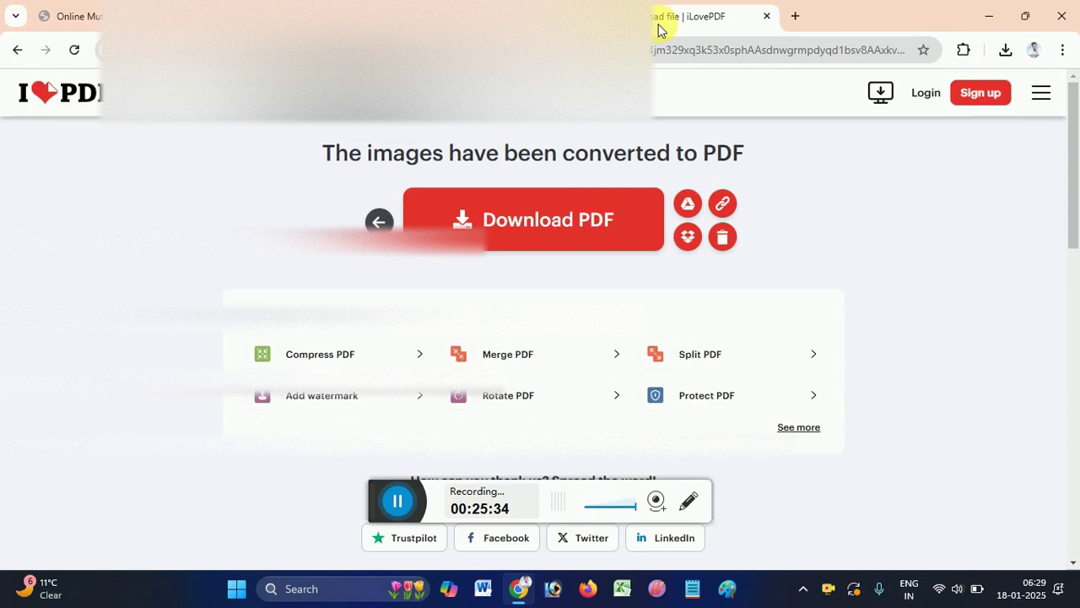